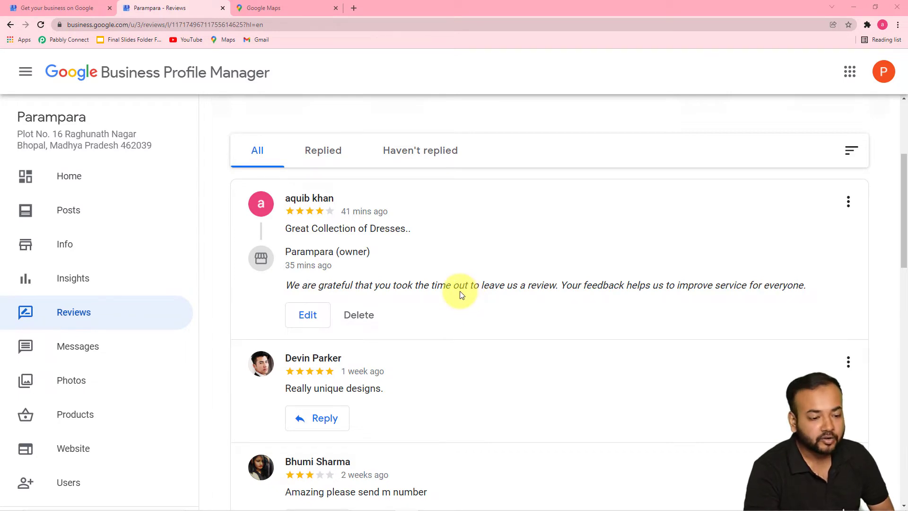
{"action": "scroll", "coordinate": [431, 255], "scroll_direction": "down", "scroll_amount": 1}
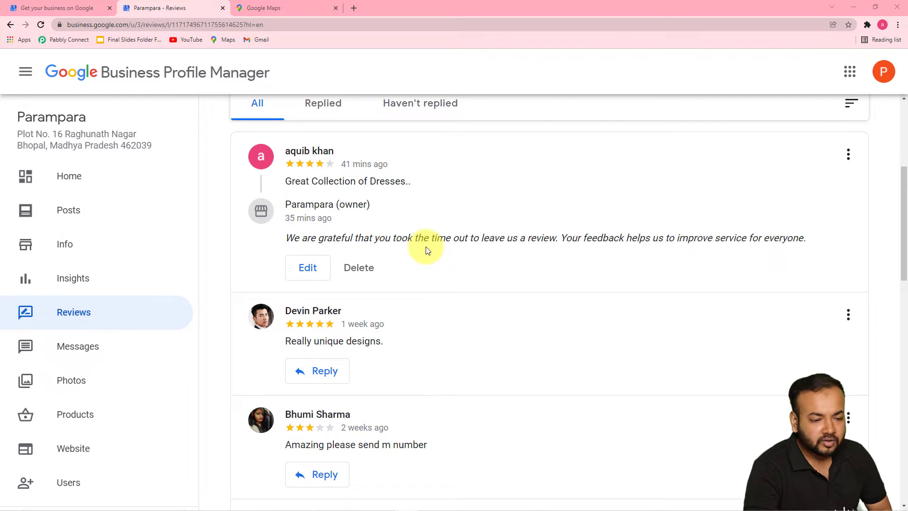
{"action": "scroll", "coordinate": [440, 245], "scroll_direction": "up", "scroll_amount": 5}
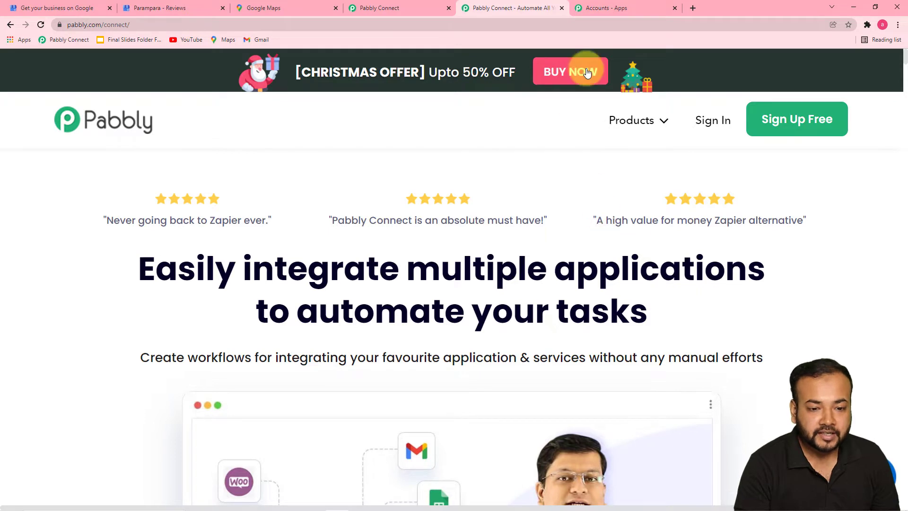
Switch to the Pabbly Connect dashboard and create a workflow named "Automatically Reply to Google My business Reviews".
{"action": "left_click", "coordinate": [595, 13]}
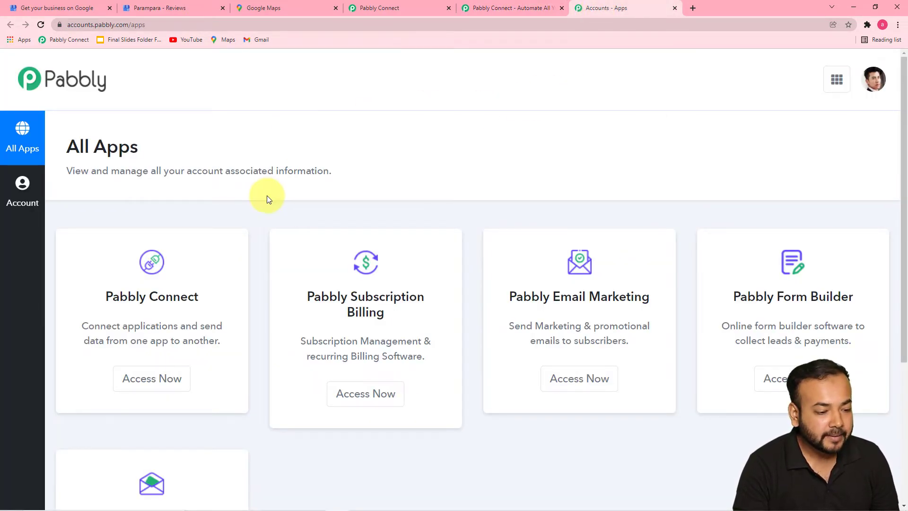
{"action": "scroll", "coordinate": [266, 198], "scroll_direction": "down", "scroll_amount": 3}
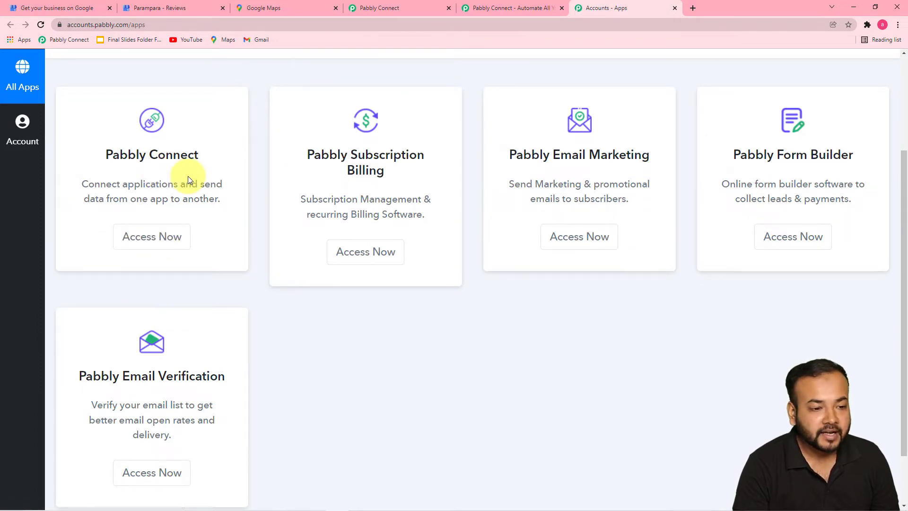
{"action": "left_click", "coordinate": [377, 10]}
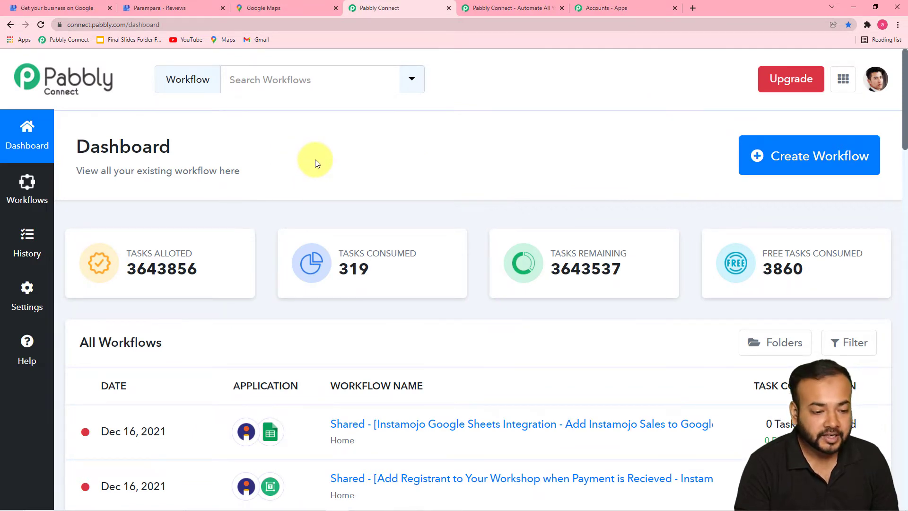
{"action": "scroll", "coordinate": [314, 160], "scroll_direction": "down", "scroll_amount": 5}
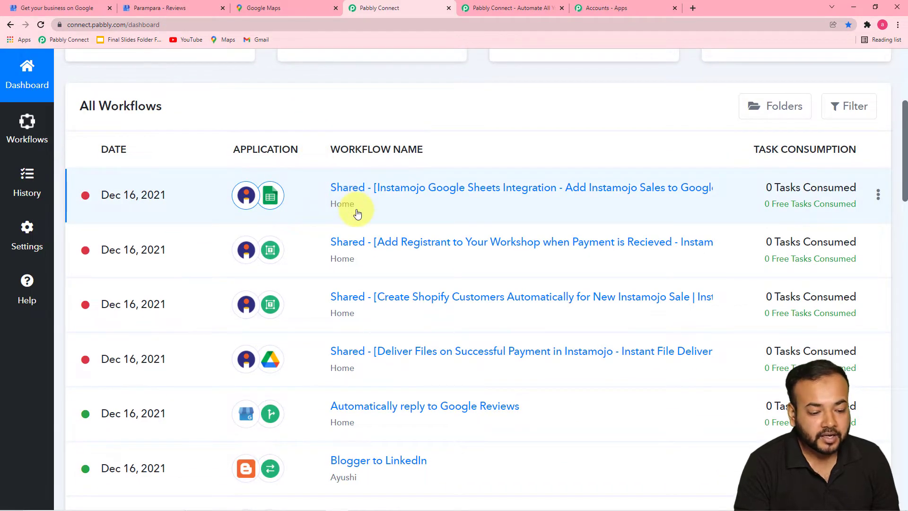
{"action": "scroll", "coordinate": [356, 215], "scroll_direction": "up", "scroll_amount": 5}
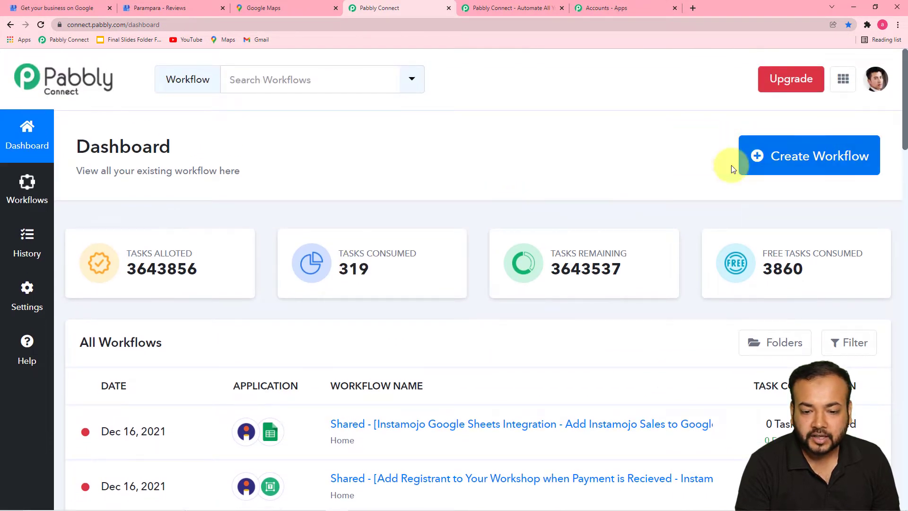
{"action": "left_click", "coordinate": [776, 160]}
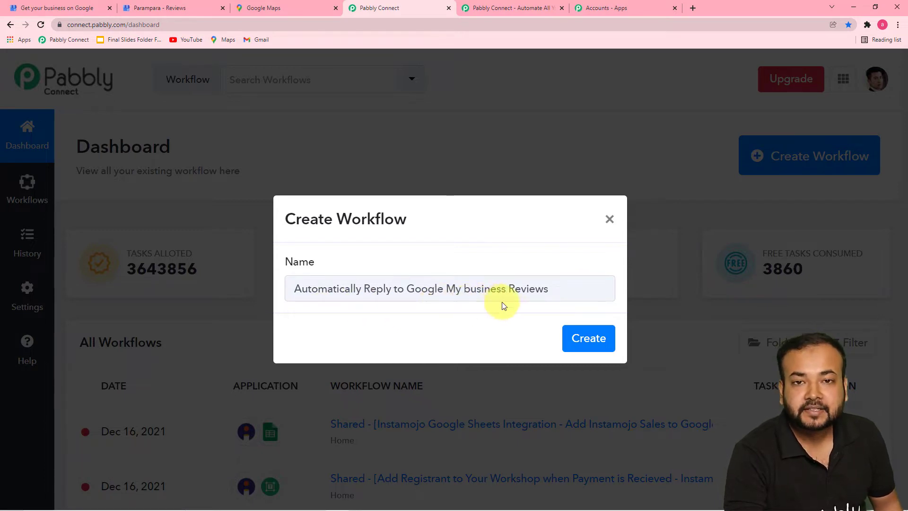
{"action": "left_click", "coordinate": [580, 346]}
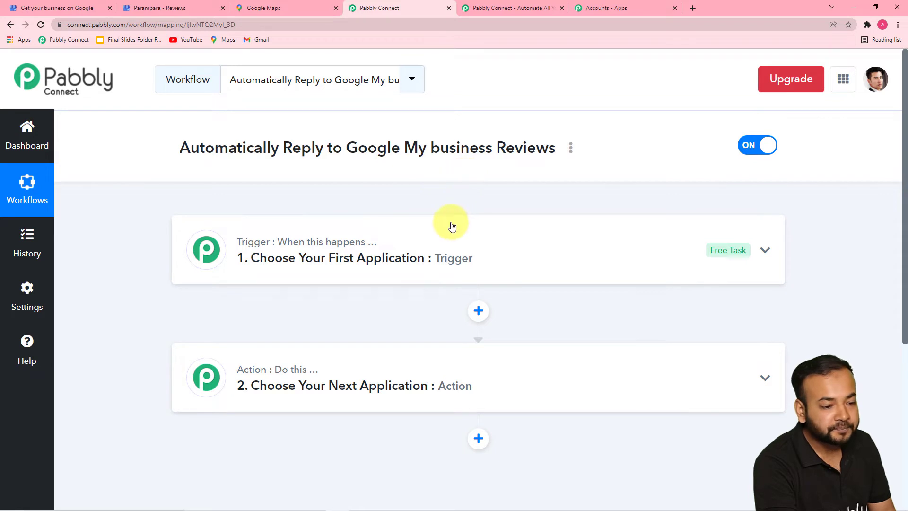
Set the workflow's trigger application to Google My Business with New Review as the trigger event.
{"action": "left_click", "coordinate": [349, 268]}
{"action": "scroll", "coordinate": [370, 214], "scroll_direction": "down", "scroll_amount": 2}
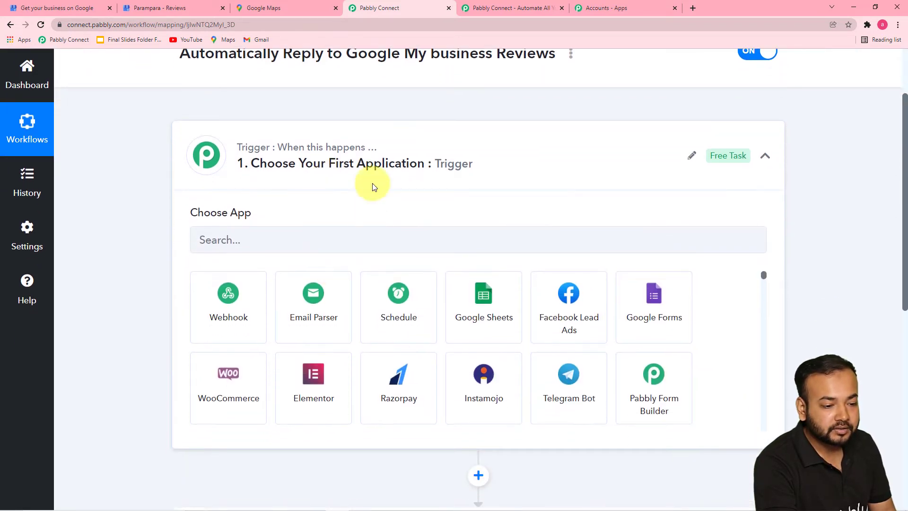
{"action": "left_click", "coordinate": [303, 245]}
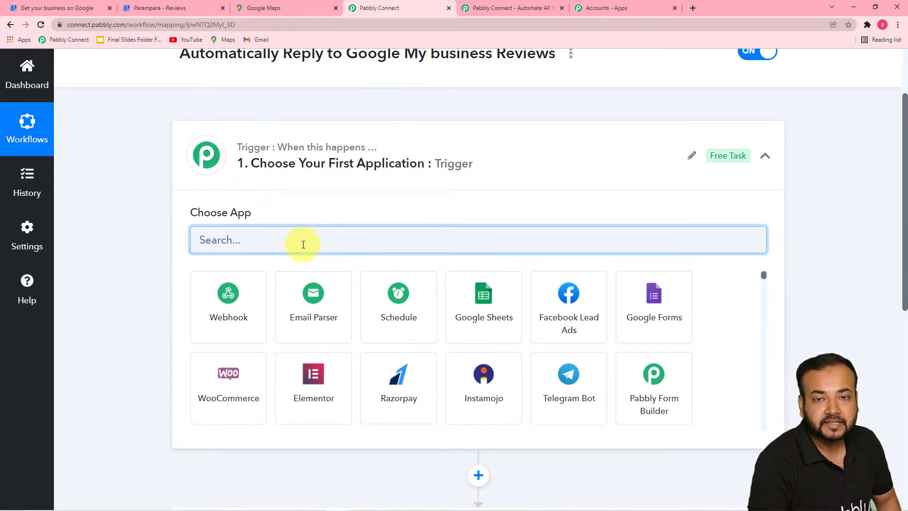
{"action": "type", "text": "goog"}
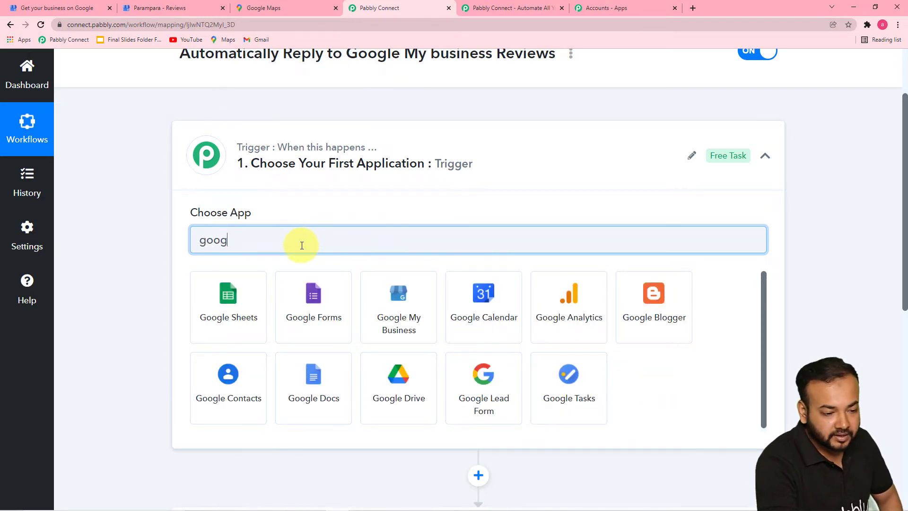
{"action": "type", "text": "le"}
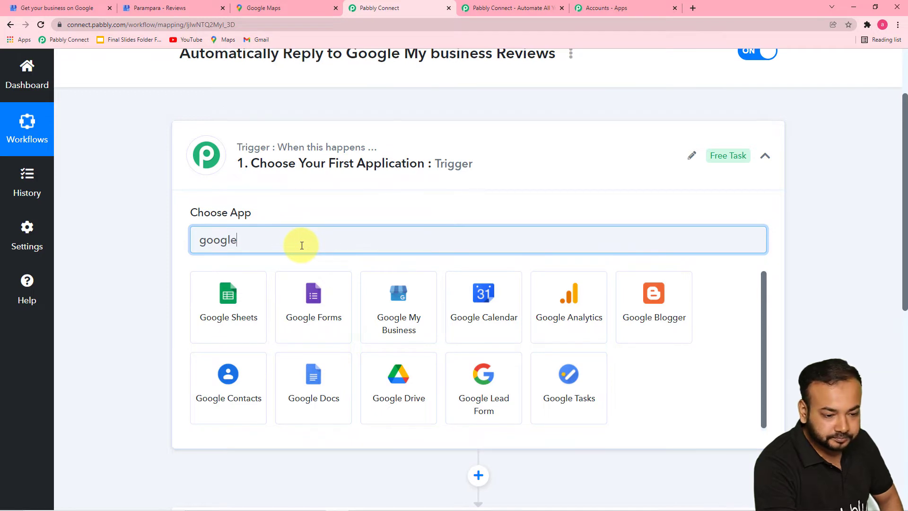
{"action": "left_click", "coordinate": [412, 326]}
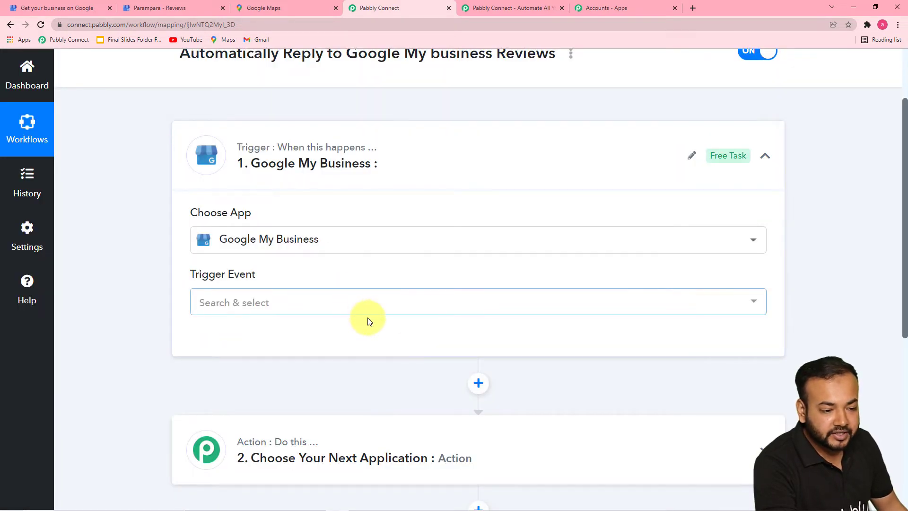
{"action": "left_click", "coordinate": [271, 309]}
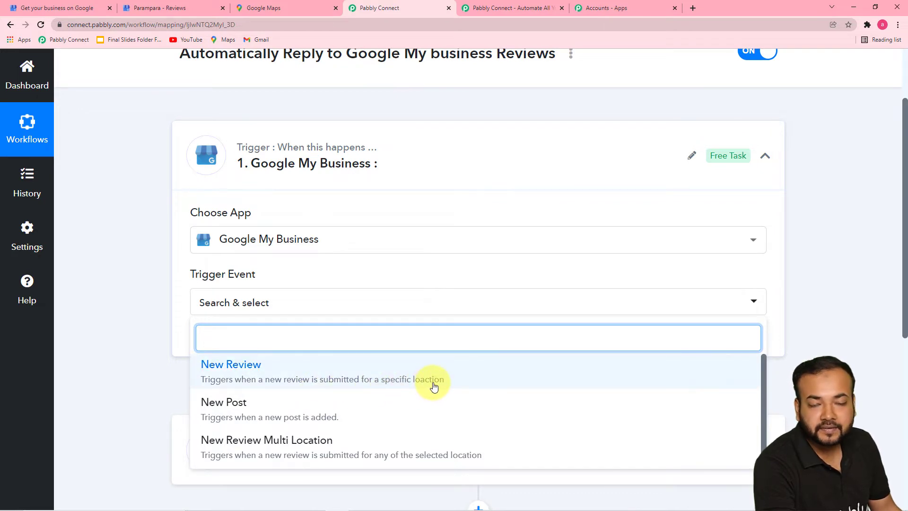
{"action": "left_click", "coordinate": [305, 364]}
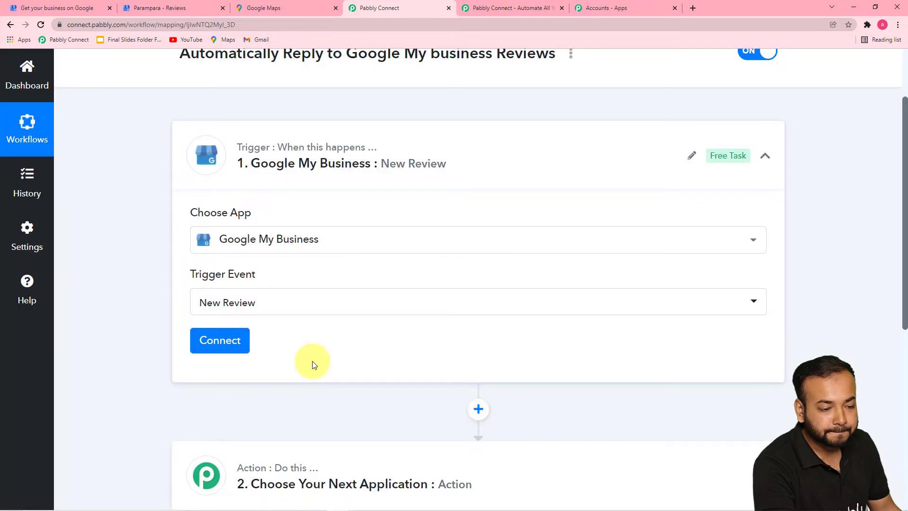
Add a new Google My Business connection for the trigger and authorize access with the Parampara business's Google account.
{"action": "scroll", "coordinate": [312, 361], "scroll_direction": "down", "scroll_amount": 1}
{"action": "left_click", "coordinate": [210, 293]}
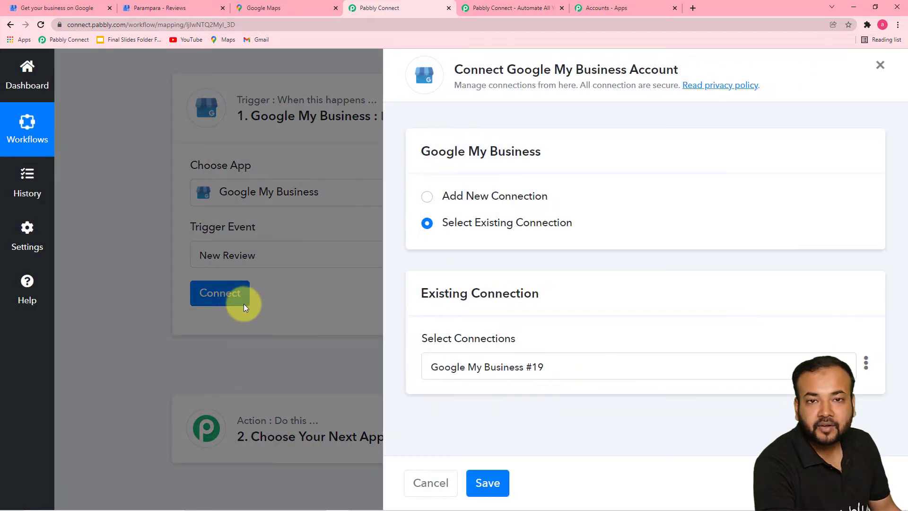
{"action": "left_click", "coordinate": [427, 197]}
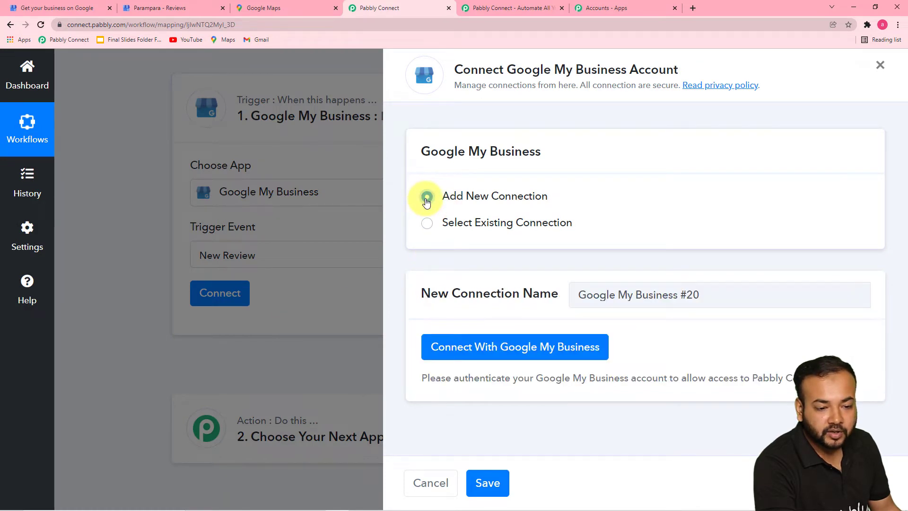
{"action": "left_click", "coordinate": [498, 355]}
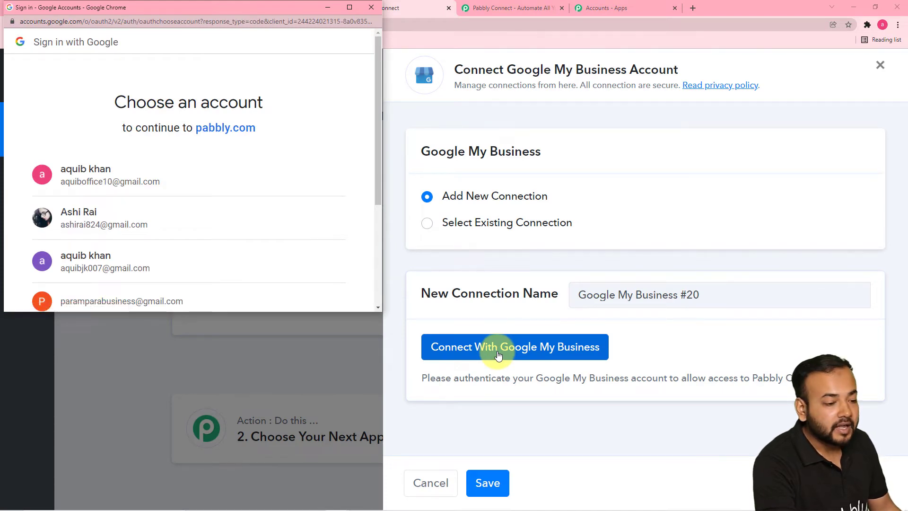
{"action": "left_click_drag", "start_coordinate": [378, 194], "coordinate": [378, 256]}
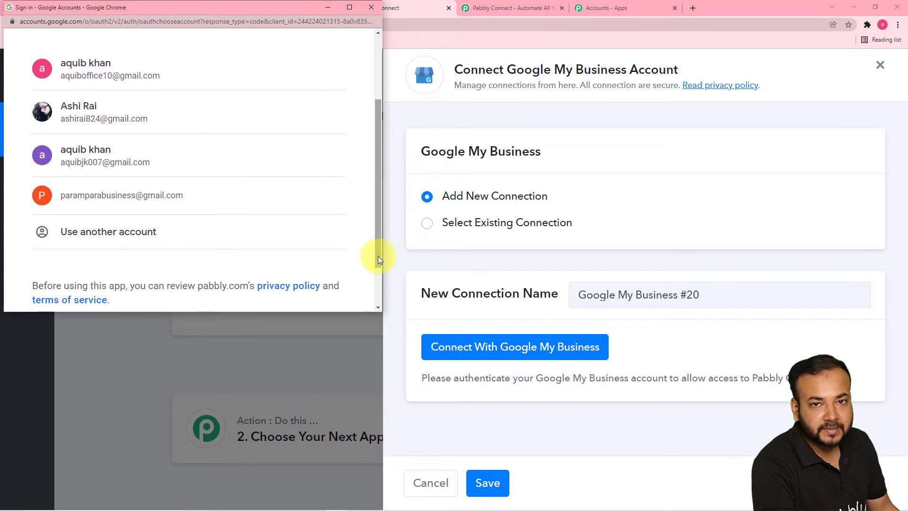
{"action": "left_click", "coordinate": [215, 198]}
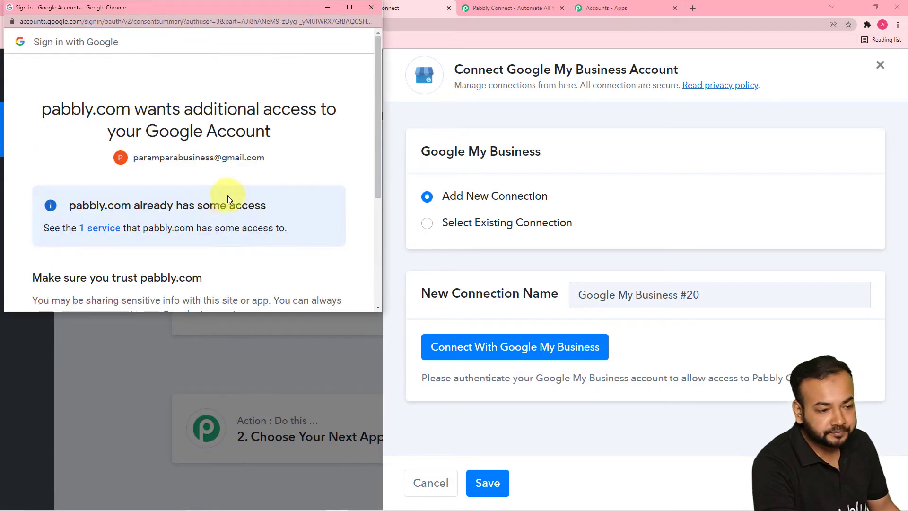
{"action": "scroll", "coordinate": [232, 178], "scroll_direction": "down", "scroll_amount": 4}
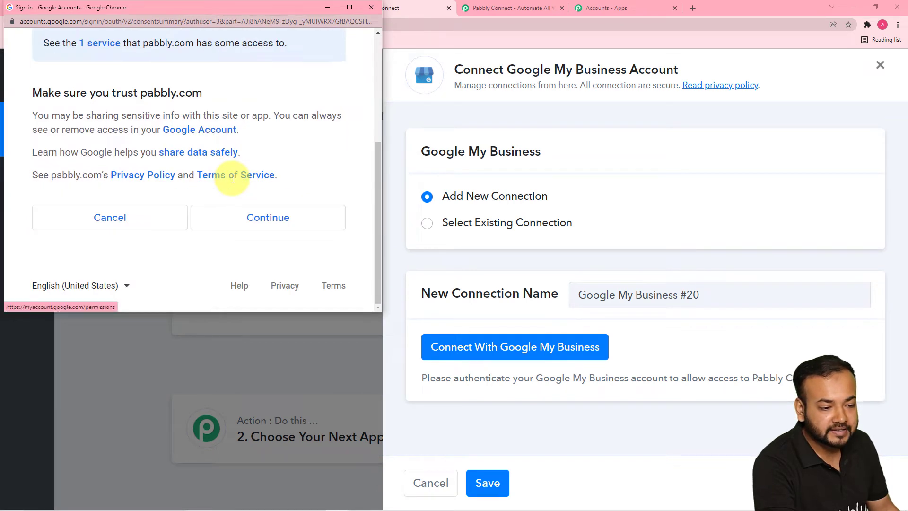
{"action": "left_click", "coordinate": [281, 219]}
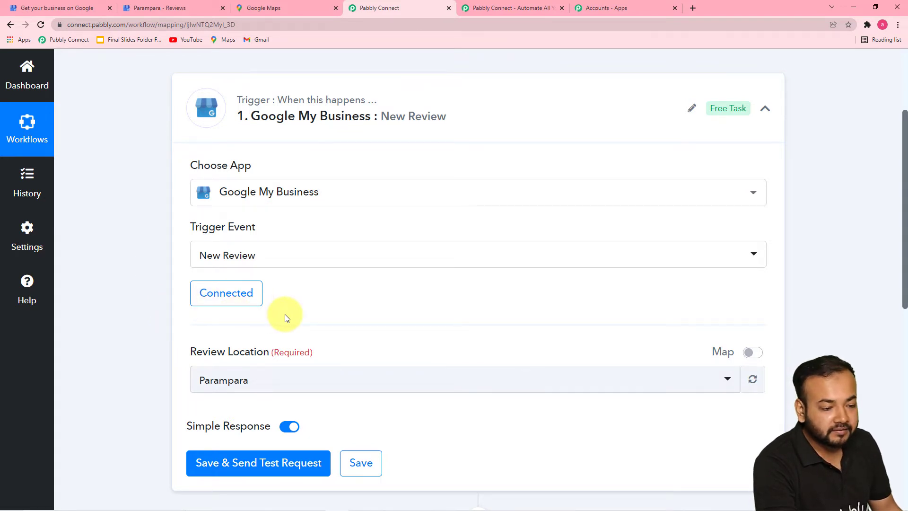
Check the business profile in Google Business Profile Manager and select Parampara as the trigger's review location in Pabbly Connect.
{"action": "scroll", "coordinate": [285, 317], "scroll_direction": "down", "scroll_amount": 1}
{"action": "scroll", "coordinate": [324, 317], "scroll_direction": "down", "scroll_amount": 3}
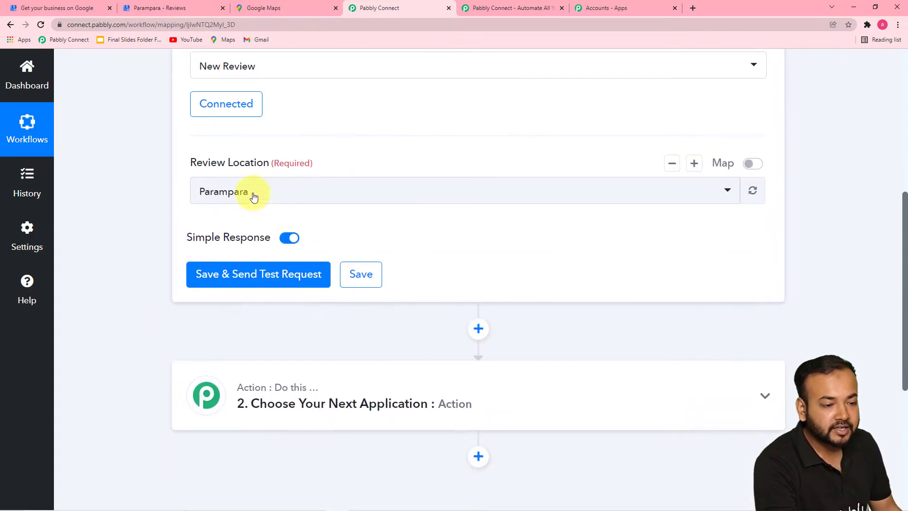
{"action": "left_click", "coordinate": [381, 198]}
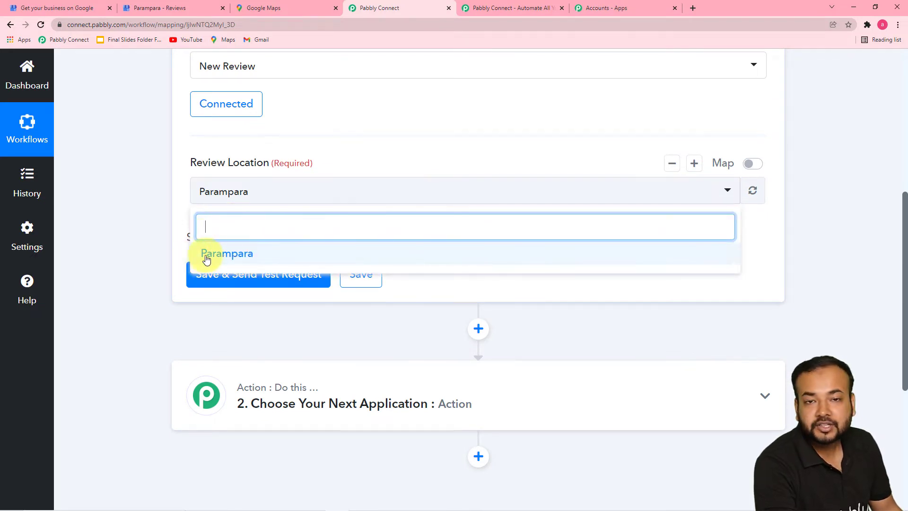
{"action": "left_click", "coordinate": [151, 8]}
{"action": "left_click", "coordinate": [67, 10]}
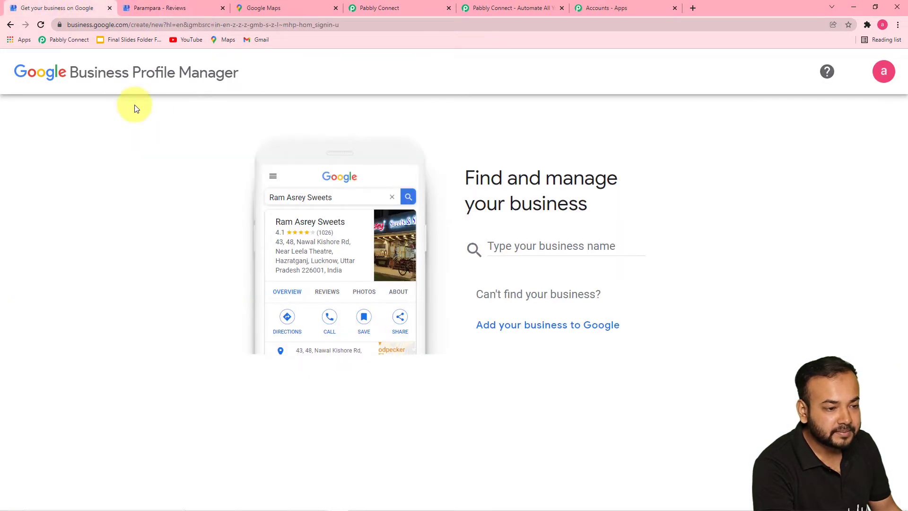
{"action": "left_click", "coordinate": [163, 8]}
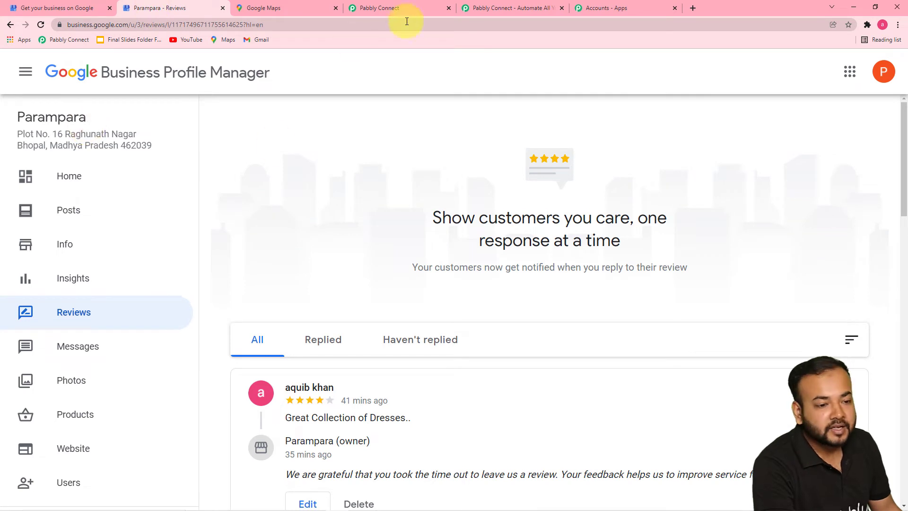
{"action": "left_click", "coordinate": [395, 6]}
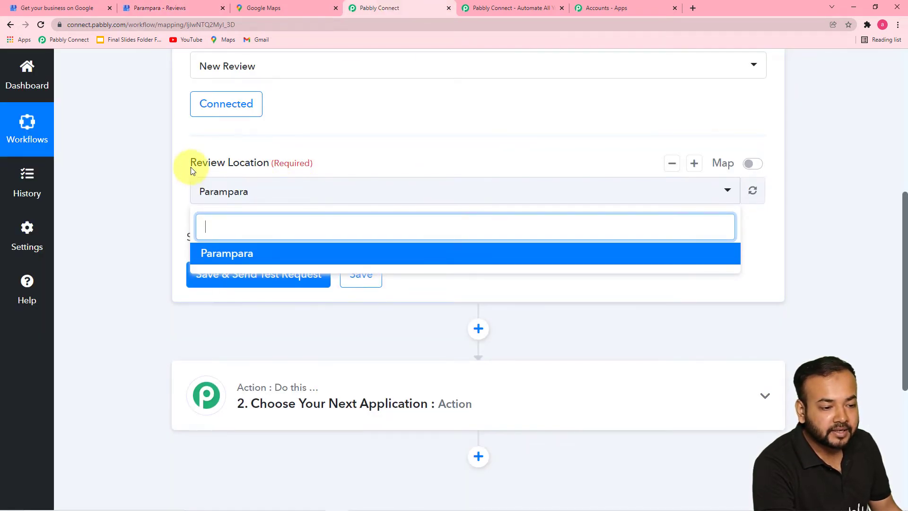
{"action": "left_click", "coordinate": [166, 163]}
{"action": "left_click", "coordinate": [334, 191]}
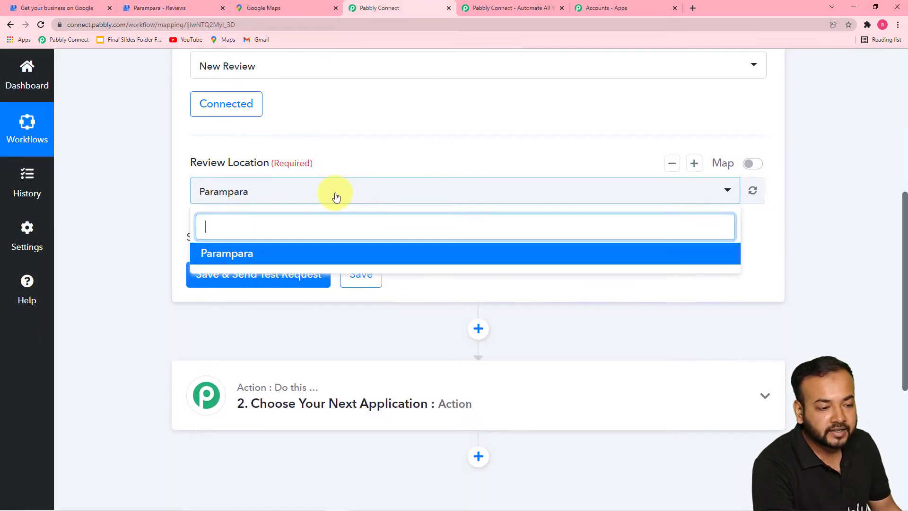
{"action": "left_click", "coordinate": [224, 255]}
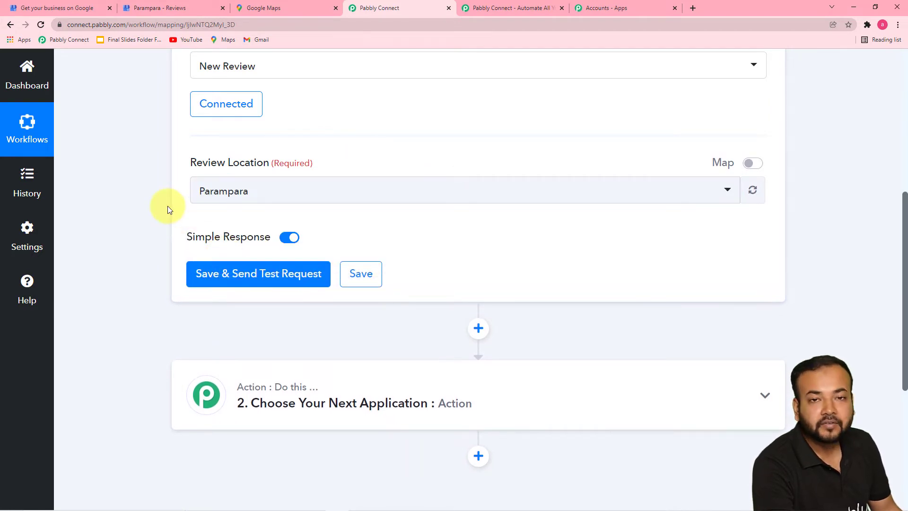
{"action": "left_click", "coordinate": [336, 203]}
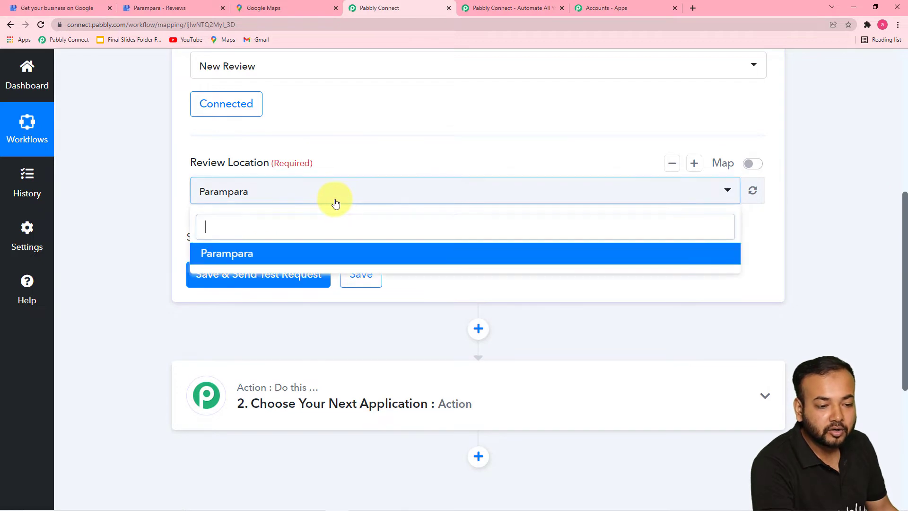
{"action": "left_click", "coordinate": [228, 259]}
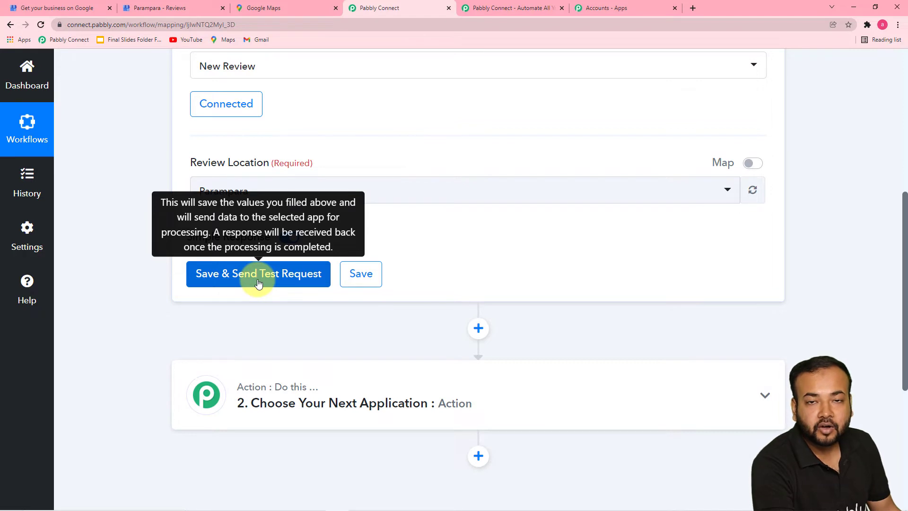
Switch to Google Business Profile Manager and look at the latest customer review of Parampara.
{"action": "left_click", "coordinate": [149, 8]}
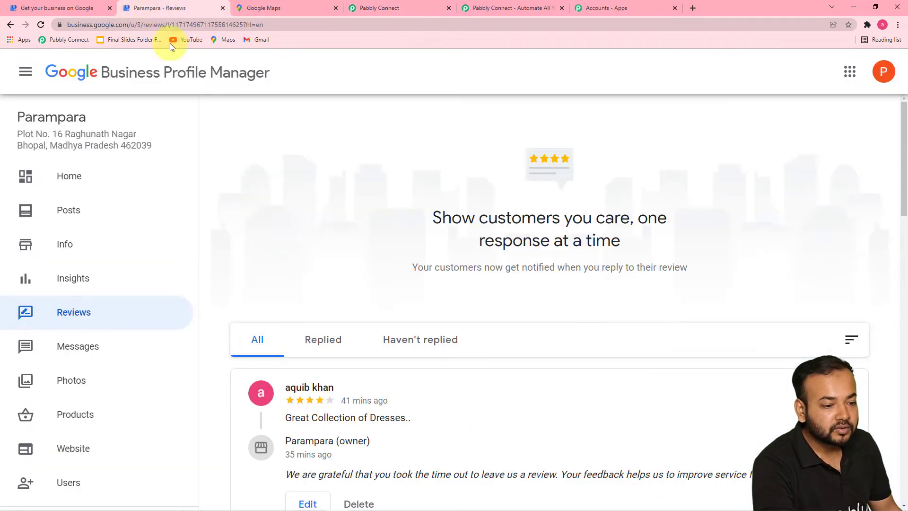
{"action": "scroll", "coordinate": [322, 223], "scroll_direction": "down", "scroll_amount": 3}
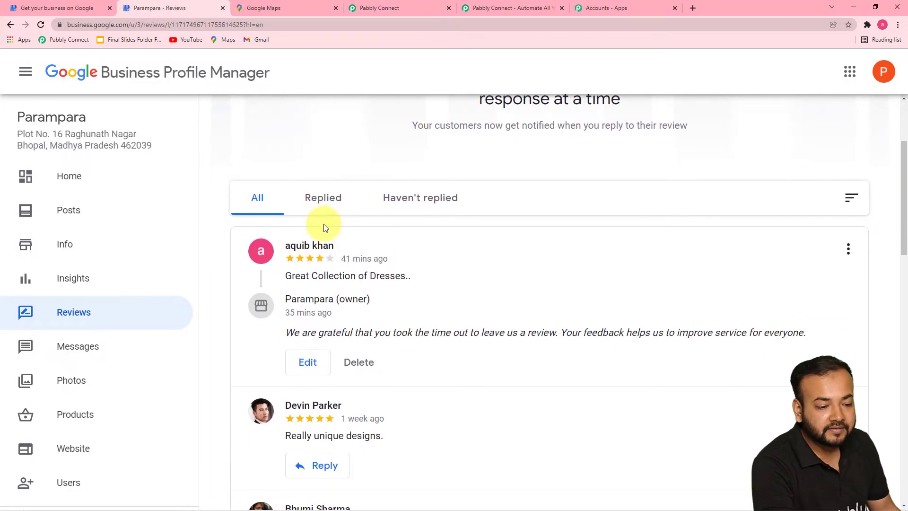
{"action": "scroll", "coordinate": [279, 273], "scroll_direction": "down", "scroll_amount": 1}
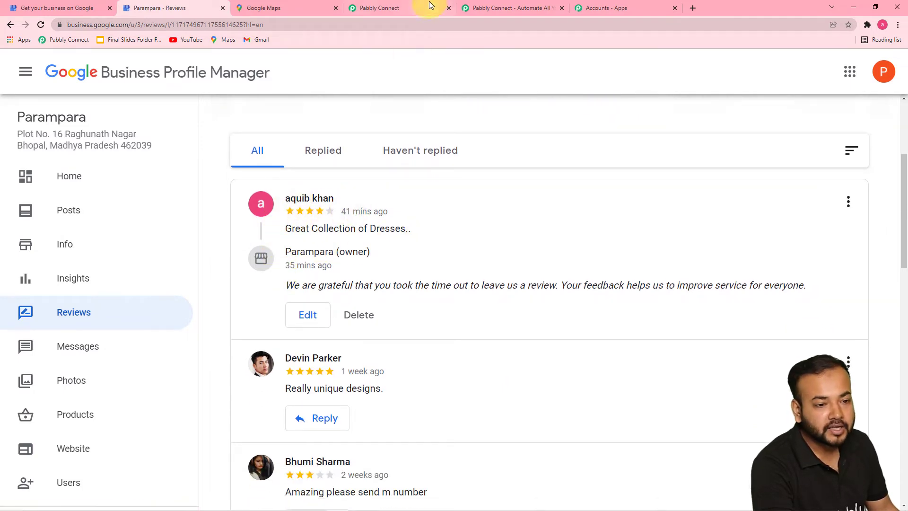
Switch back to Pabbly Connect, save the New Review trigger with a test request, and review the fields in the received response.
{"action": "left_click", "coordinate": [415, 6]}
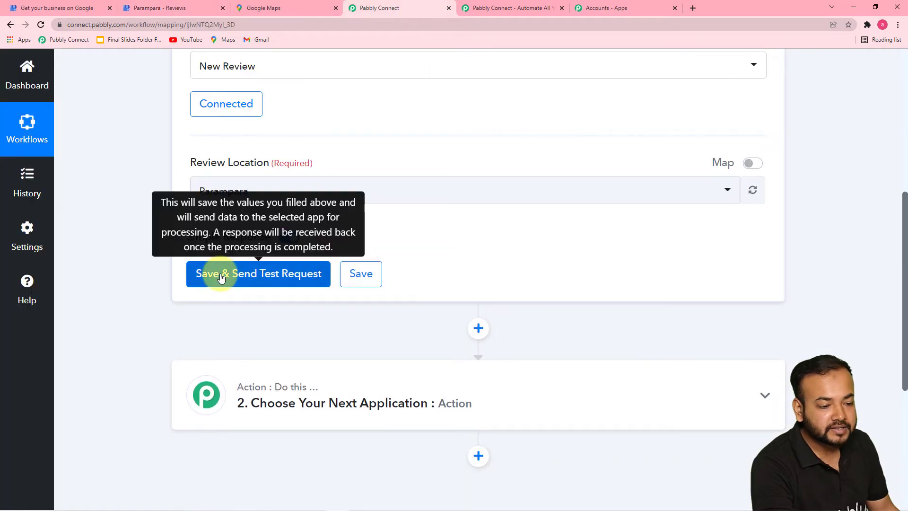
{"action": "left_click", "coordinate": [257, 273]}
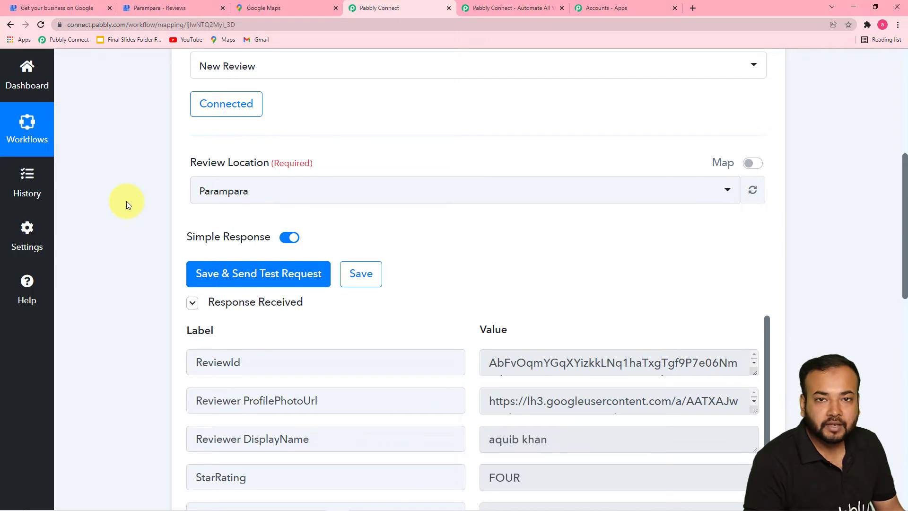
{"action": "scroll", "coordinate": [167, 255], "scroll_direction": "down", "scroll_amount": 6}
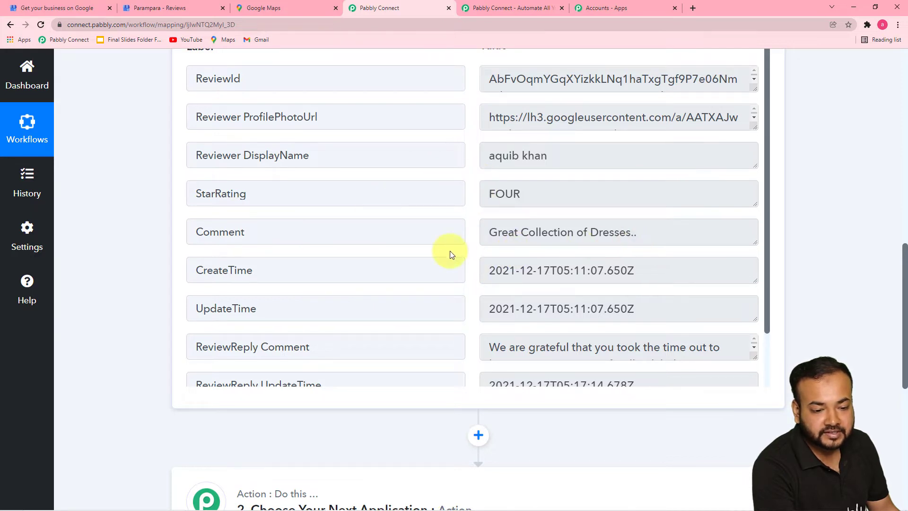
{"action": "scroll", "coordinate": [432, 249], "scroll_direction": "up", "scroll_amount": 1}
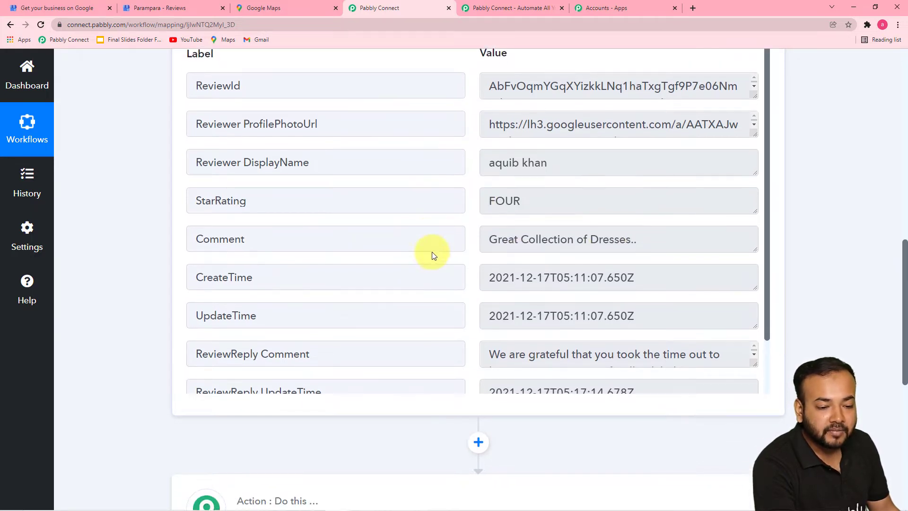
{"action": "scroll", "coordinate": [462, 263], "scroll_direction": "down", "scroll_amount": 1}
{"action": "scroll", "coordinate": [473, 250], "scroll_direction": "down", "scroll_amount": 1}
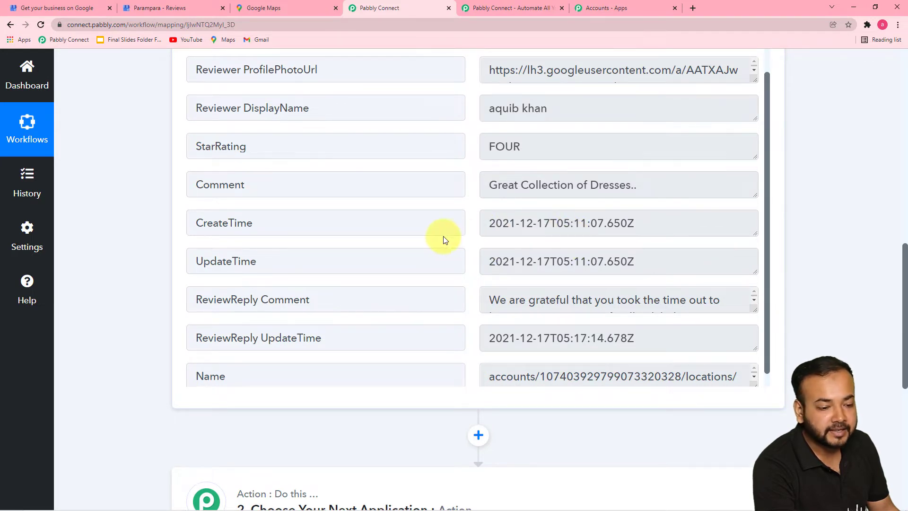
{"action": "scroll", "coordinate": [443, 238], "scroll_direction": "down", "scroll_amount": 1}
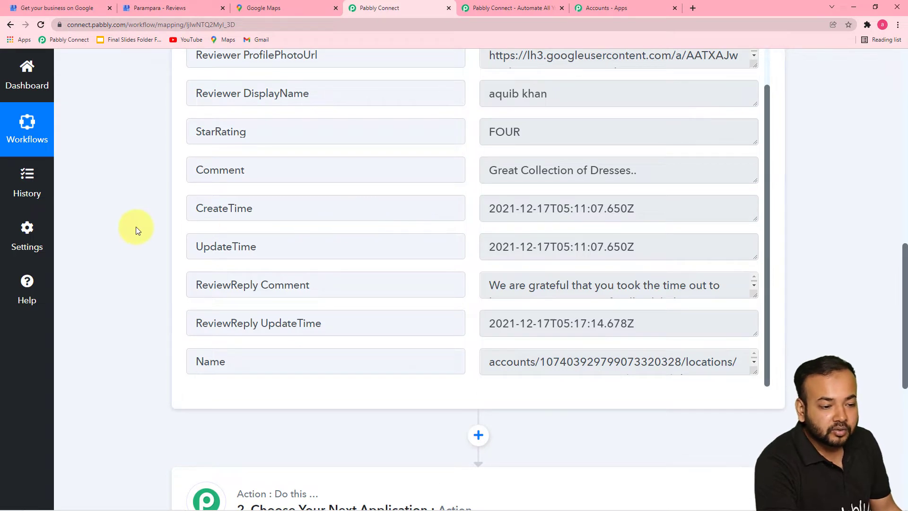
{"action": "scroll", "coordinate": [135, 230], "scroll_direction": "down", "scroll_amount": 1}
{"action": "scroll", "coordinate": [136, 230], "scroll_direction": "down", "scroll_amount": 2}
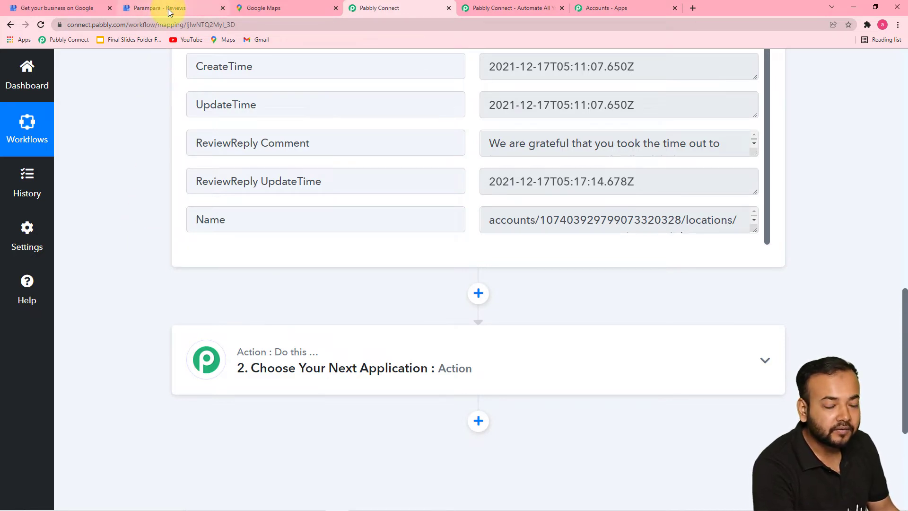
Set the workflow's second step, the action application, to Router by Pabbly.
{"action": "scroll", "coordinate": [130, 200], "scroll_direction": "down", "scroll_amount": 1}
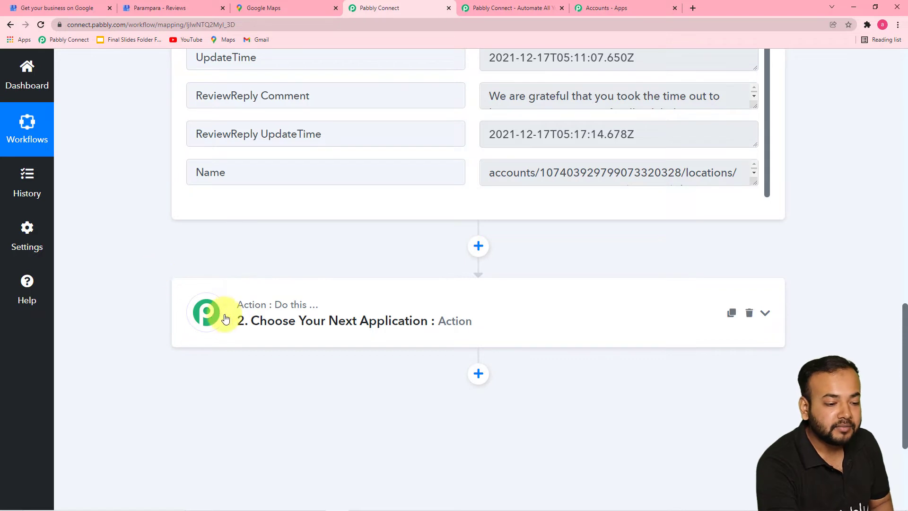
{"action": "left_click", "coordinate": [286, 329]}
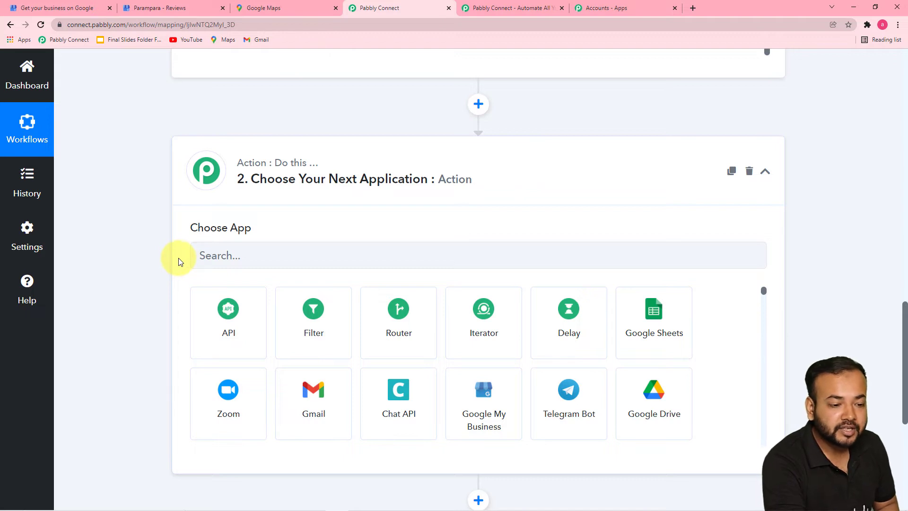
{"action": "left_click", "coordinate": [257, 257]}
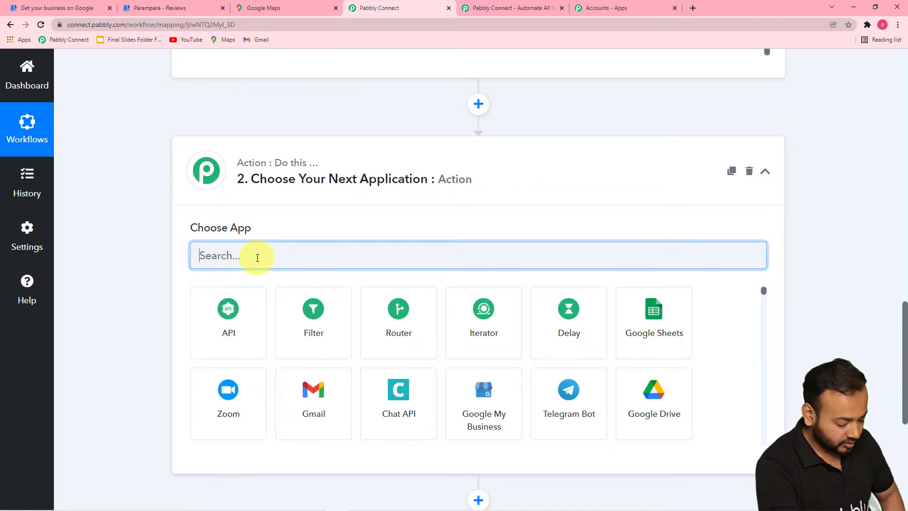
{"action": "type", "text": "ro"}
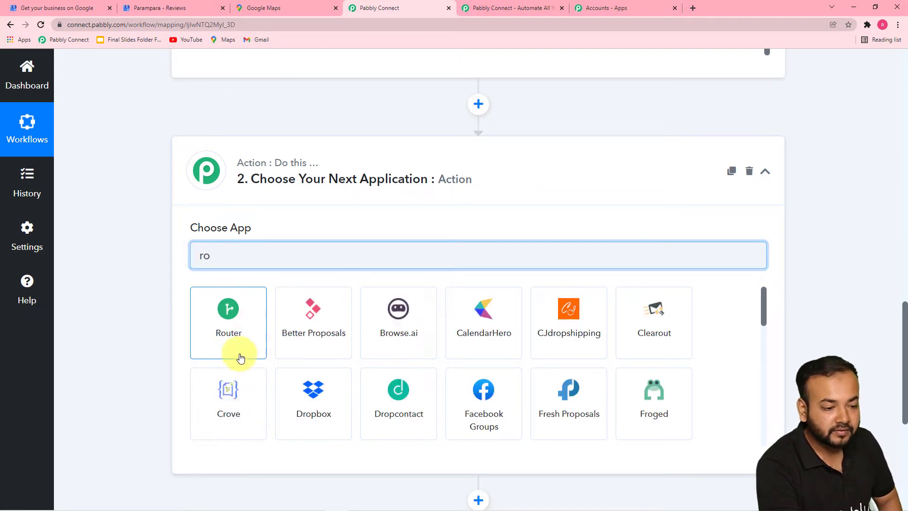
{"action": "left_click", "coordinate": [231, 331]}
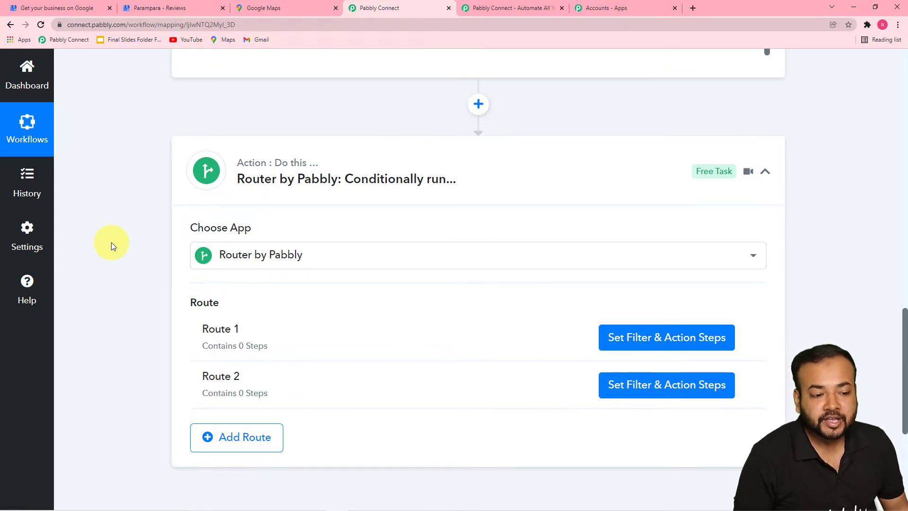
Rename the router's Route 1 as "For Five Star".
{"action": "scroll", "coordinate": [111, 242], "scroll_direction": "up", "scroll_amount": 5}
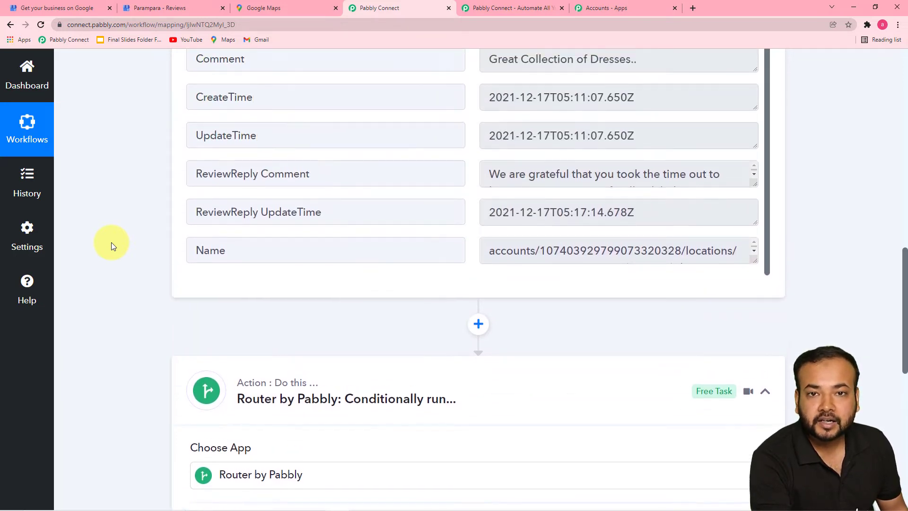
{"action": "scroll", "coordinate": [112, 242], "scroll_direction": "up", "scroll_amount": 2}
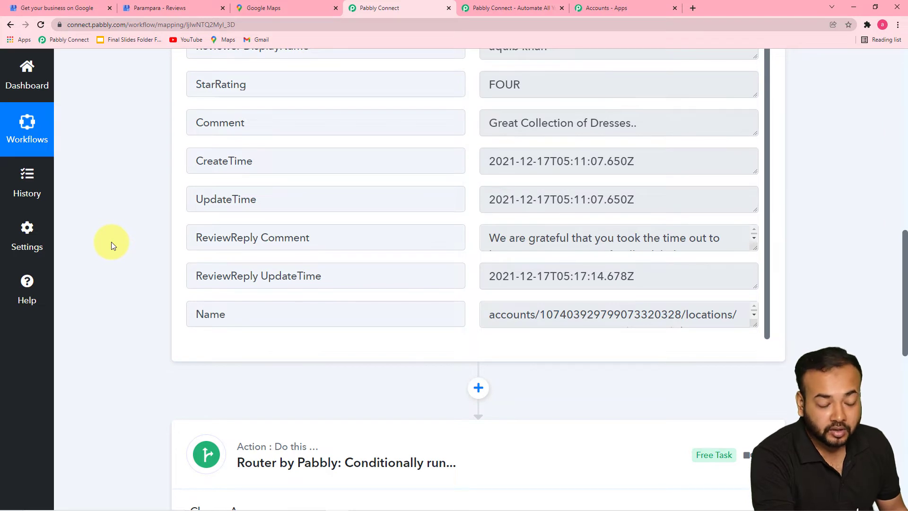
{"action": "scroll", "coordinate": [111, 242], "scroll_direction": "down", "scroll_amount": 3}
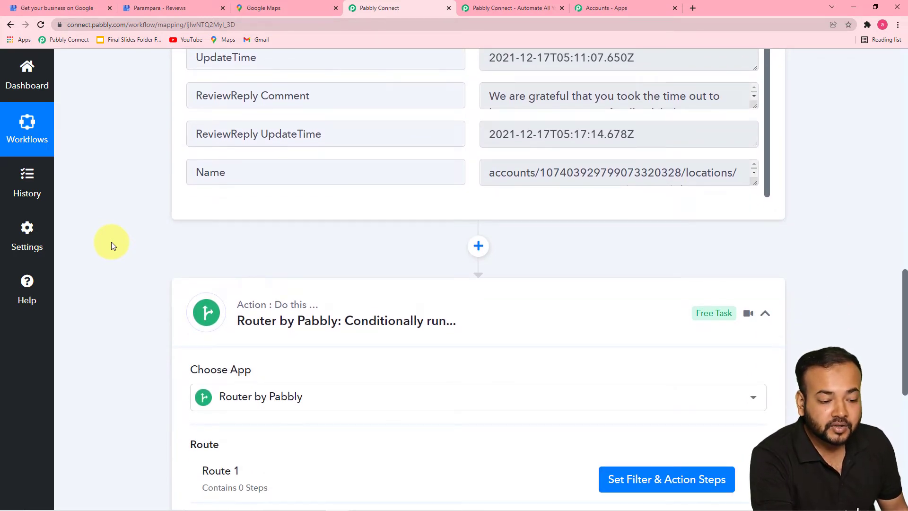
{"action": "scroll", "coordinate": [111, 242], "scroll_direction": "down", "scroll_amount": 2}
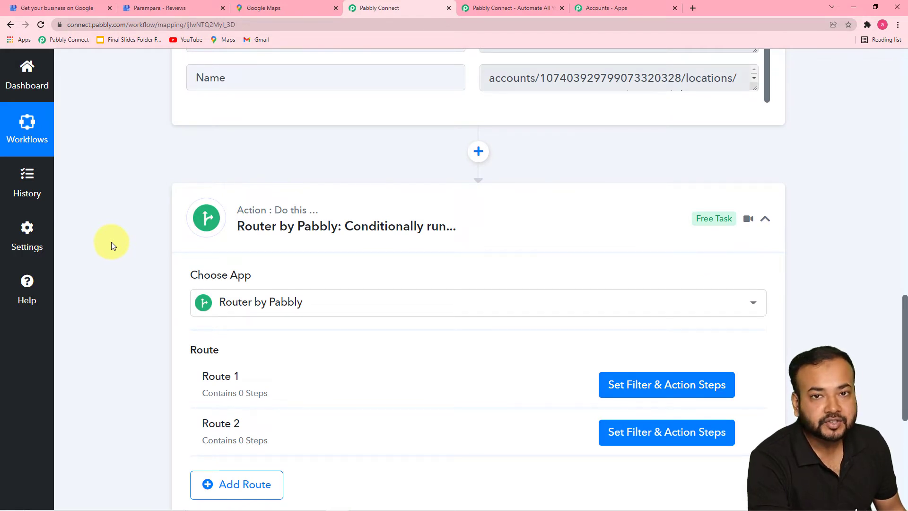
{"action": "scroll", "coordinate": [123, 261], "scroll_direction": "down", "scroll_amount": 4}
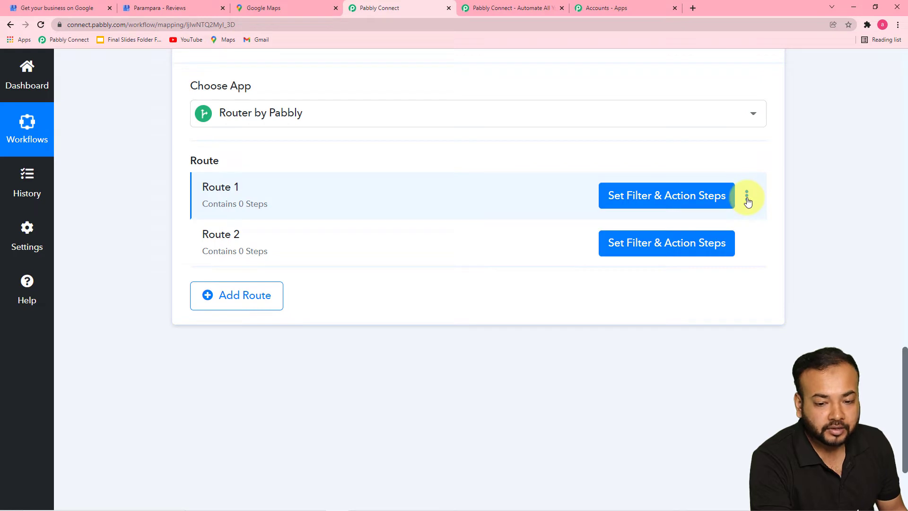
{"action": "left_click", "coordinate": [747, 201]}
{"action": "left_click", "coordinate": [699, 219]}
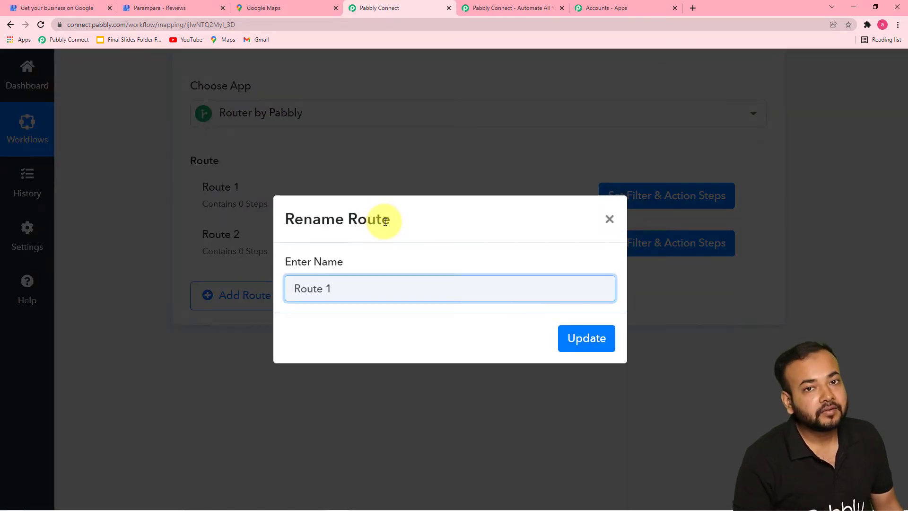
{"action": "key", "text": "BackSpace"}
{"action": "key", "text": "BackSpace"}
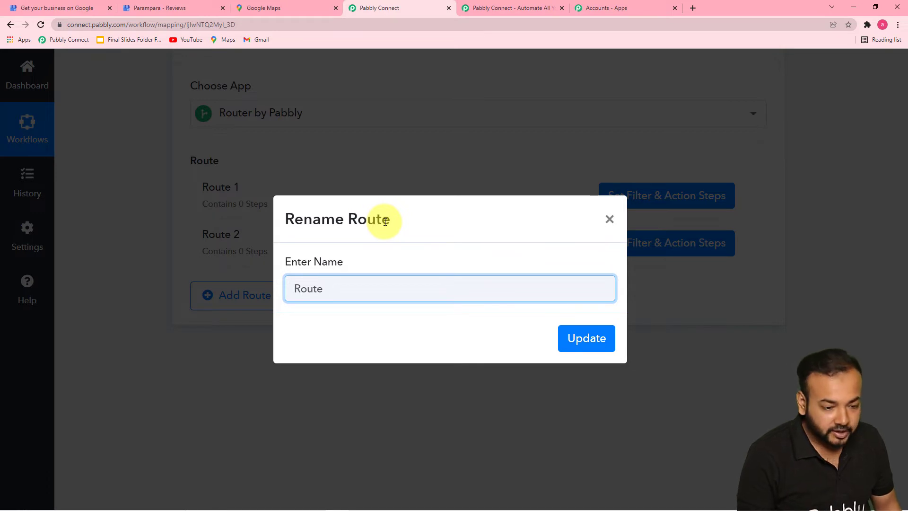
{"action": "key", "text": "BackSpace"}
{"action": "key", "text": "BackSpace"}
{"action": "key", "text": "BackSpace"}
{"action": "key", "text": "BackSpace"}
{"action": "key", "text": "BackSpace"}
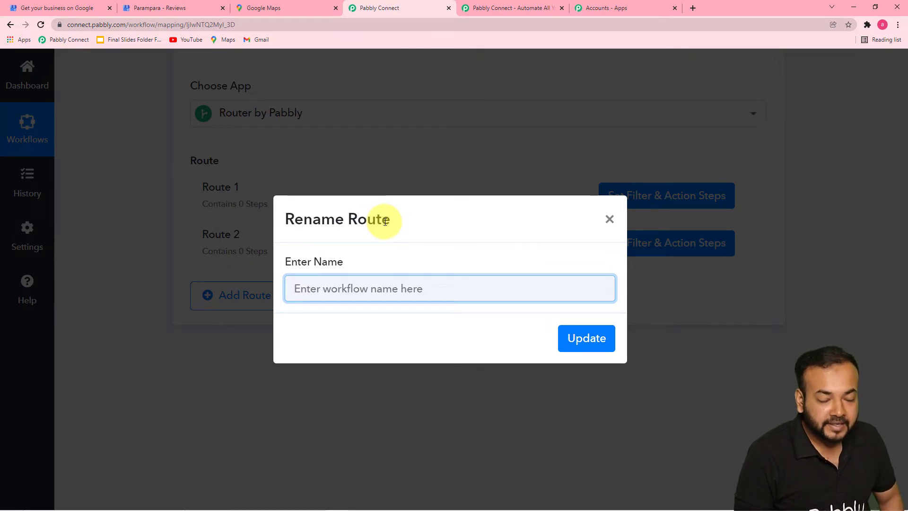
{"action": "type", "text": "For Five"}
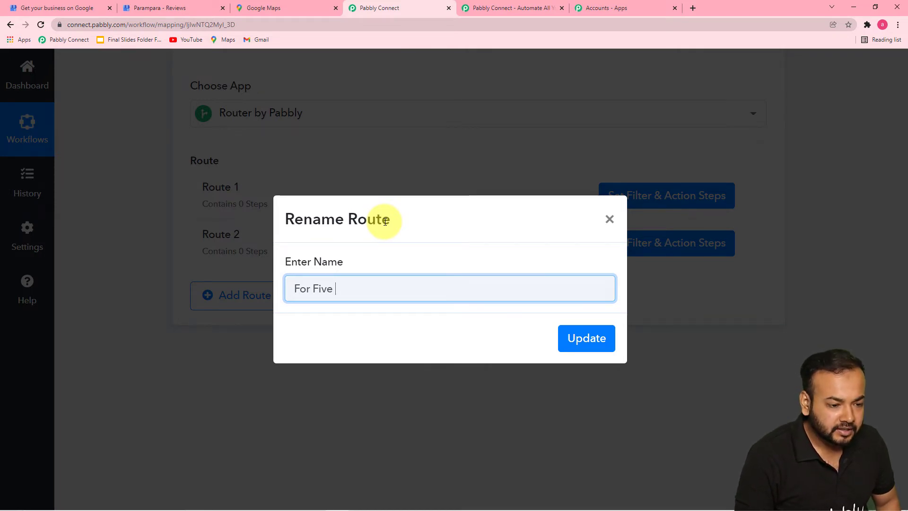
{"action": "type", "text": "Star"}
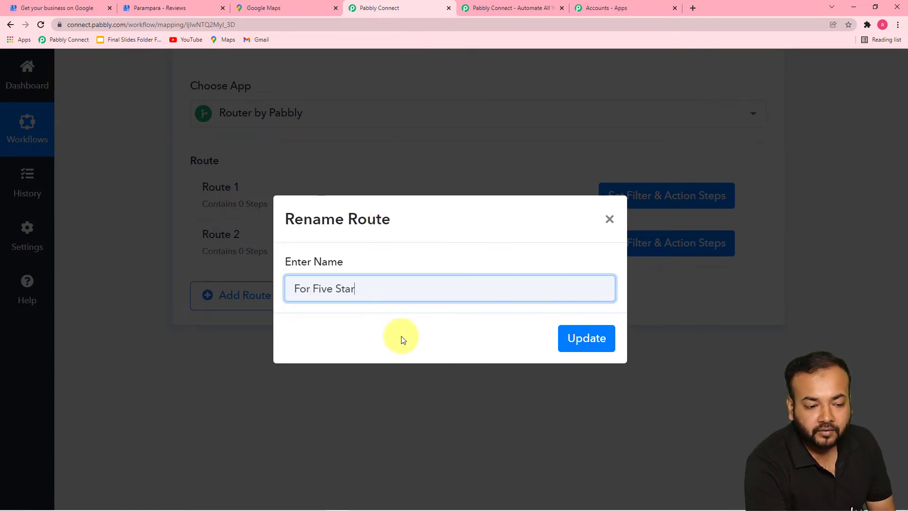
{"action": "left_click", "coordinate": [586, 340]}
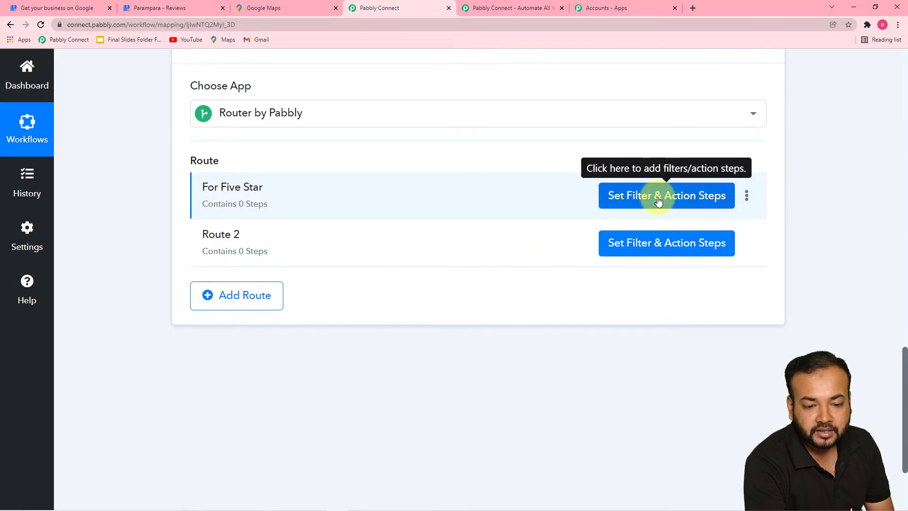
Look over the For Five Star route's filter settings and check the StarRating field in the trigger's received response.
{"action": "left_click", "coordinate": [624, 204]}
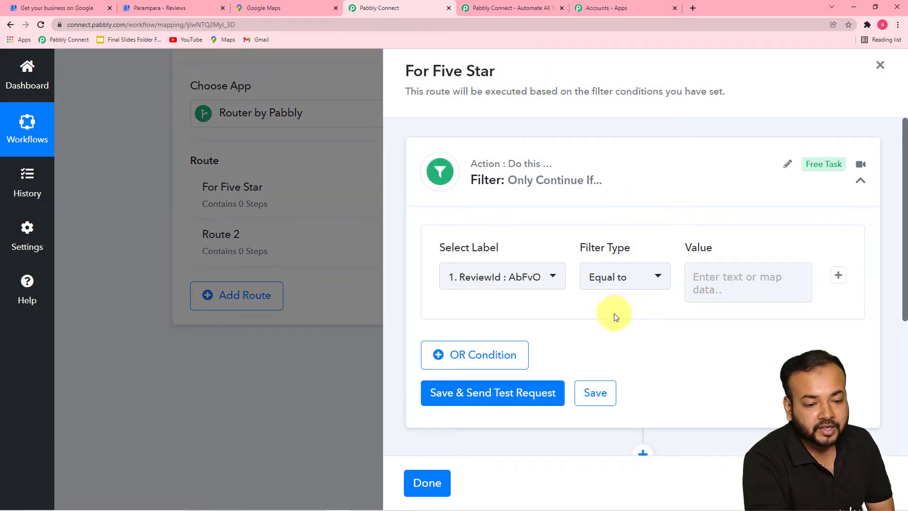
{"action": "scroll", "coordinate": [617, 312], "scroll_direction": "down", "scroll_amount": 2}
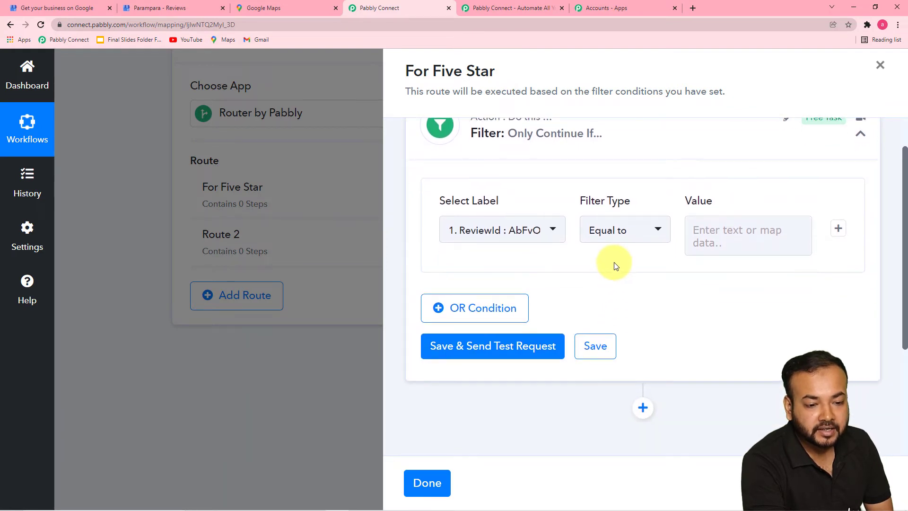
{"action": "scroll", "coordinate": [607, 263], "scroll_direction": "up", "scroll_amount": 2}
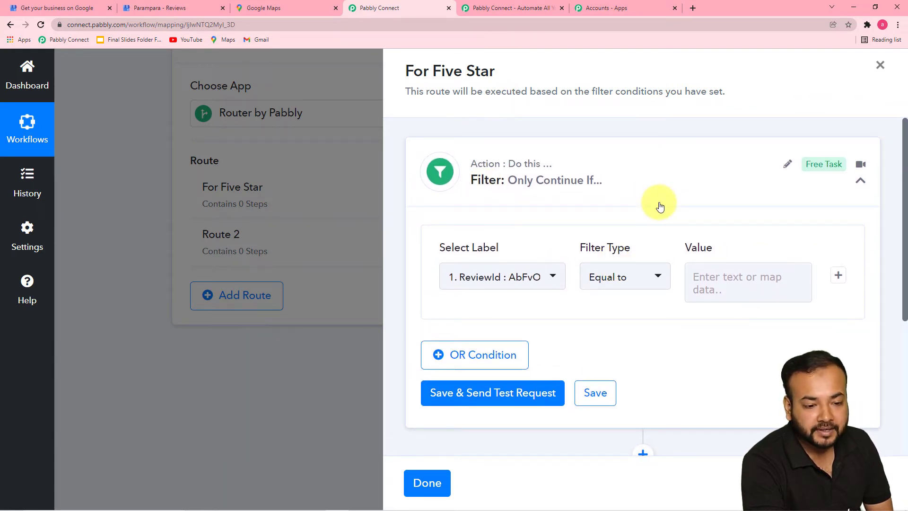
{"action": "mouse_move", "coordinate": [452, 251]}
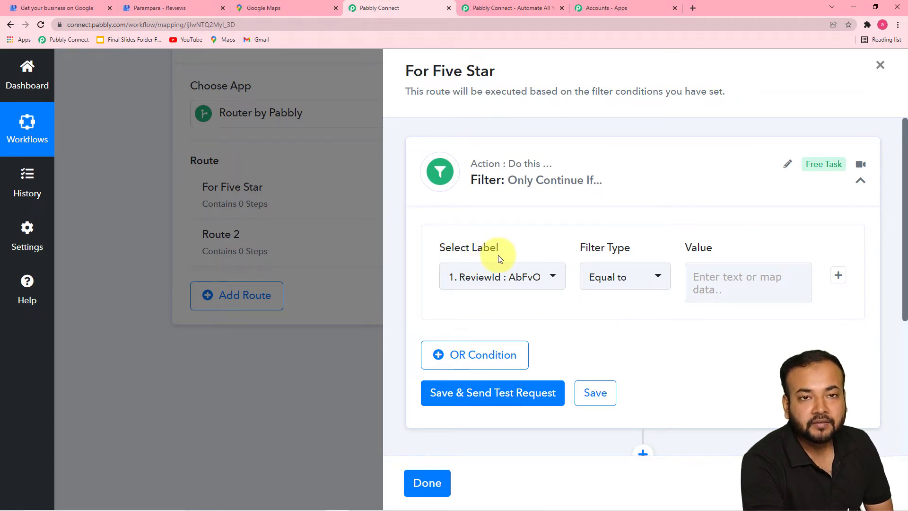
{"action": "left_click", "coordinate": [427, 483]}
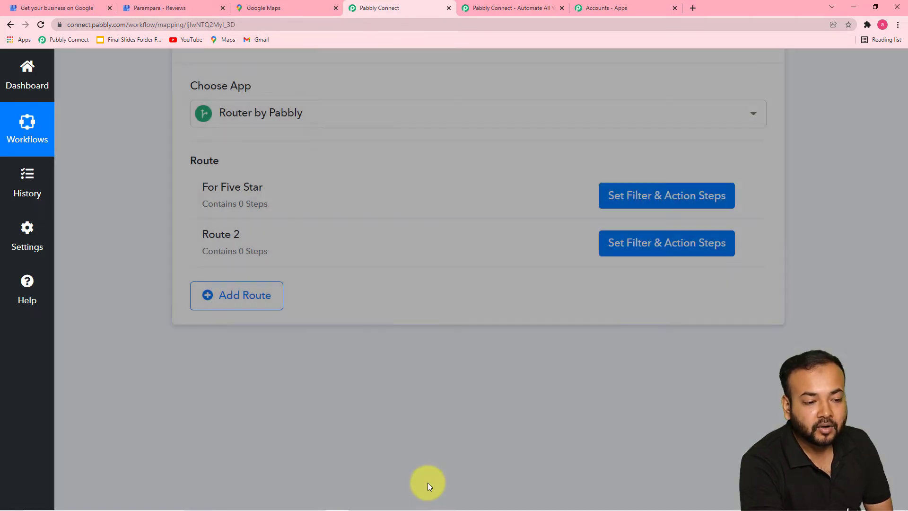
{"action": "scroll", "coordinate": [424, 414], "scroll_direction": "up", "scroll_amount": 8}
{"action": "scroll", "coordinate": [425, 414], "scroll_direction": "up", "scroll_amount": 5}
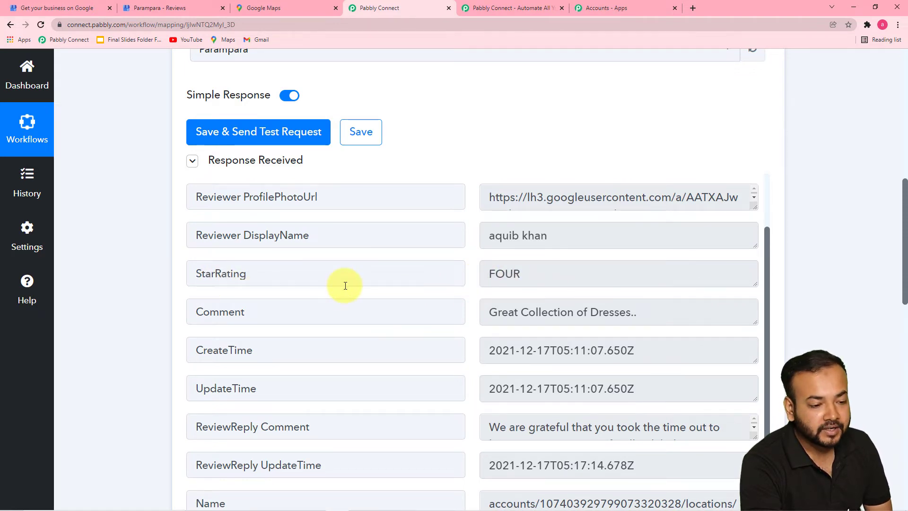
{"action": "scroll", "coordinate": [161, 282], "scroll_direction": "down", "scroll_amount": 10}
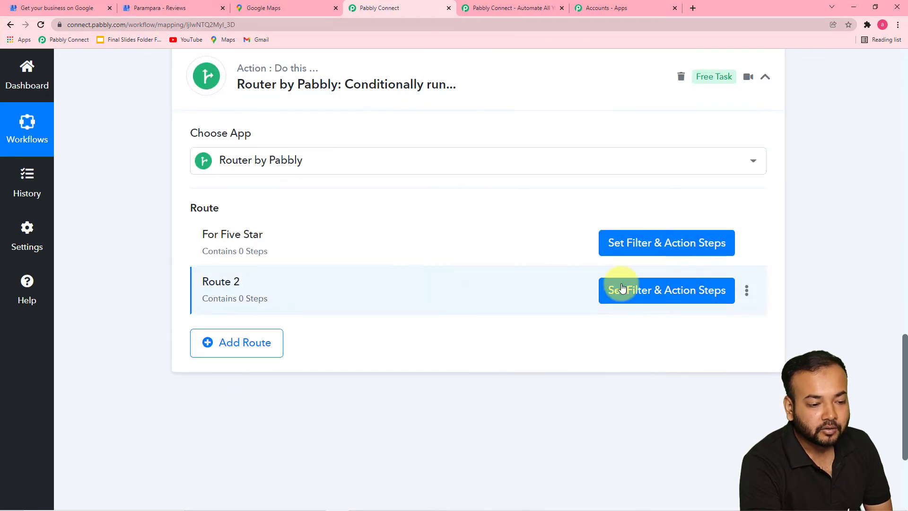
In the For Five Star route's filter, choose StarRating from the Google My Business trigger as the label.
{"action": "left_click", "coordinate": [635, 246]}
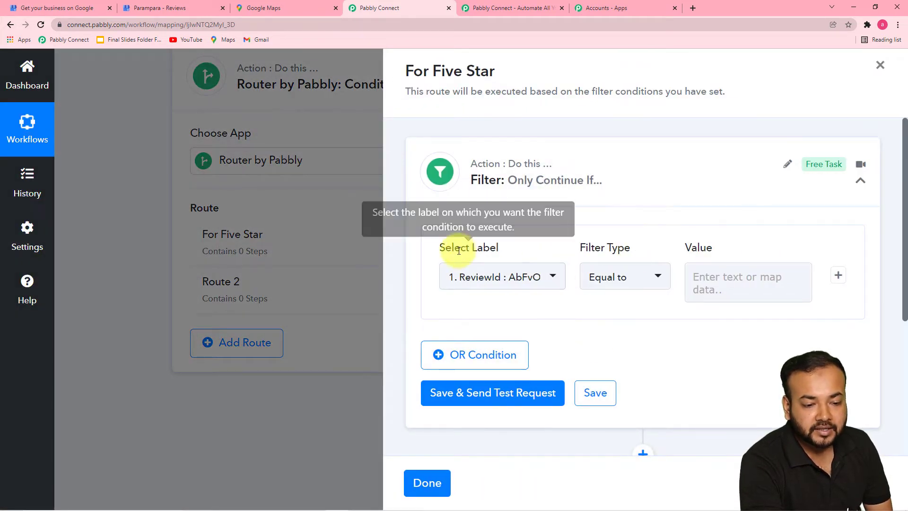
{"action": "left_click", "coordinate": [551, 280]}
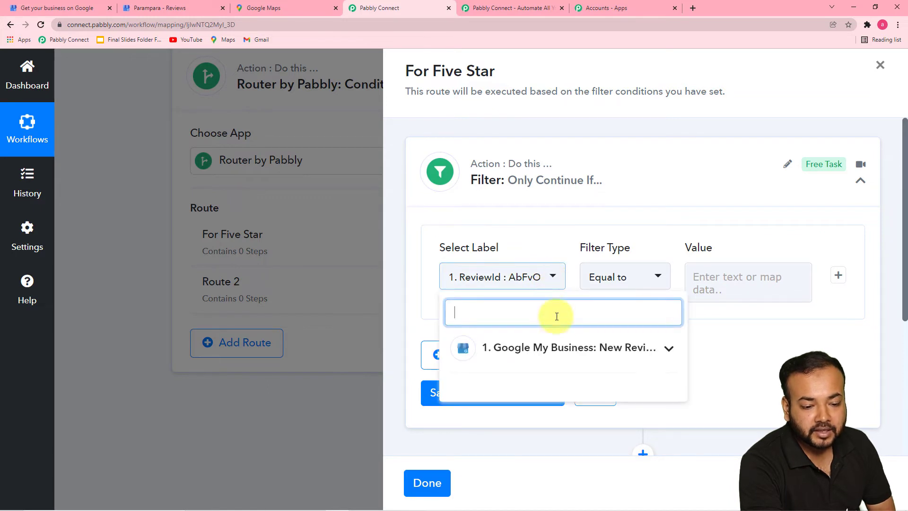
{"action": "left_click", "coordinate": [556, 356]}
{"action": "scroll", "coordinate": [553, 402], "scroll_direction": "down", "scroll_amount": 1}
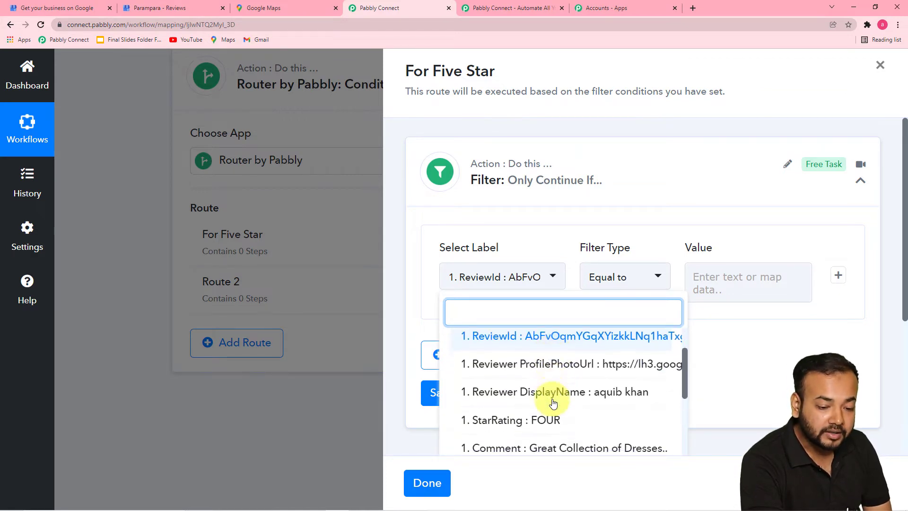
{"action": "scroll", "coordinate": [553, 401], "scroll_direction": "down", "scroll_amount": 2}
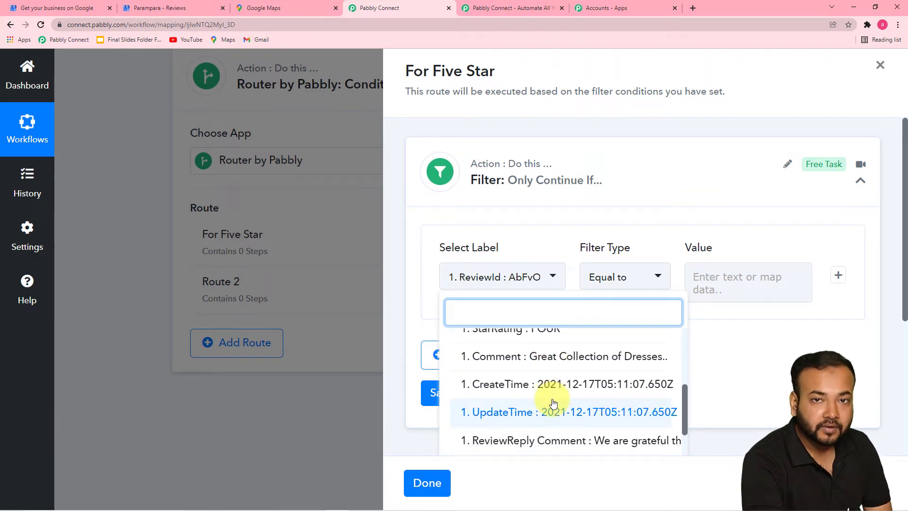
{"action": "scroll", "coordinate": [592, 416], "scroll_direction": "up", "scroll_amount": 2}
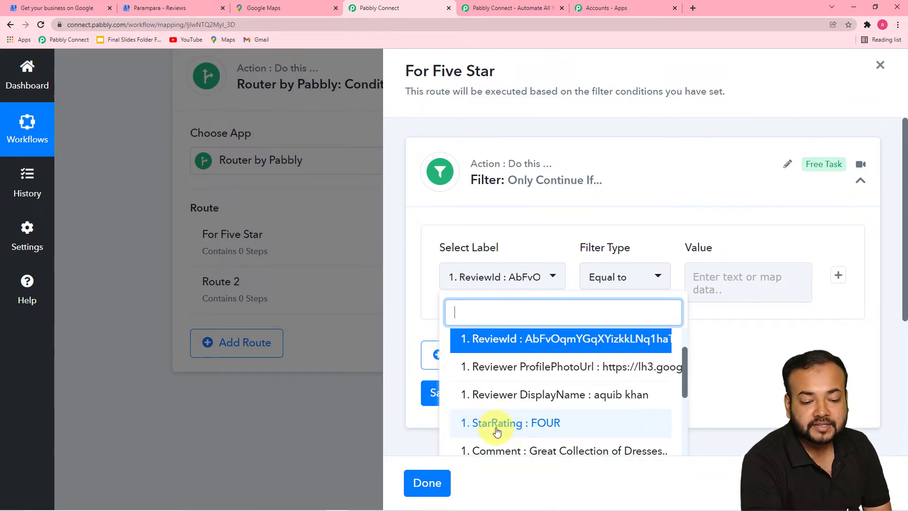
{"action": "left_click", "coordinate": [544, 427]}
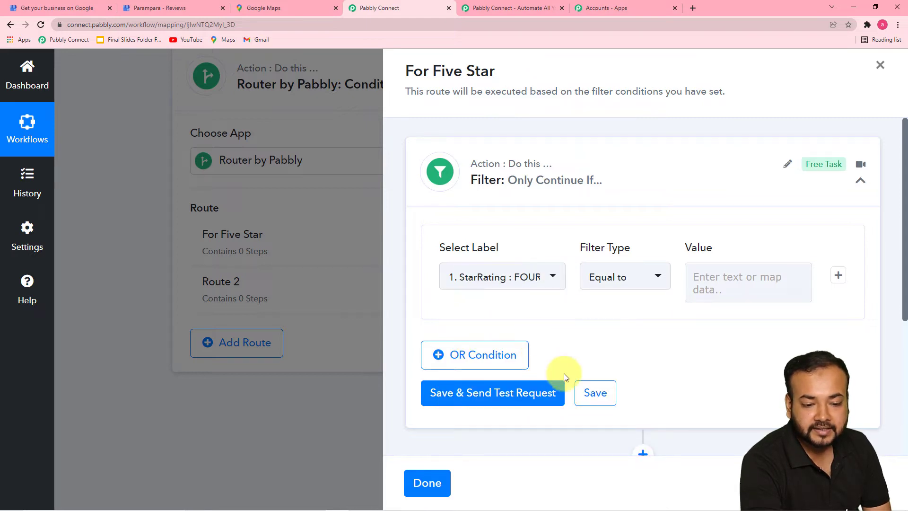
Set the StarRating condition's filter type to Equal to and its value to FIVE.
{"action": "left_click", "coordinate": [616, 283]}
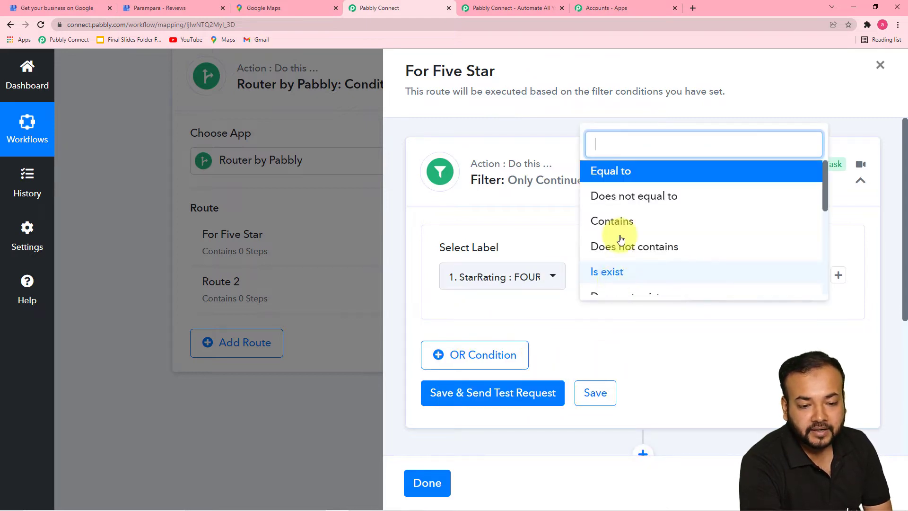
{"action": "left_click", "coordinate": [633, 178]}
{"action": "left_click", "coordinate": [699, 281]}
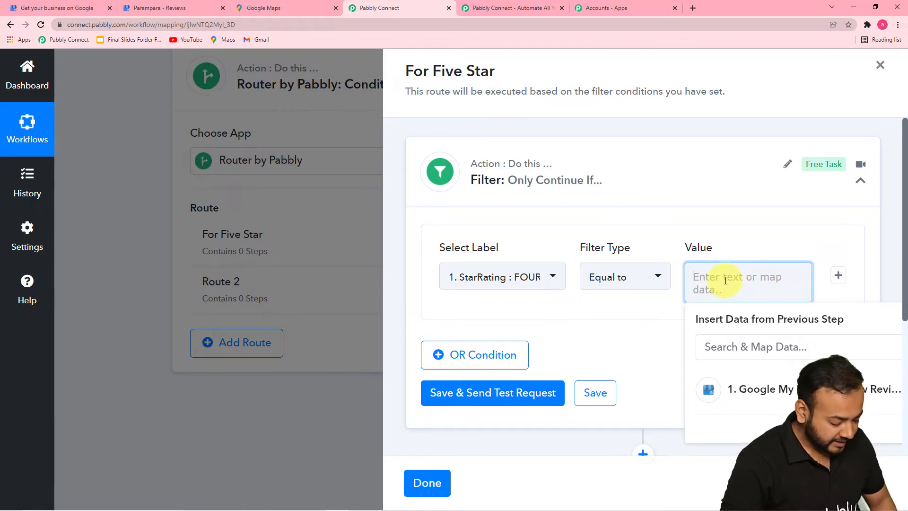
{"action": "type", "text": "F"}
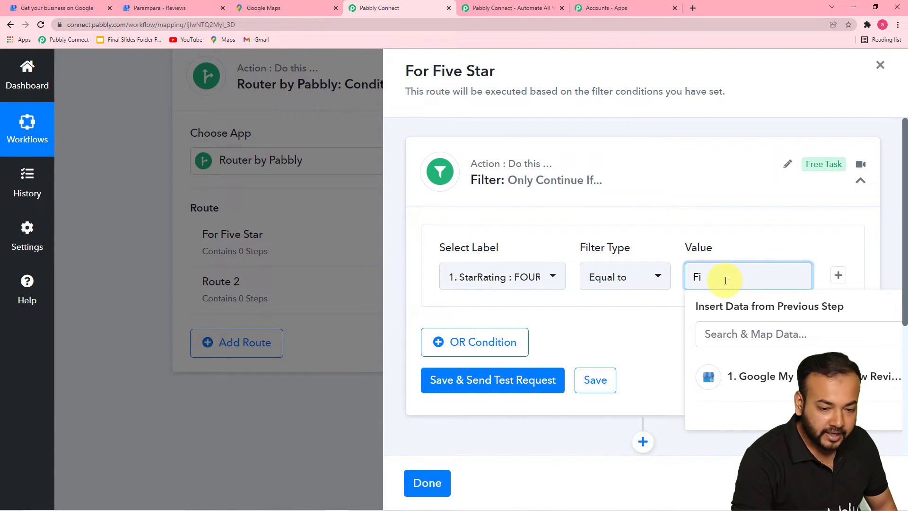
{"action": "type", "text": "I"}
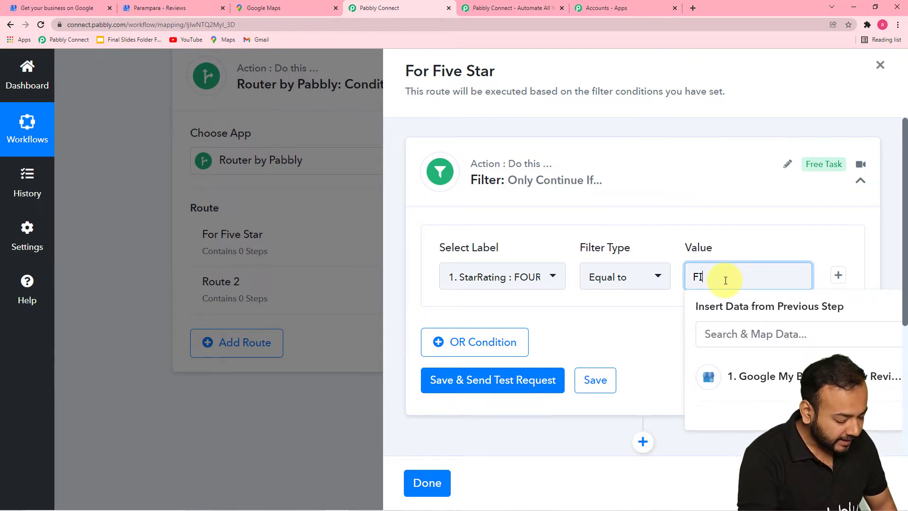
{"action": "left_click", "coordinate": [642, 337]}
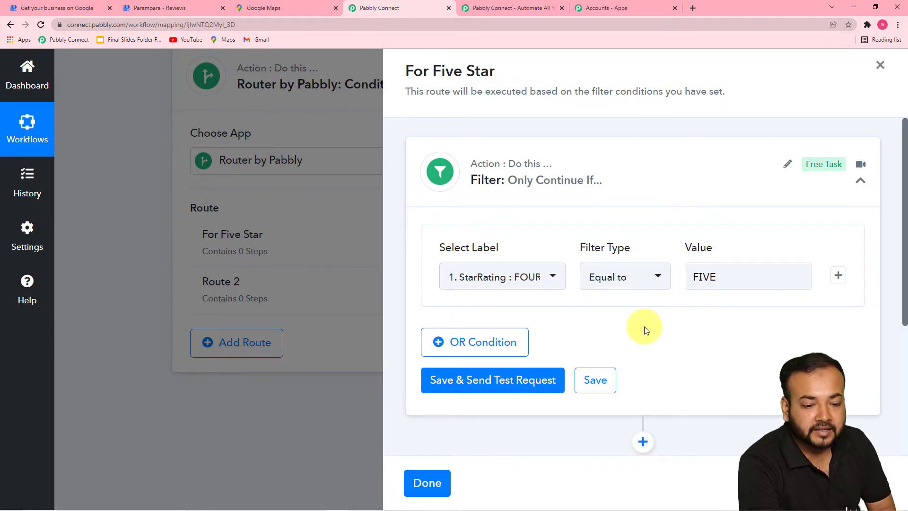
Save the For Five Star filter with a test request and review the received response against the condition.
{"action": "scroll", "coordinate": [645, 328], "scroll_direction": "down", "scroll_amount": 2}
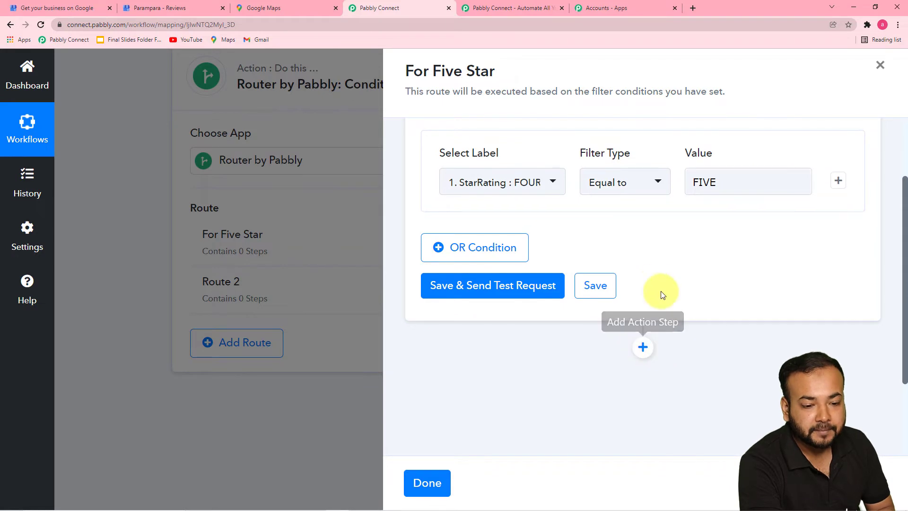
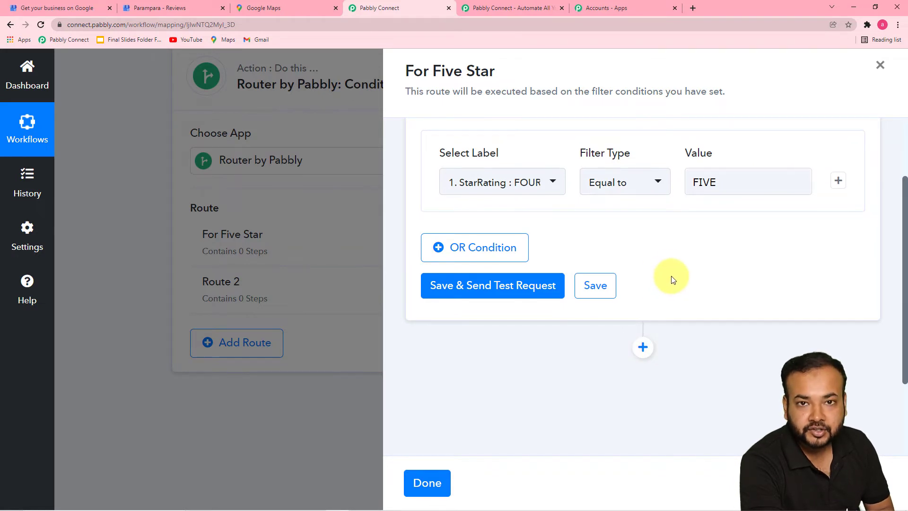
{"action": "left_click", "coordinate": [476, 294]}
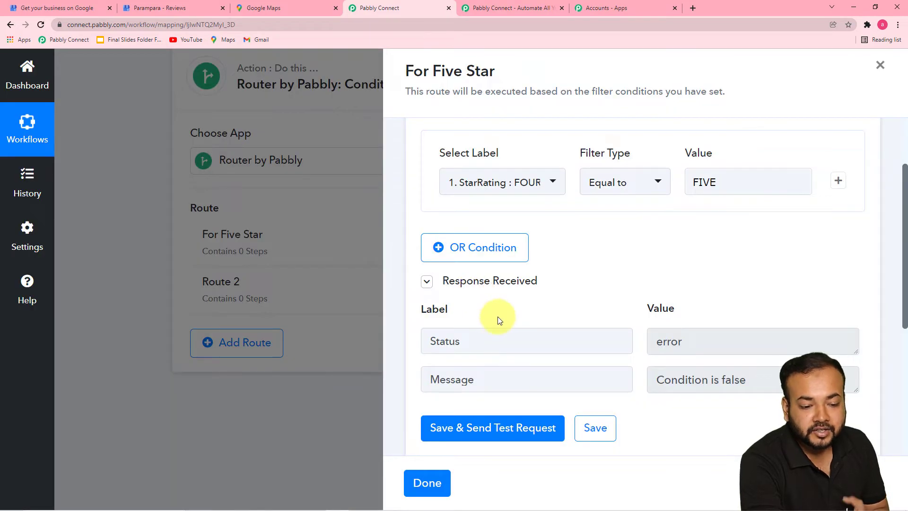
{"action": "scroll", "coordinate": [498, 316], "scroll_direction": "down", "scroll_amount": 2}
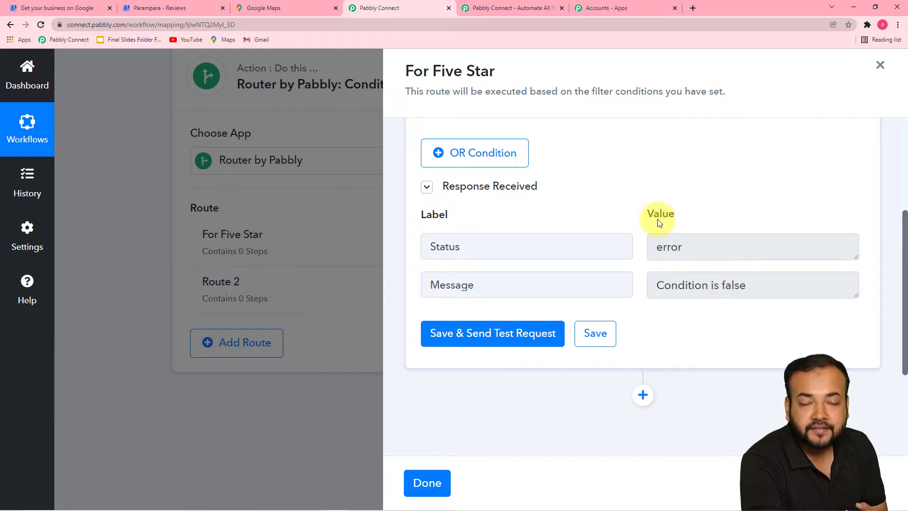
{"action": "scroll", "coordinate": [659, 217], "scroll_direction": "up", "scroll_amount": 4}
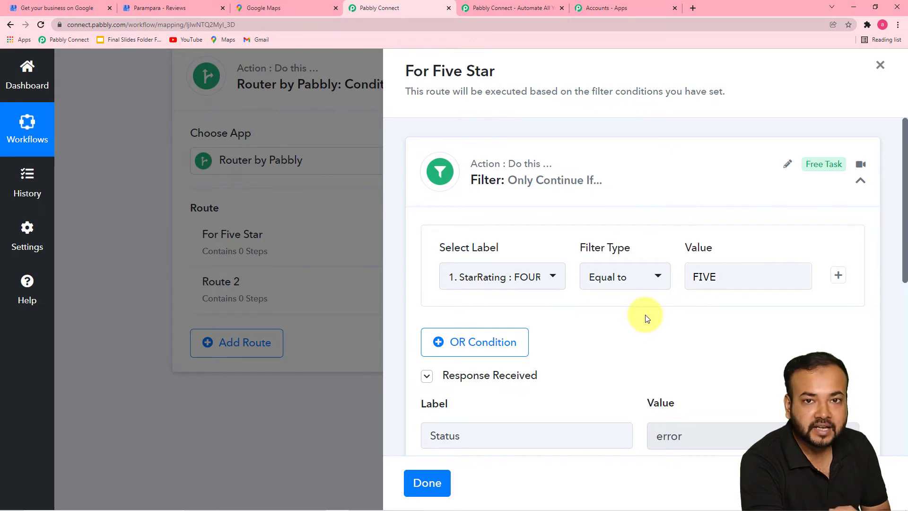
{"action": "scroll", "coordinate": [598, 326], "scroll_direction": "down", "scroll_amount": 2}
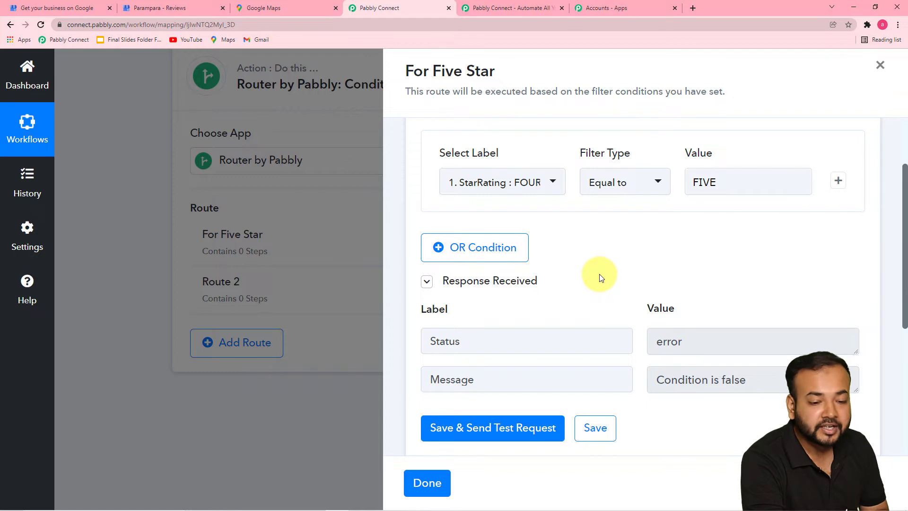
{"action": "scroll", "coordinate": [599, 275], "scroll_direction": "down", "scroll_amount": 1}
{"action": "scroll", "coordinate": [583, 244], "scroll_direction": "up", "scroll_amount": 3}
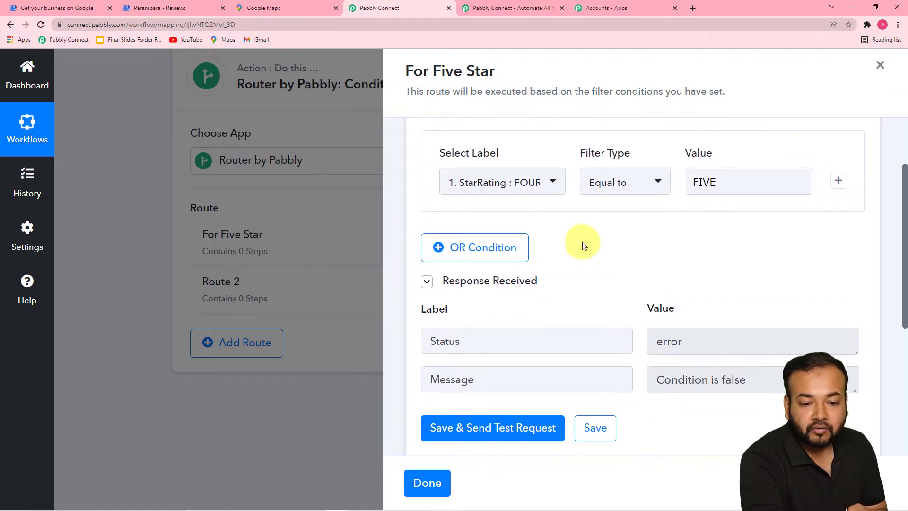
{"action": "scroll", "coordinate": [669, 303], "scroll_direction": "down", "scroll_amount": 5}
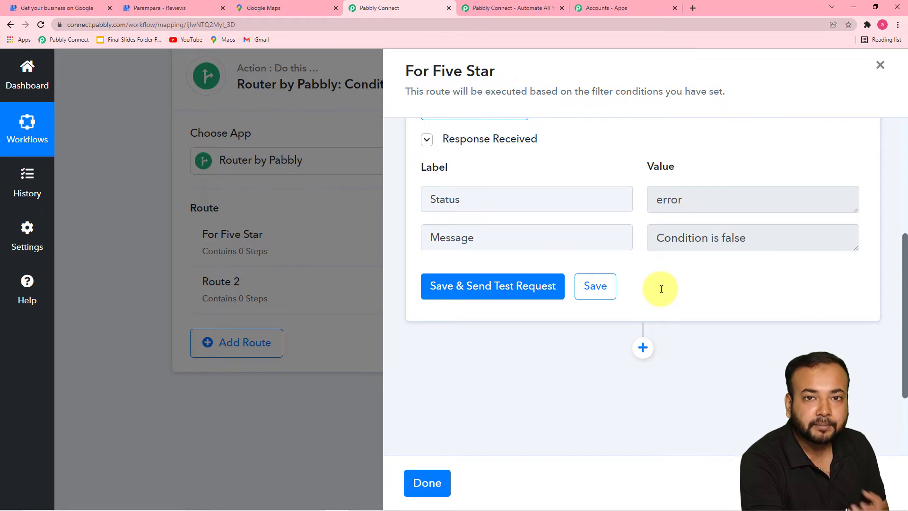
Add an action step after the For Five Star filter with Google My Business as its app.
{"action": "left_click", "coordinate": [643, 349]}
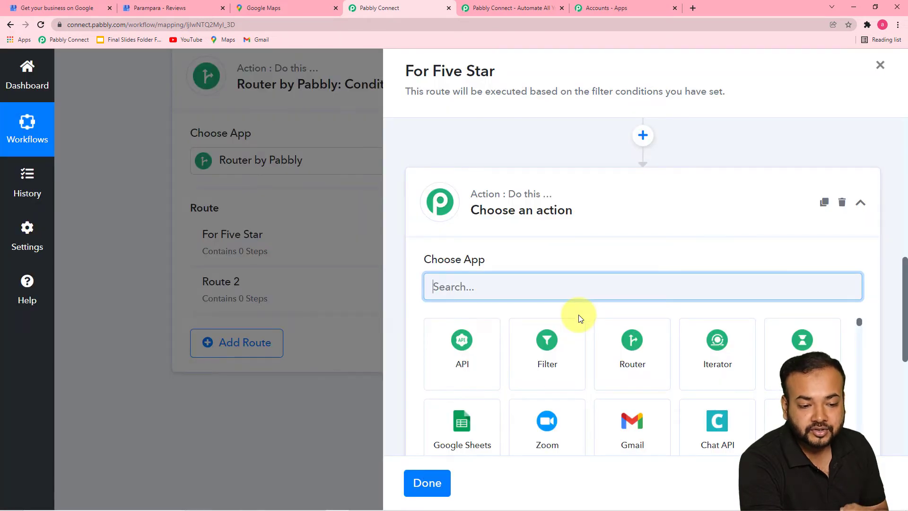
{"action": "scroll", "coordinate": [516, 269], "scroll_direction": "down", "scroll_amount": 1}
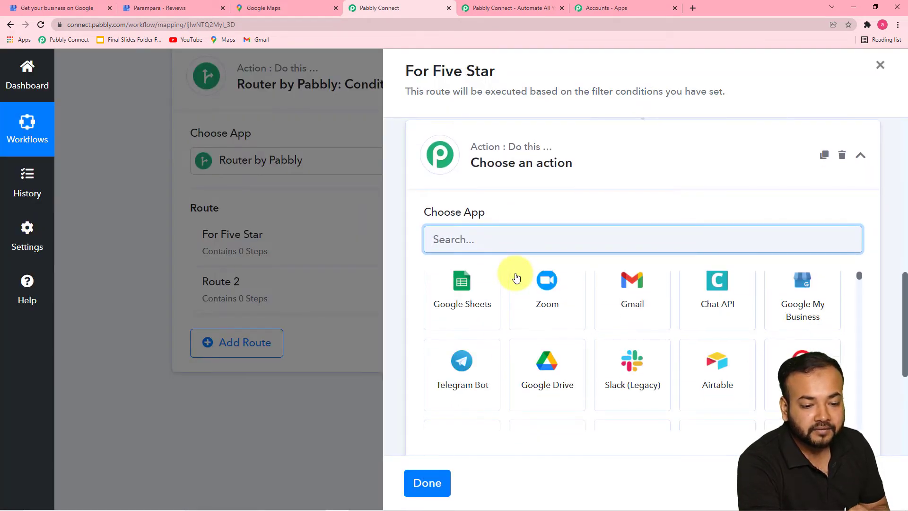
{"action": "scroll", "coordinate": [521, 274], "scroll_direction": "up", "scroll_amount": 3}
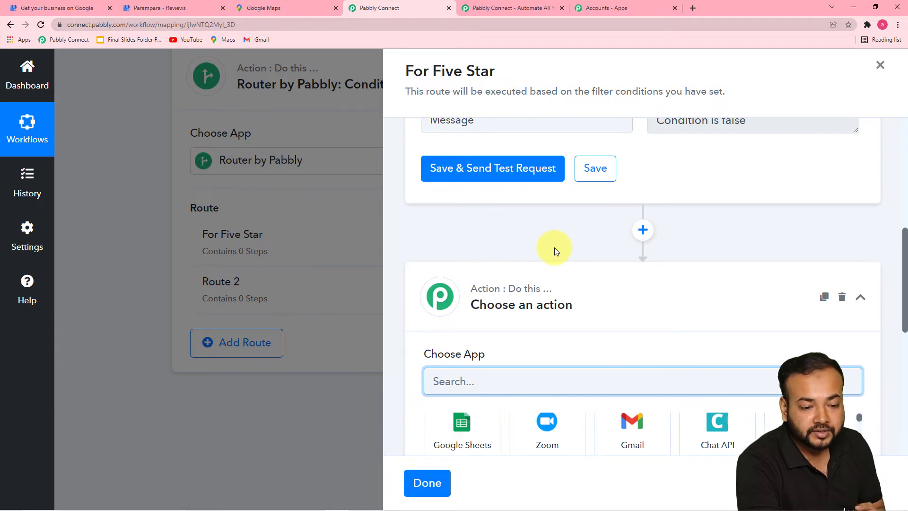
{"action": "scroll", "coordinate": [554, 251], "scroll_direction": "down", "scroll_amount": 1}
{"action": "scroll", "coordinate": [554, 250], "scroll_direction": "down", "scroll_amount": 1}
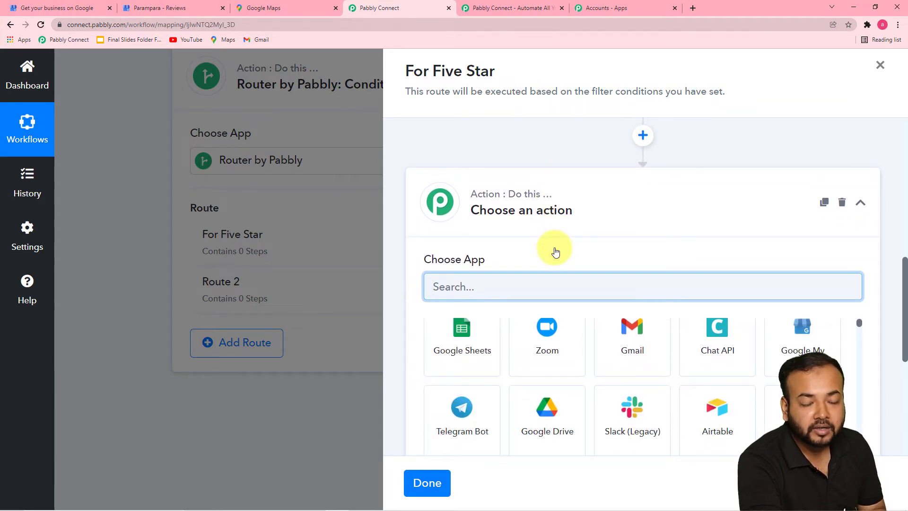
{"action": "scroll", "coordinate": [561, 249], "scroll_direction": "down", "scroll_amount": 2}
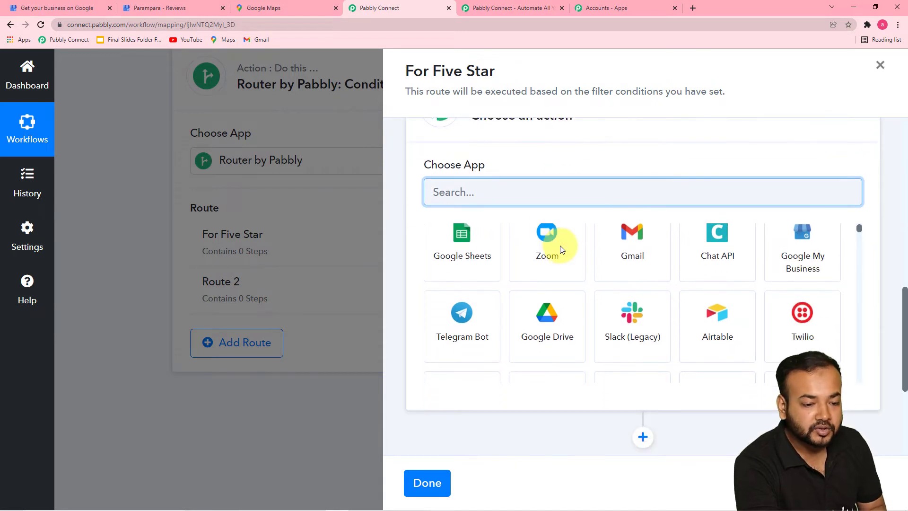
{"action": "type", "text": "goo"}
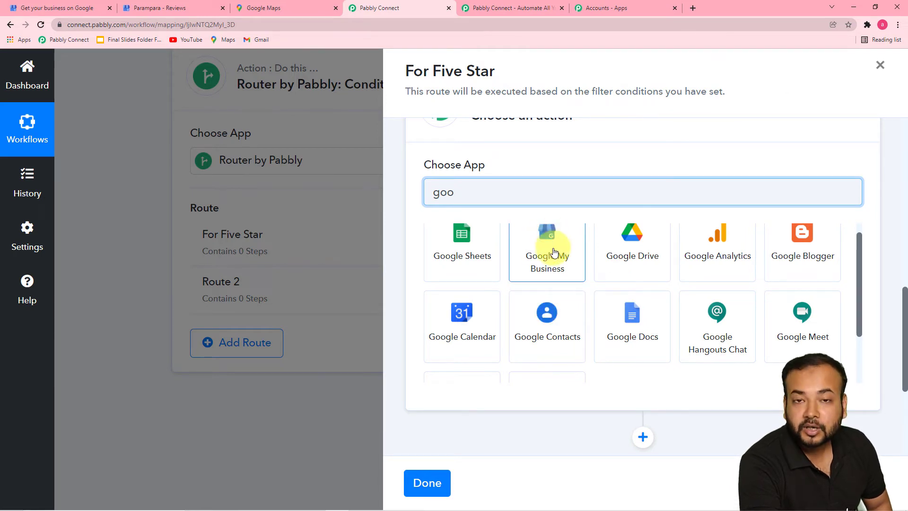
{"action": "left_click", "coordinate": [552, 264]}
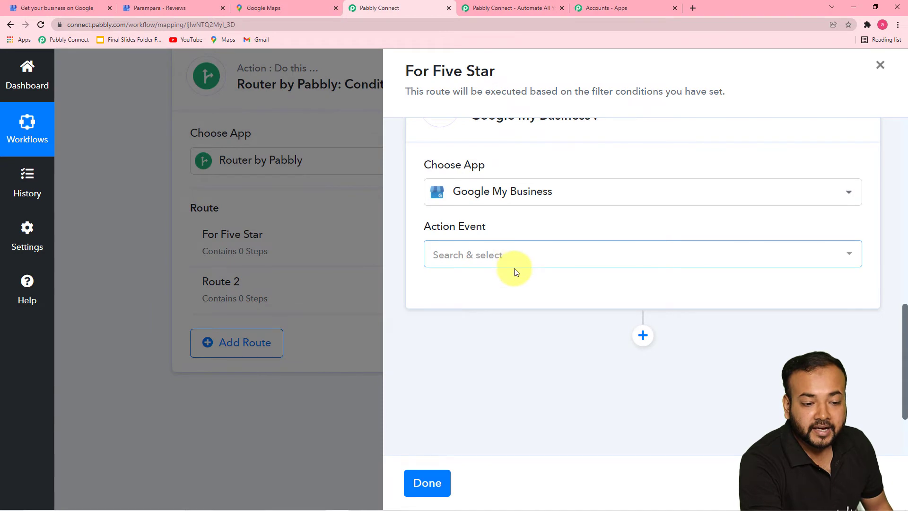
Set the action event of the route's Google My Business step to Create Reply.
{"action": "left_click", "coordinate": [515, 268]}
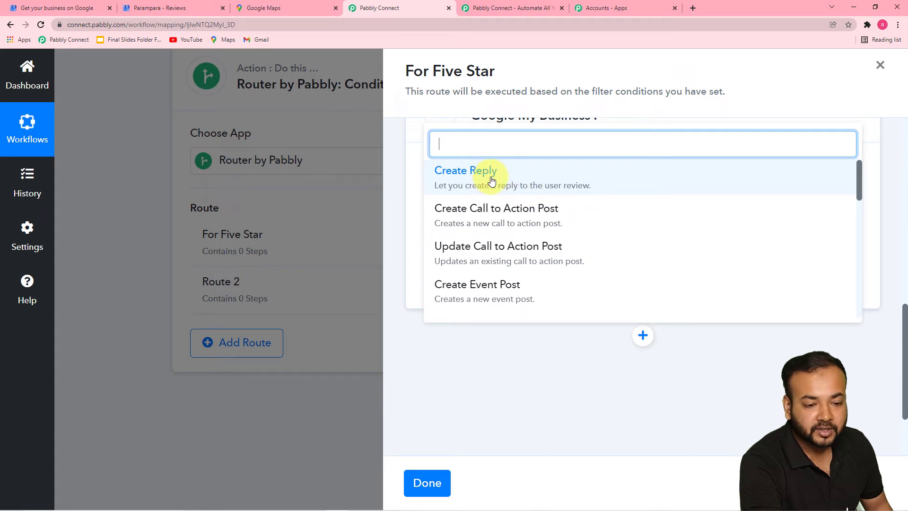
{"action": "left_click", "coordinate": [476, 185]}
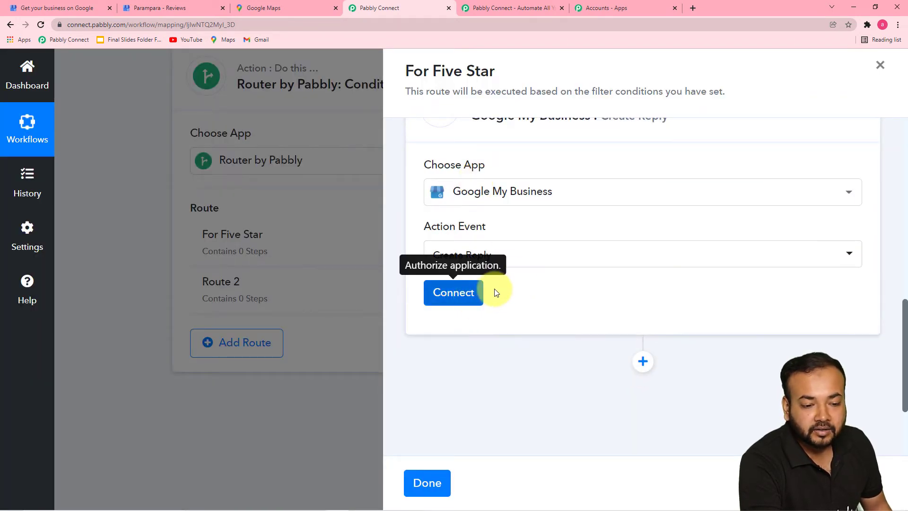
{"action": "left_click", "coordinate": [527, 260]}
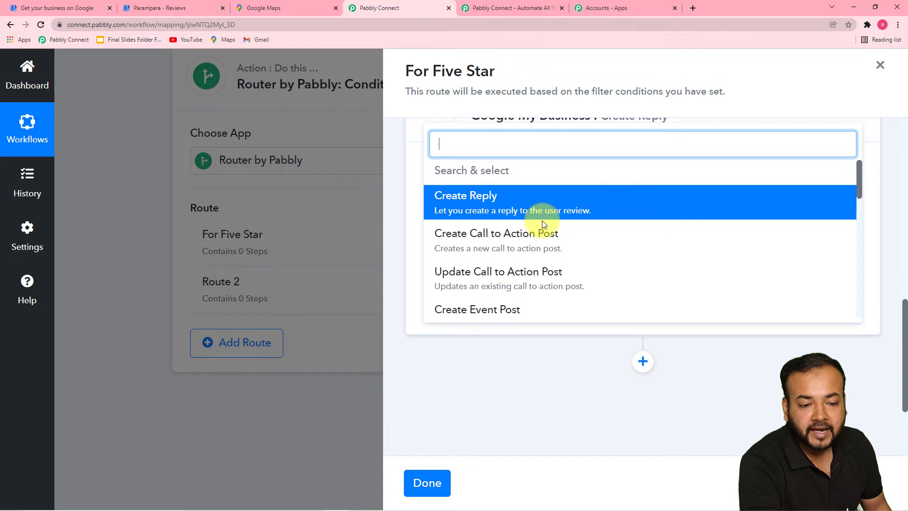
{"action": "left_click", "coordinate": [497, 202]}
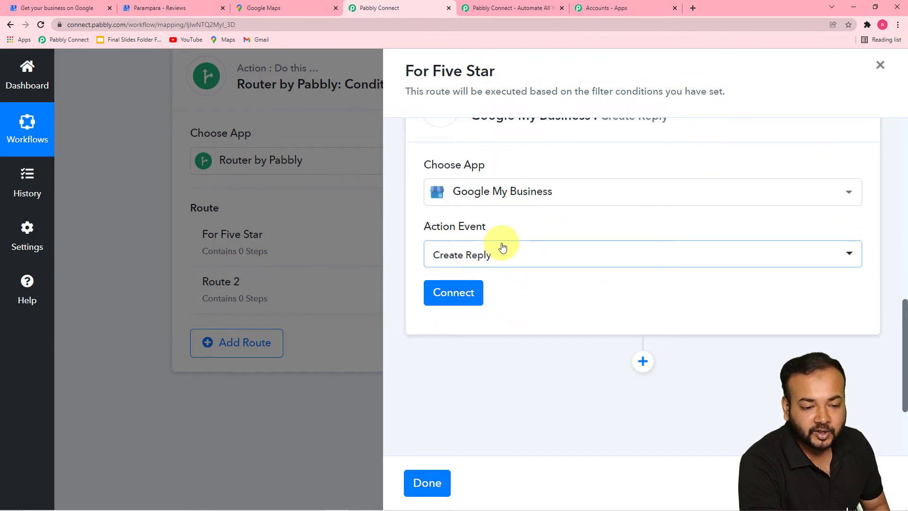
Connect the Create Reply step through a new Google My Business connection, authorizing Pabbly with the Parampara business Google account.
{"action": "left_click", "coordinate": [465, 293]}
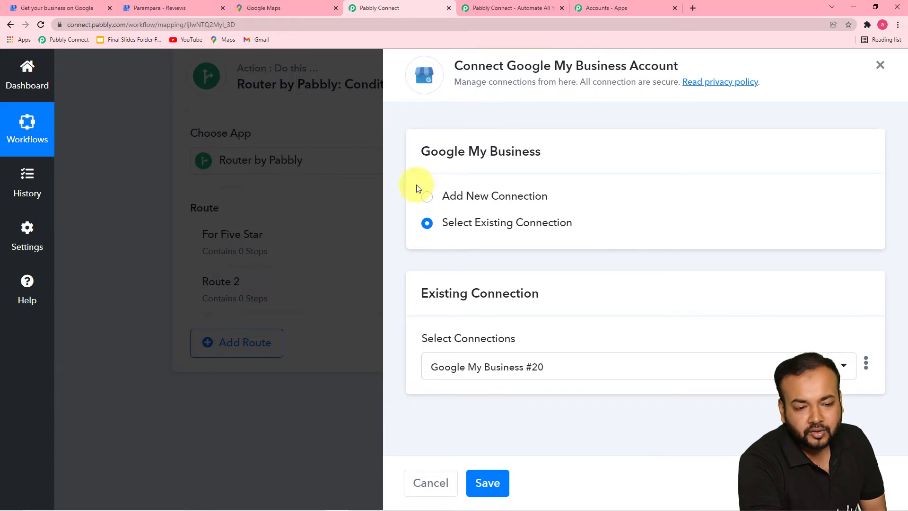
{"action": "left_click", "coordinate": [428, 198]}
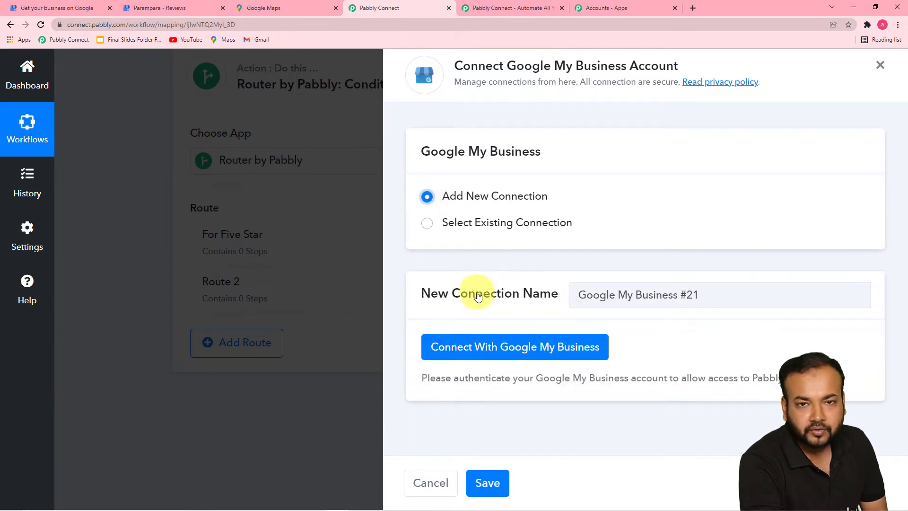
{"action": "left_click", "coordinate": [467, 347]}
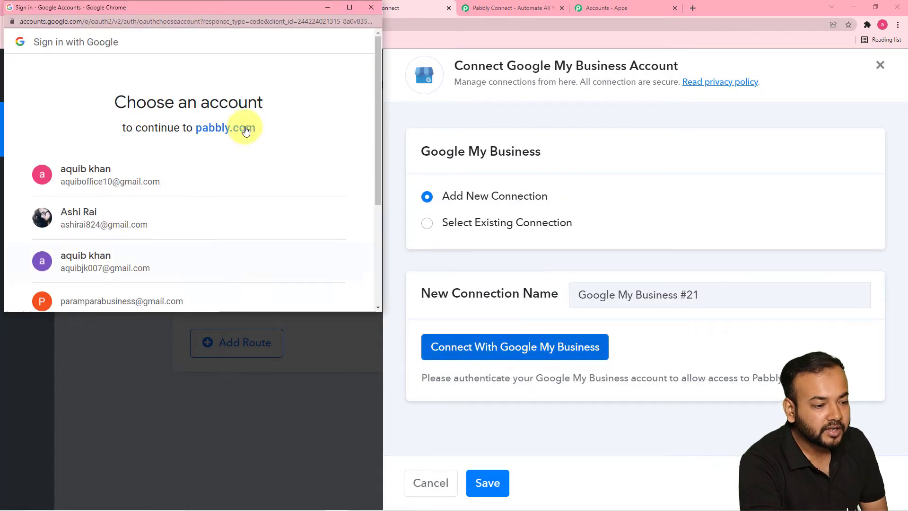
{"action": "scroll", "coordinate": [234, 123], "scroll_direction": "down", "scroll_amount": 2}
{"action": "scroll", "coordinate": [232, 110], "scroll_direction": "down", "scroll_amount": 2}
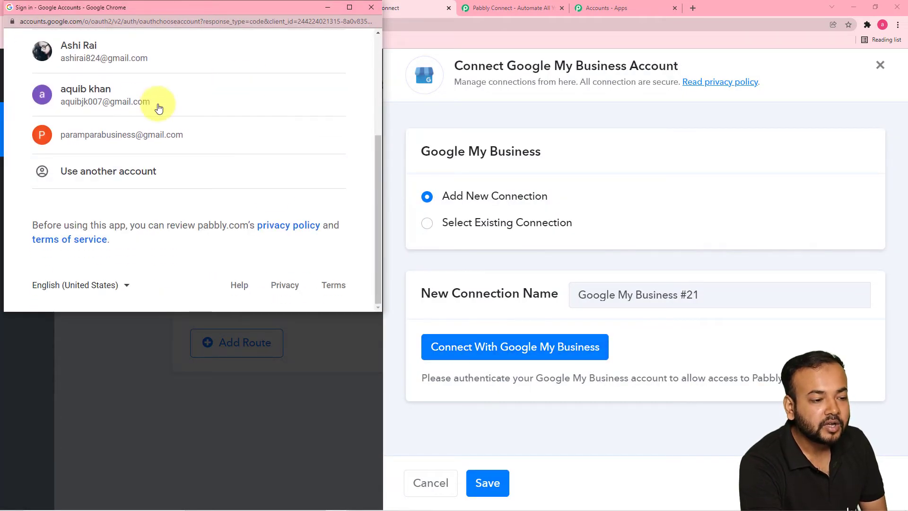
{"action": "left_click", "coordinate": [147, 137]}
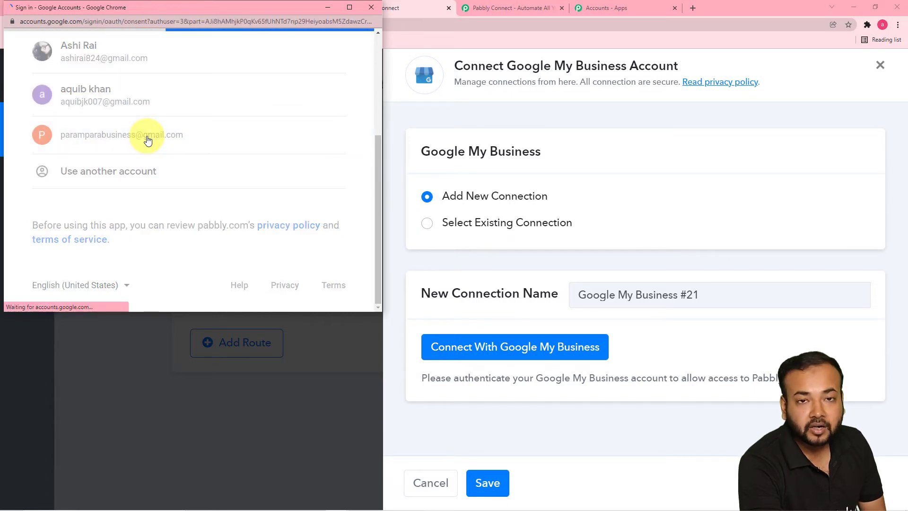
{"action": "scroll", "coordinate": [286, 174], "scroll_direction": "down", "scroll_amount": 4}
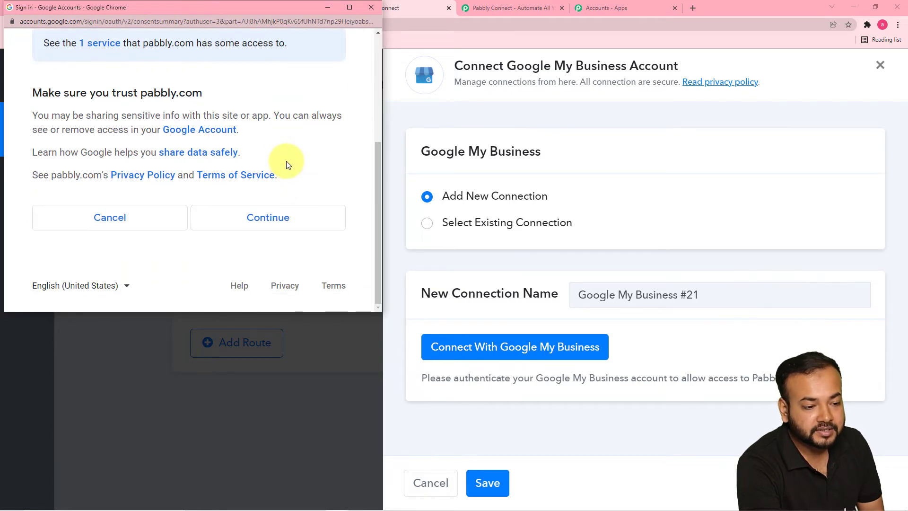
{"action": "left_click", "coordinate": [260, 225]}
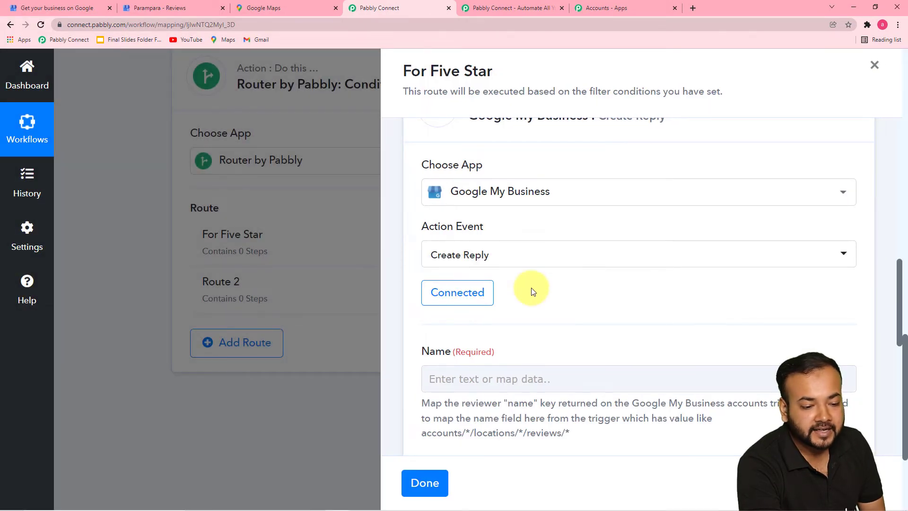
Try to save the Create Reply step without a name or reply, and close the For Five Star route.
{"action": "scroll", "coordinate": [532, 292], "scroll_direction": "down", "scroll_amount": 3}
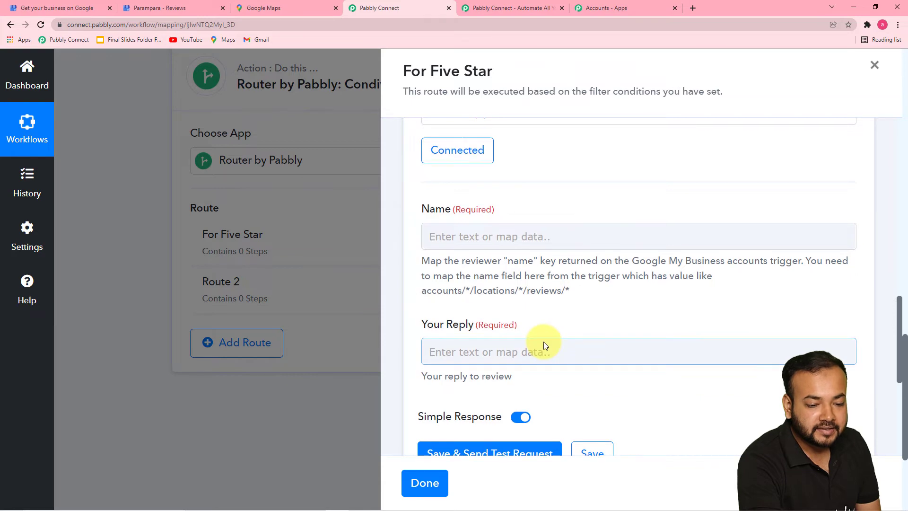
{"action": "scroll", "coordinate": [543, 342], "scroll_direction": "down", "scroll_amount": 2}
{"action": "left_click", "coordinate": [589, 357]}
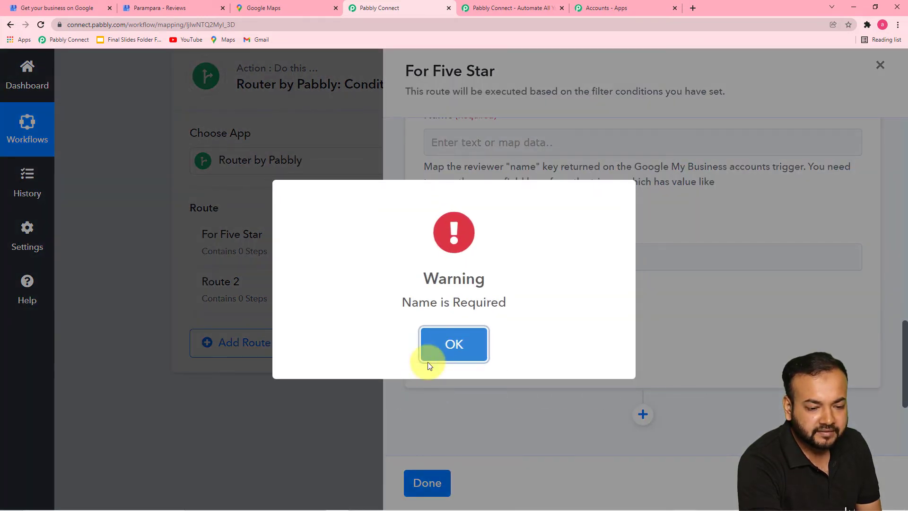
{"action": "left_click", "coordinate": [447, 352]}
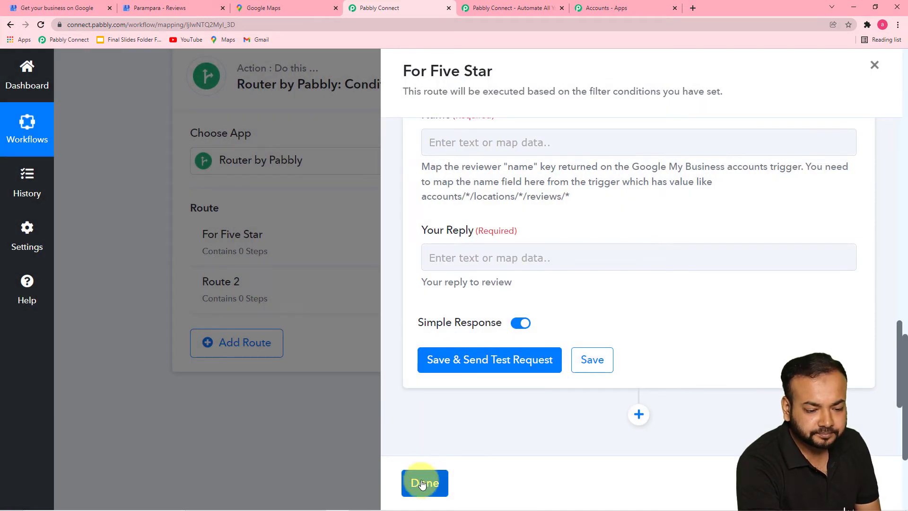
{"action": "left_click", "coordinate": [422, 478]}
Examine the Name value in the New Review trigger's received response, enlarging its value box to read it fully.
{"action": "scroll", "coordinate": [332, 312], "scroll_direction": "up", "scroll_amount": 8}
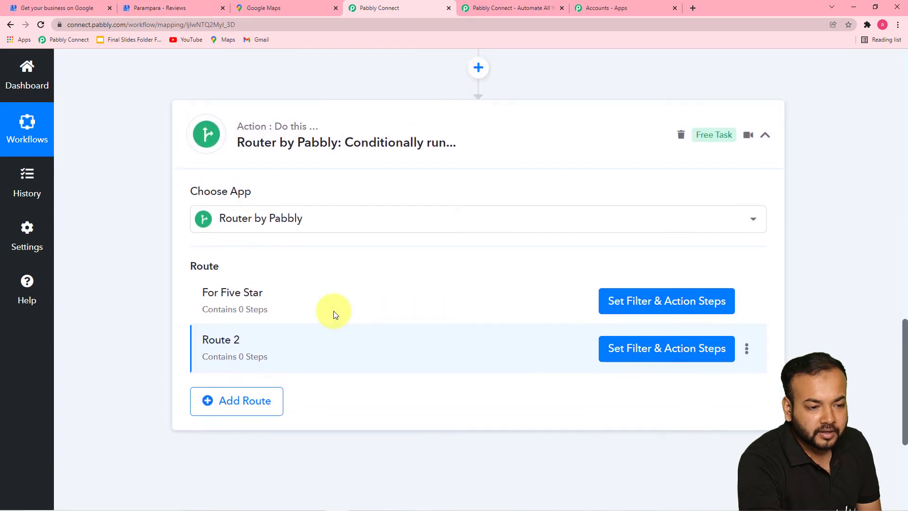
{"action": "scroll", "coordinate": [334, 310], "scroll_direction": "up", "scroll_amount": 5}
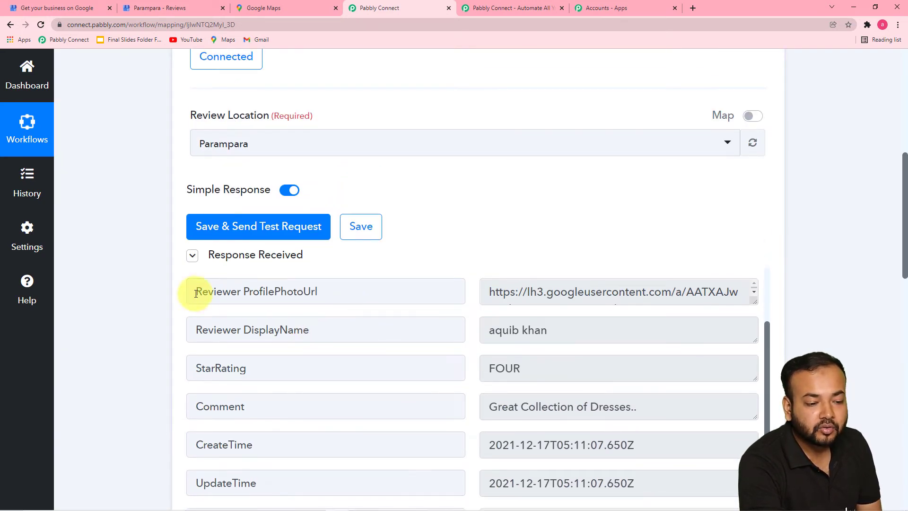
{"action": "scroll", "coordinate": [144, 288], "scroll_direction": "down", "scroll_amount": 1}
{"action": "scroll", "coordinate": [144, 288], "scroll_direction": "down", "scroll_amount": 3}
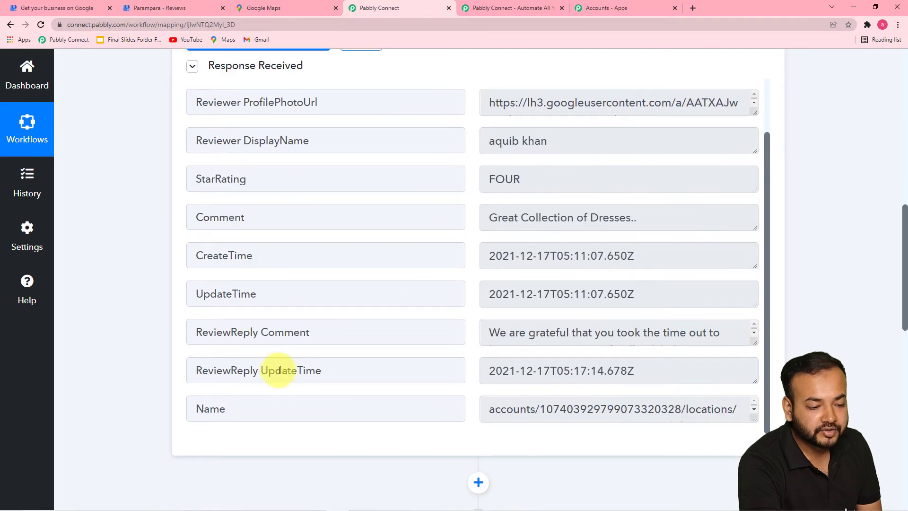
{"action": "scroll", "coordinate": [280, 370], "scroll_direction": "down", "scroll_amount": 1}
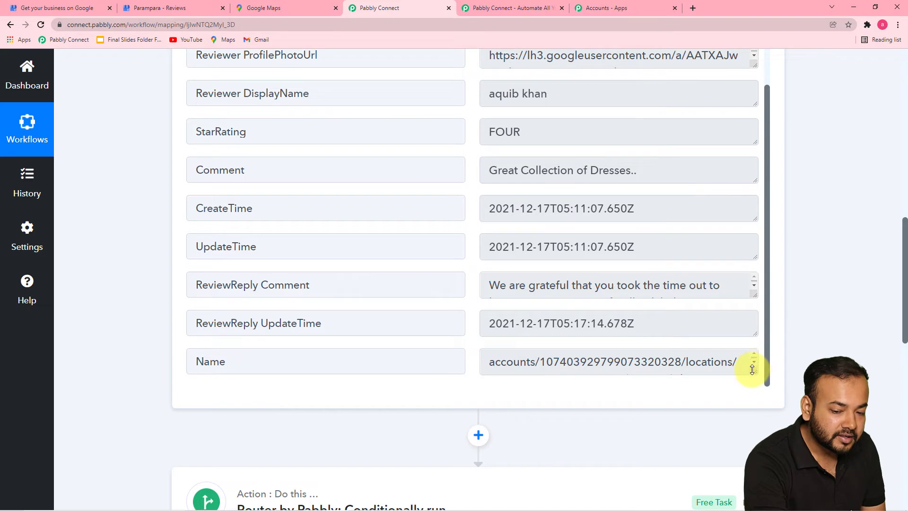
{"action": "left_click_drag", "start_coordinate": [752, 370], "coordinate": [760, 414]}
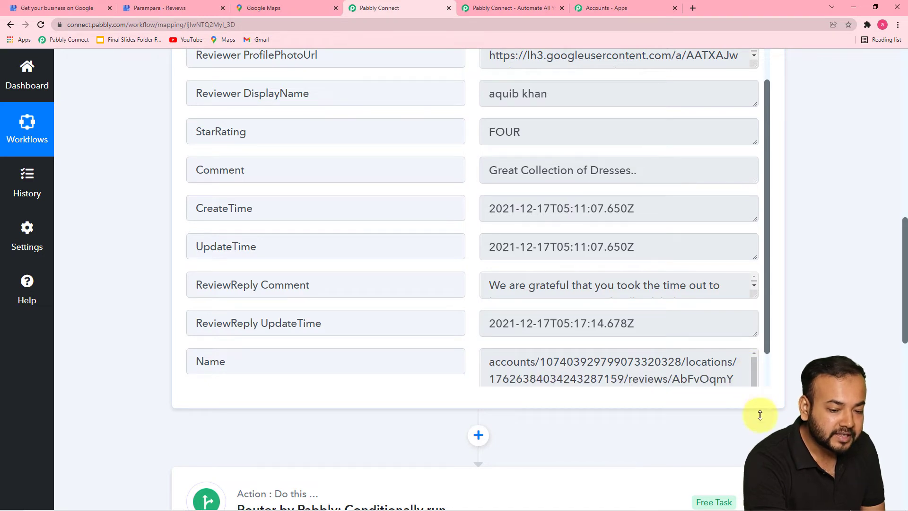
{"action": "left_click", "coordinate": [523, 366]}
{"action": "scroll", "coordinate": [541, 348], "scroll_direction": "down", "scroll_amount": 2}
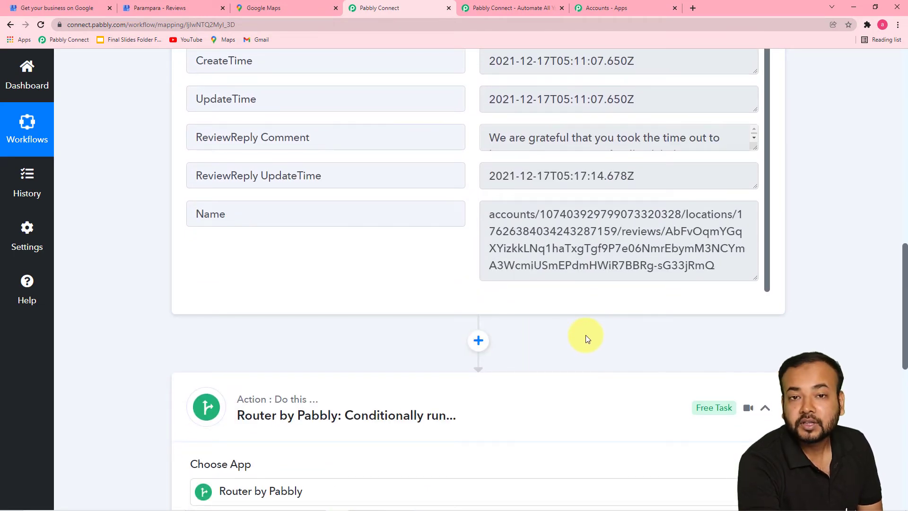
Reopen the For Five Star route's steps and add a Google My Business action step after the filter.
{"action": "scroll", "coordinate": [585, 335], "scroll_direction": "down", "scroll_amount": 1}
{"action": "scroll", "coordinate": [585, 334], "scroll_direction": "down", "scroll_amount": 3}
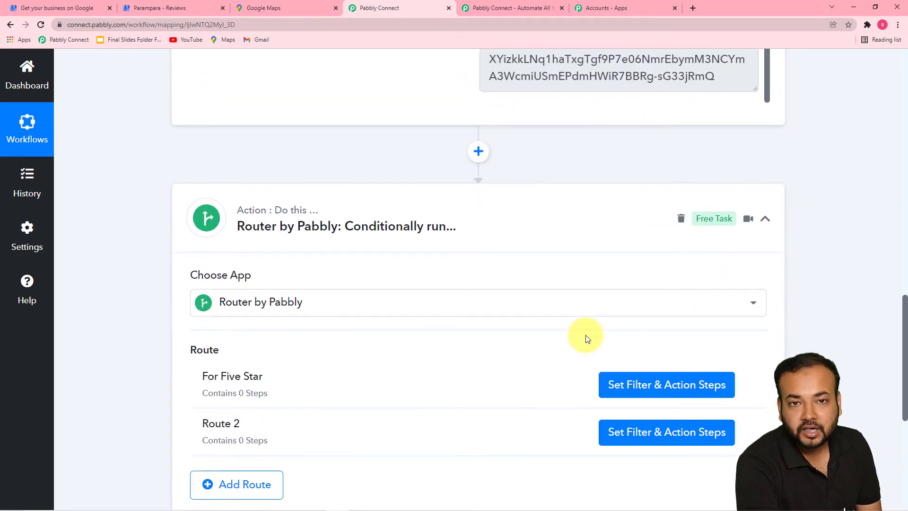
{"action": "scroll", "coordinate": [586, 334], "scroll_direction": "down", "scroll_amount": 3}
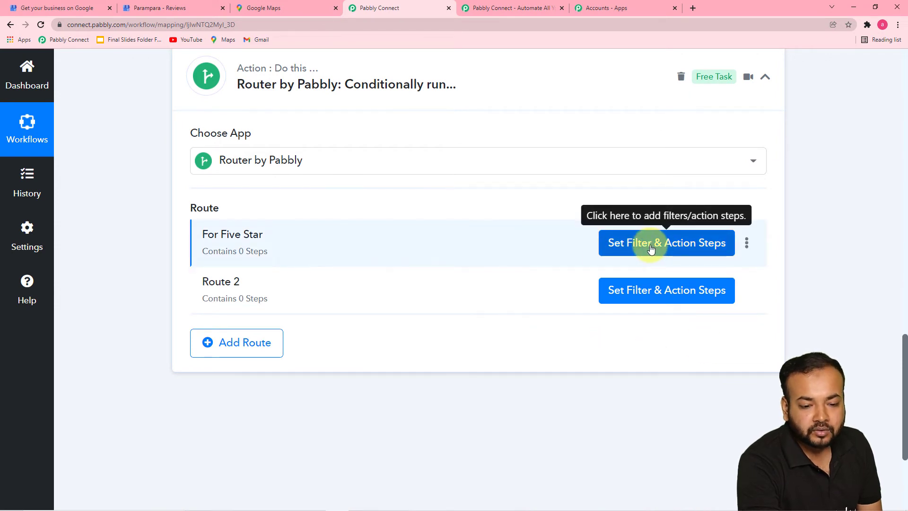
{"action": "left_click", "coordinate": [621, 248]}
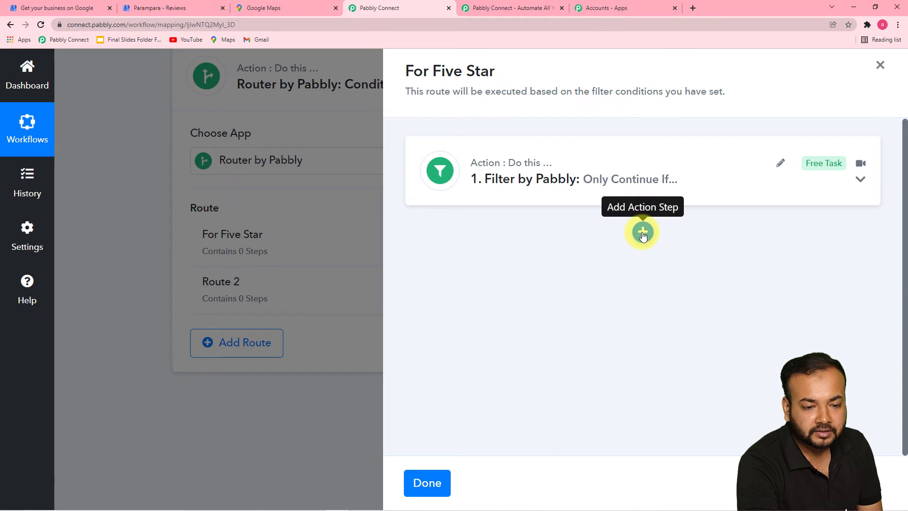
{"action": "left_click", "coordinate": [642, 231]}
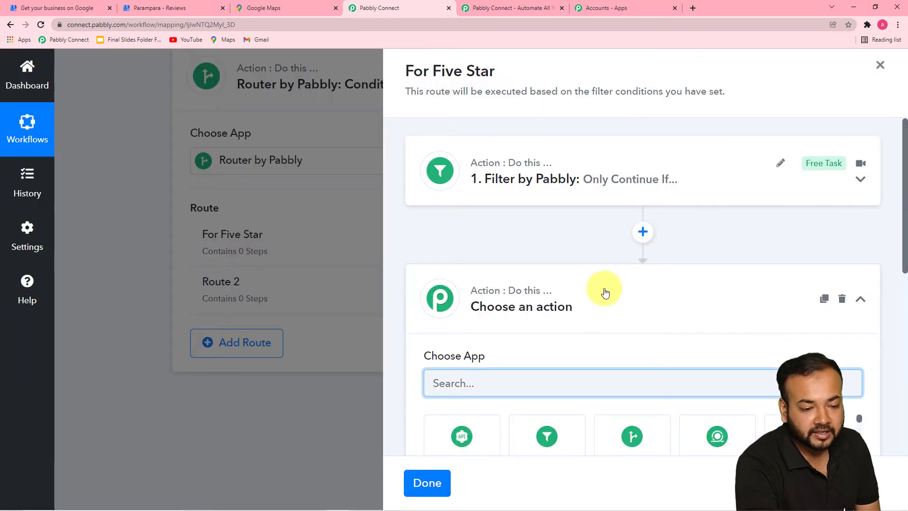
{"action": "scroll", "coordinate": [567, 280], "scroll_direction": "down", "scroll_amount": 5}
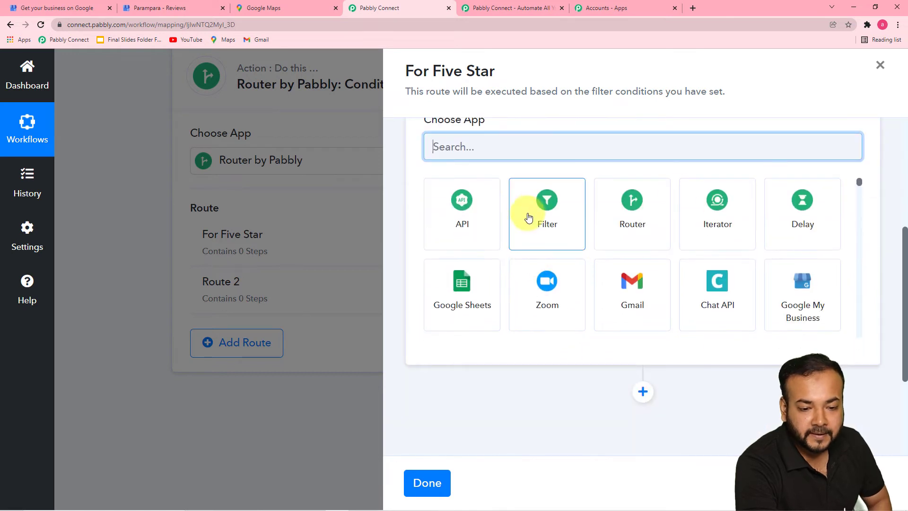
{"action": "type", "text": "goo"}
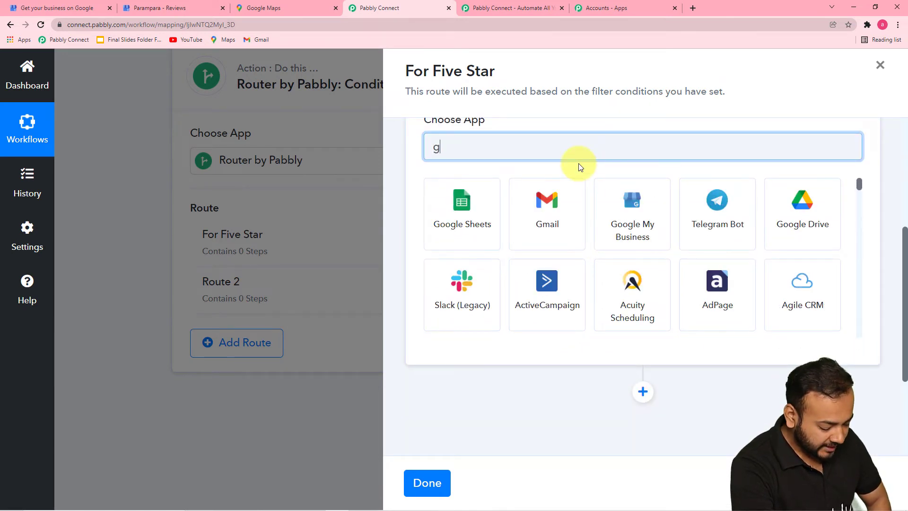
{"action": "left_click", "coordinate": [561, 224]}
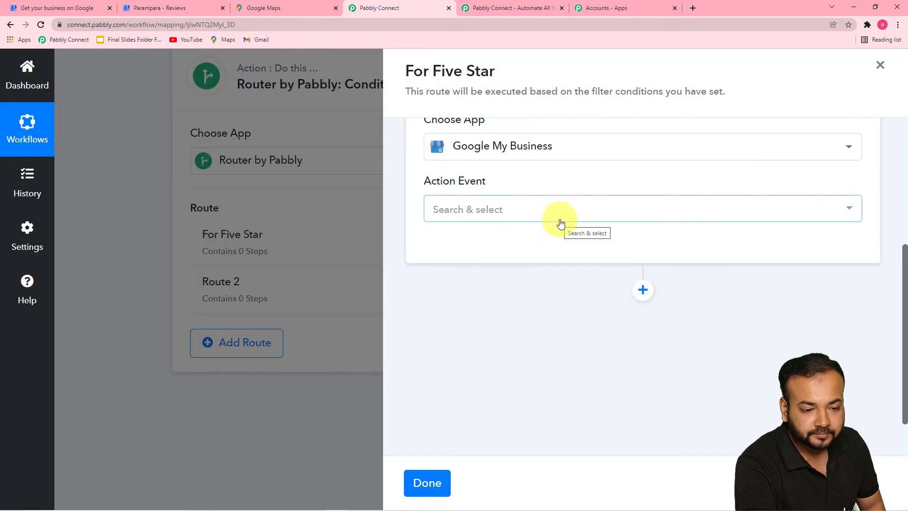
Set the action event to Create Reply and connect it with the existing connection Google My Business #21.
{"action": "left_click", "coordinate": [560, 219]}
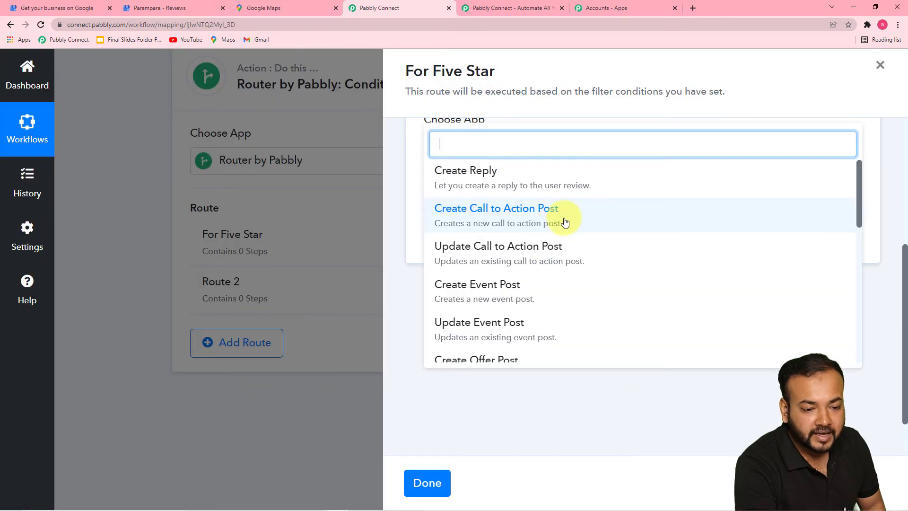
{"action": "left_click", "coordinate": [498, 179]}
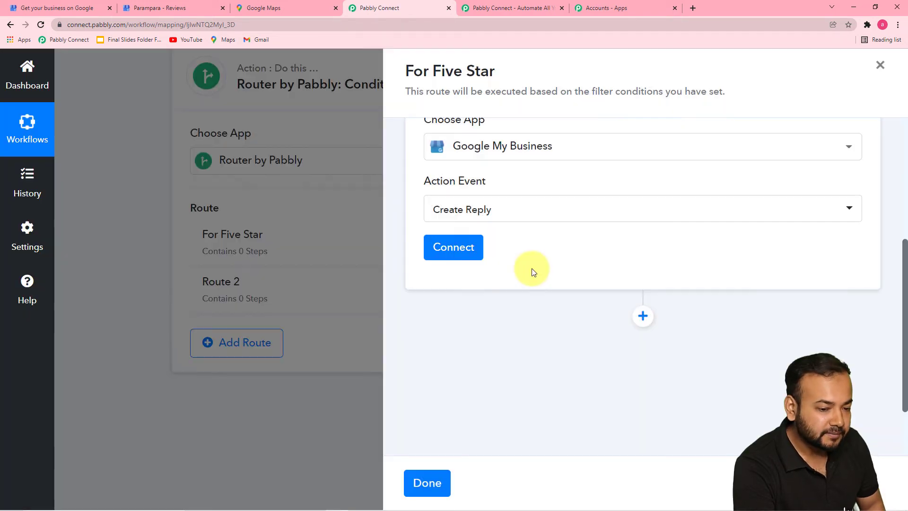
{"action": "left_click", "coordinate": [470, 249]}
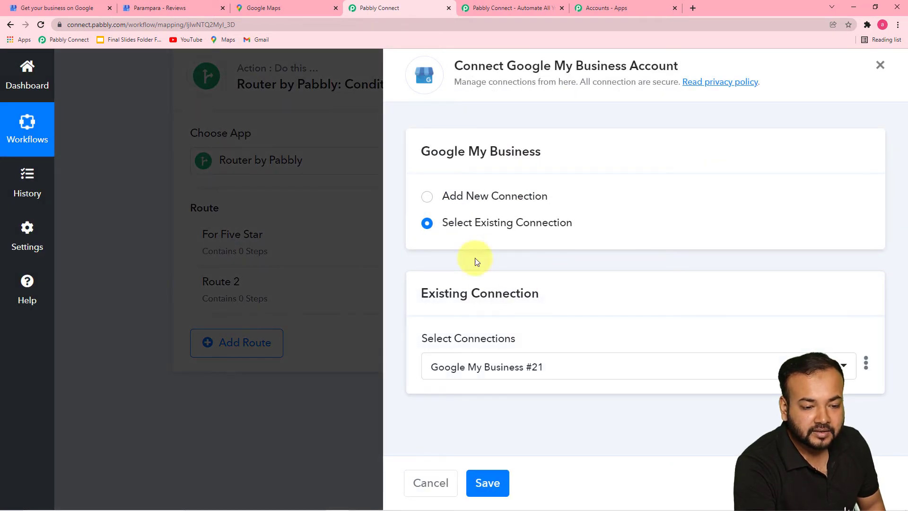
{"action": "left_click", "coordinate": [489, 483]}
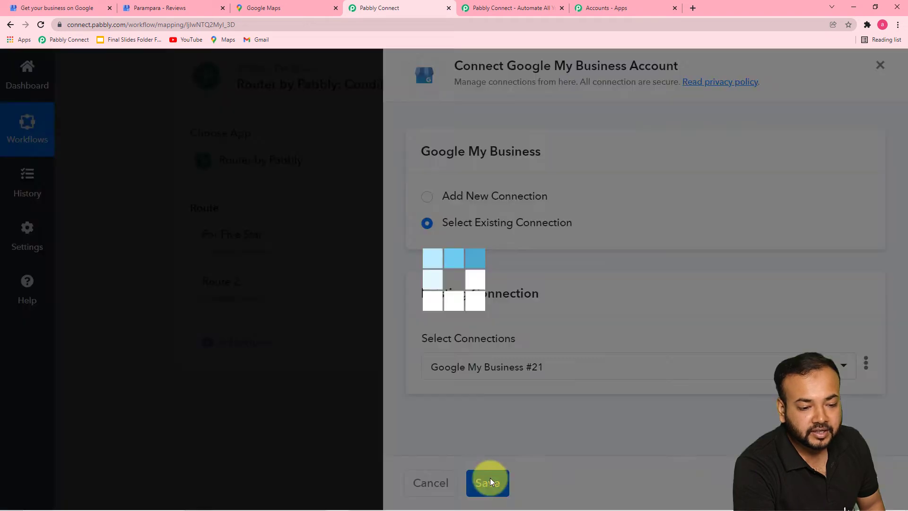
Map the reply step's Name field to the Name value from the Google My Business New Review trigger.
{"action": "scroll", "coordinate": [543, 290], "scroll_direction": "down", "scroll_amount": 1}
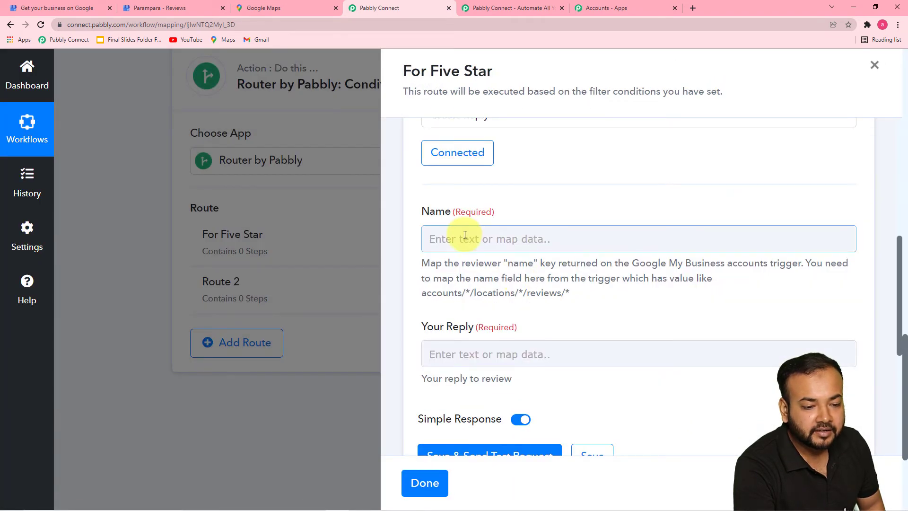
{"action": "left_click", "coordinate": [466, 235]}
{"action": "scroll", "coordinate": [464, 237], "scroll_direction": "down", "scroll_amount": 4}
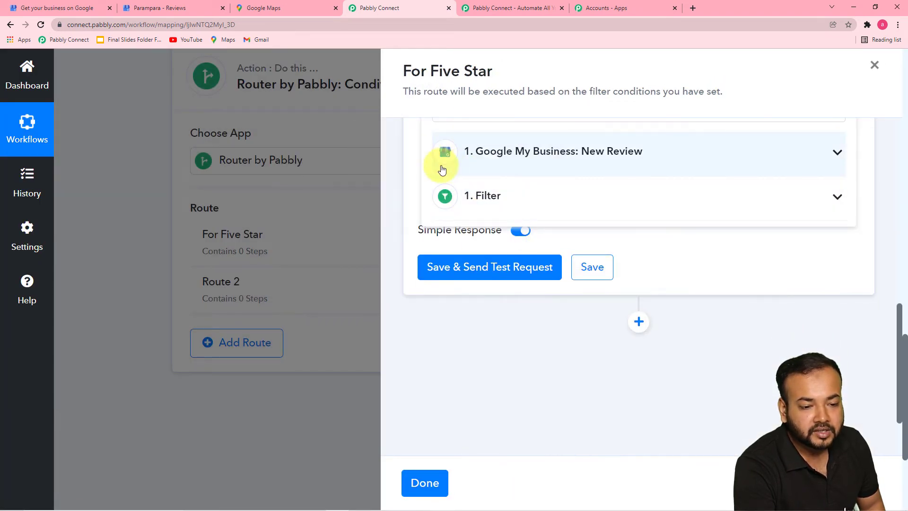
{"action": "left_click", "coordinate": [605, 163]}
{"action": "scroll", "coordinate": [597, 234], "scroll_direction": "down", "scroll_amount": 3}
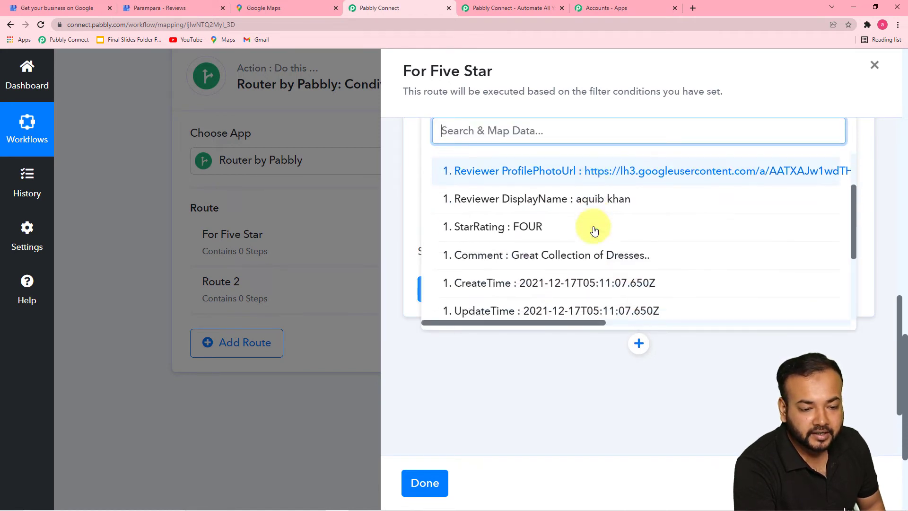
{"action": "scroll", "coordinate": [594, 230], "scroll_direction": "down", "scroll_amount": 1}
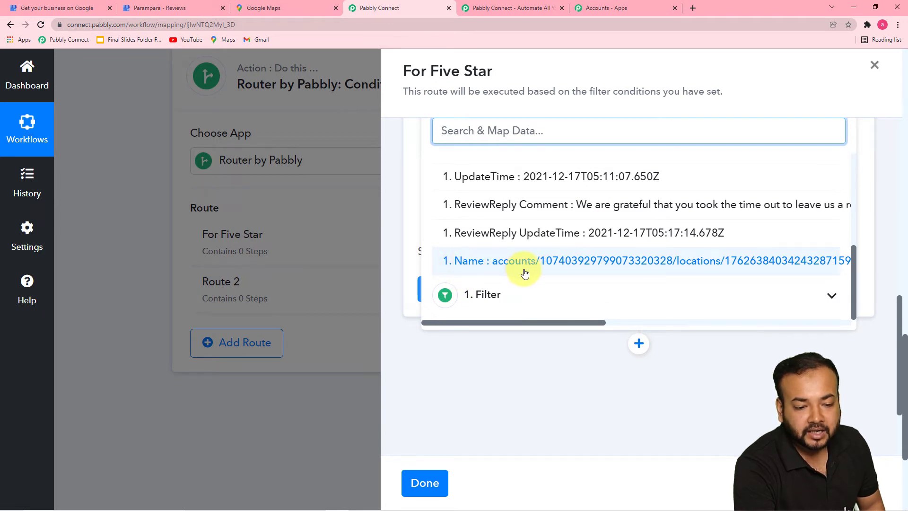
{"action": "left_click", "coordinate": [608, 264]}
{"action": "left_click", "coordinate": [668, 236]}
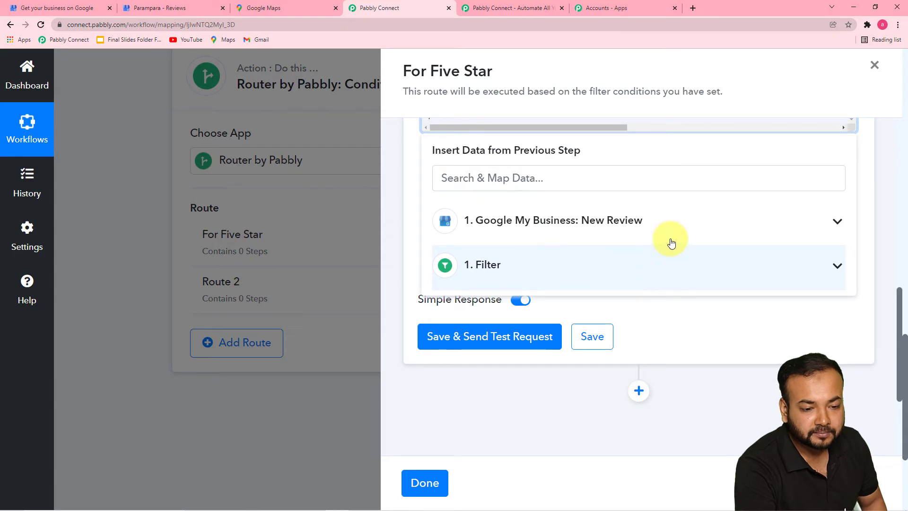
{"action": "left_click", "coordinate": [683, 324]}
Enter "Dear" and, on a new line, "Thanks for leaving our business a 5-star rating. It is truly appreciated!" as the reply.
{"action": "scroll", "coordinate": [686, 315], "scroll_direction": "up", "scroll_amount": 1}
{"action": "scroll", "coordinate": [478, 174], "scroll_direction": "down", "scroll_amount": 2}
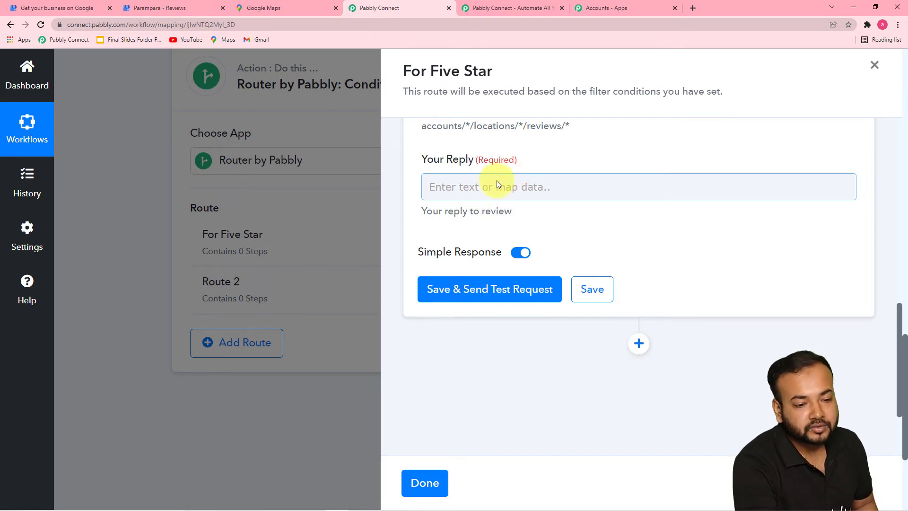
{"action": "left_click", "coordinate": [465, 191]}
{"action": "type", "text": "Dear Thanks for leaving our business a 5-star rating. It is truly appreciated!"}
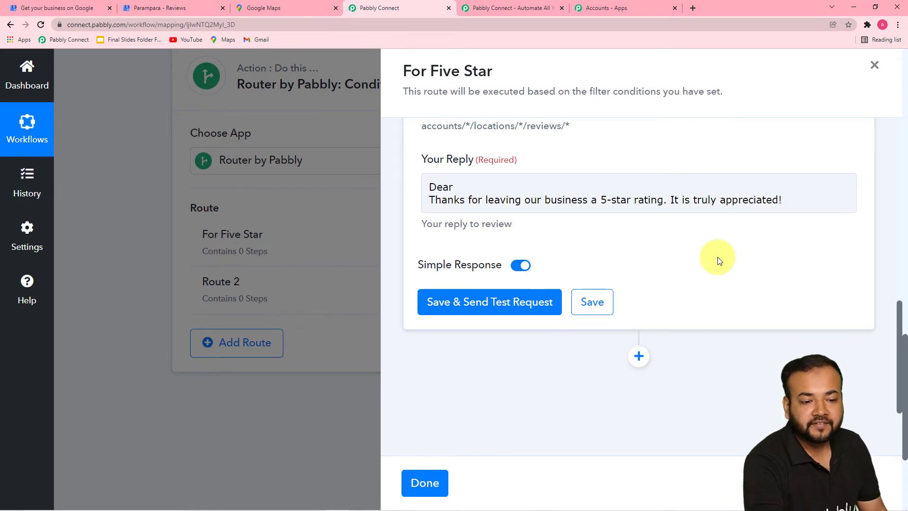
{"action": "left_click", "coordinate": [502, 183]}
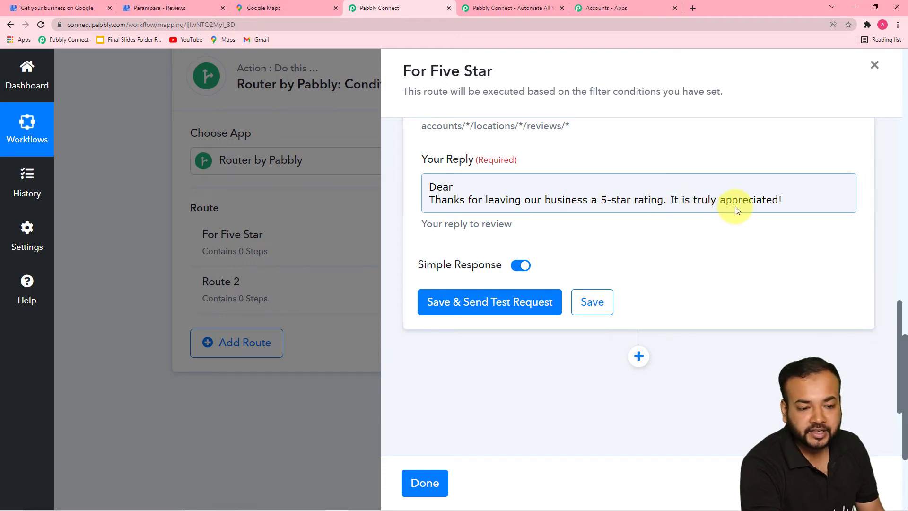
Insert the trigger's Reviewer DisplayName after "Dear" in the five-star reply, followed by a comma.
{"action": "left_click", "coordinate": [466, 185]}
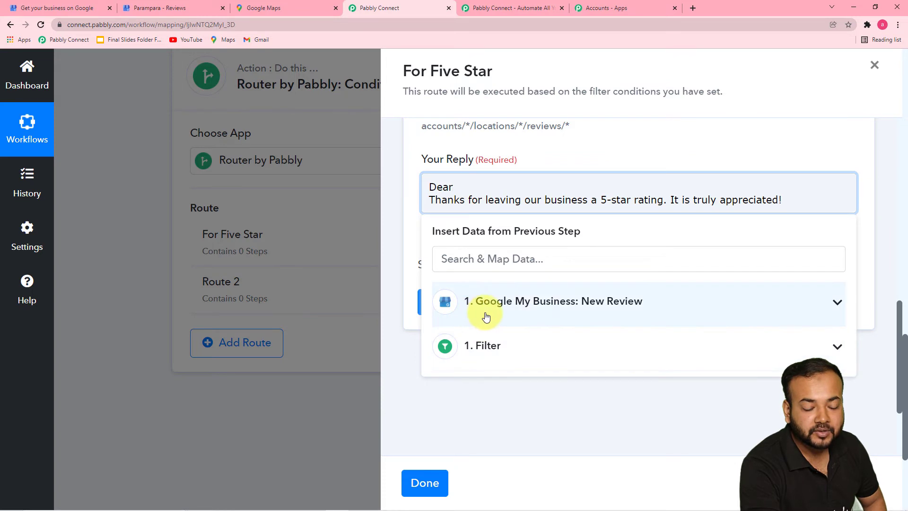
{"action": "left_click", "coordinate": [536, 315]}
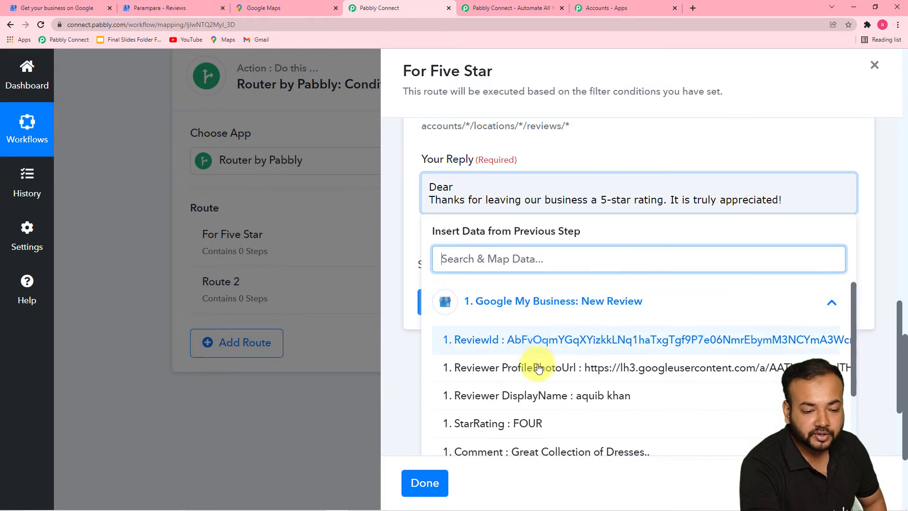
{"action": "left_click", "coordinate": [524, 397]}
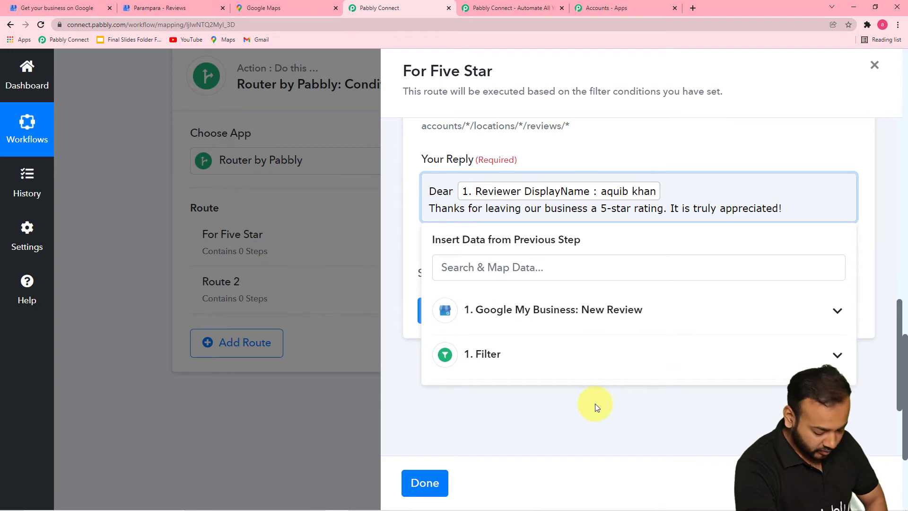
{"action": "left_click", "coordinate": [594, 419]}
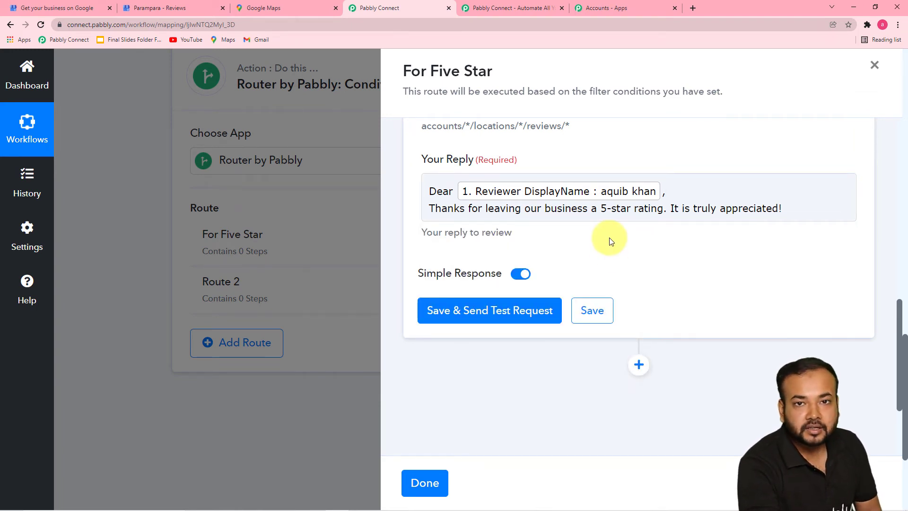
{"action": "left_click", "coordinate": [489, 199]}
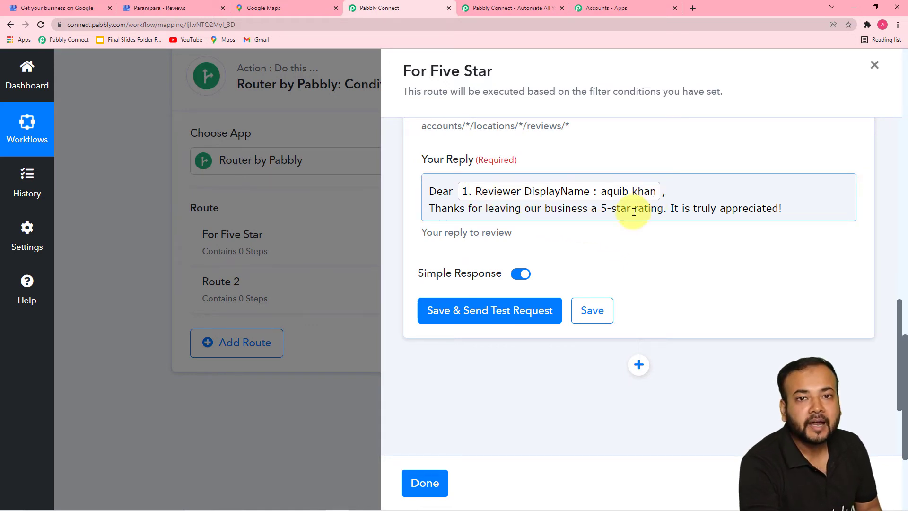
{"action": "left_click", "coordinate": [602, 257]}
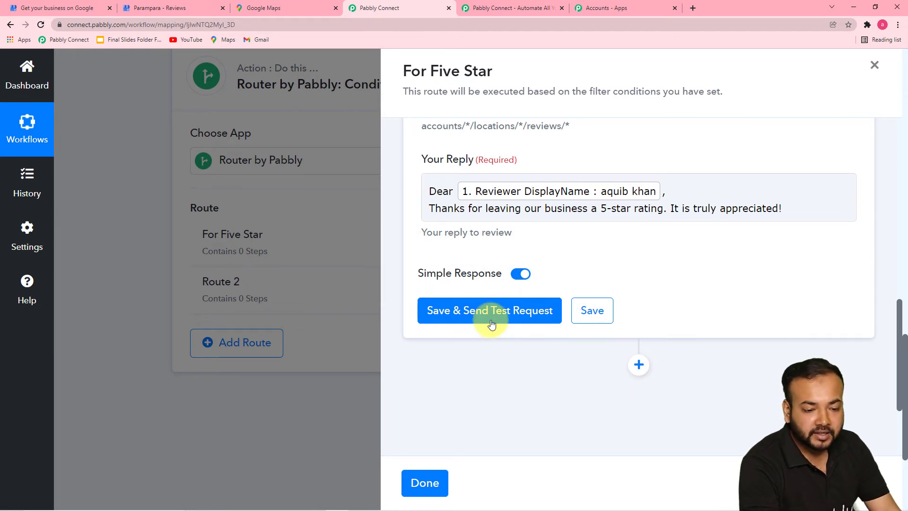
Save the five-star Create Reply action without sending a test request and finish editing the route.
{"action": "scroll", "coordinate": [633, 265], "scroll_direction": "up", "scroll_amount": 2}
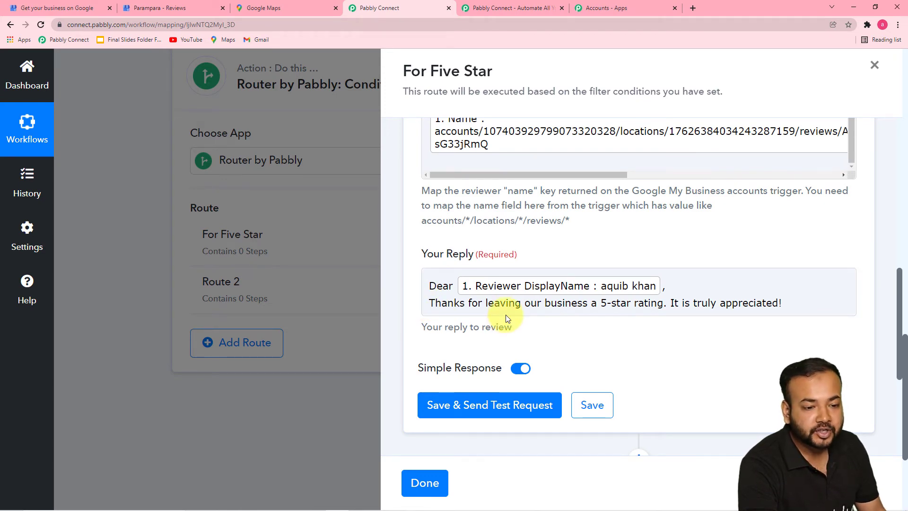
{"action": "scroll", "coordinate": [506, 272], "scroll_direction": "up", "scroll_amount": 5}
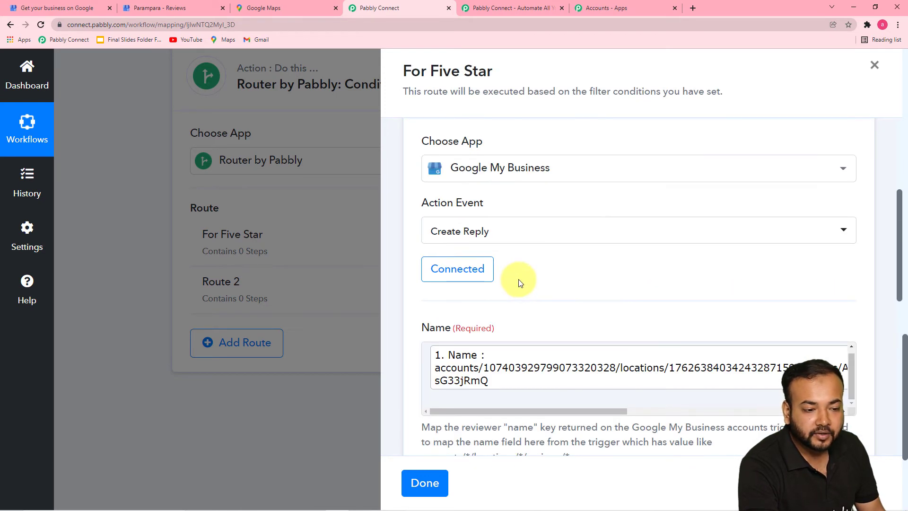
{"action": "scroll", "coordinate": [520, 278], "scroll_direction": "down", "scroll_amount": 3}
{"action": "scroll", "coordinate": [523, 277], "scroll_direction": "down", "scroll_amount": 2}
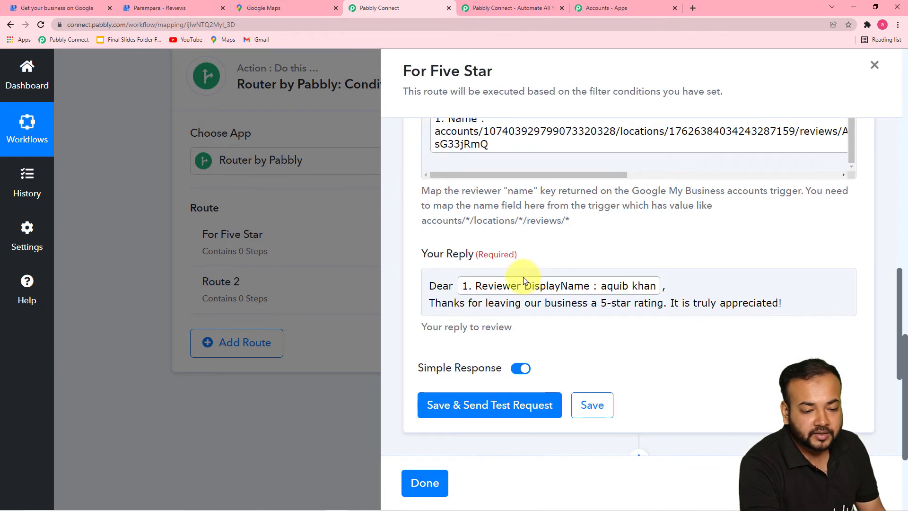
{"action": "left_click", "coordinate": [593, 405]}
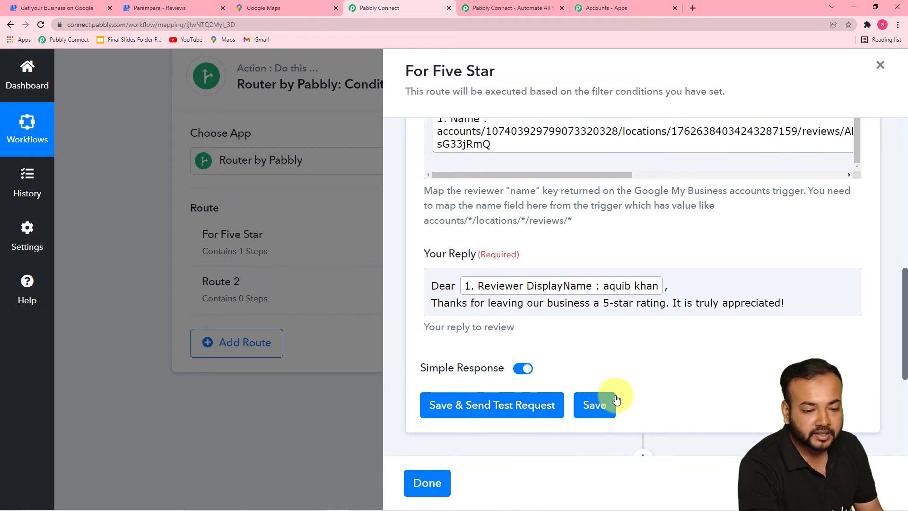
{"action": "scroll", "coordinate": [401, 414], "scroll_direction": "down", "scroll_amount": 1}
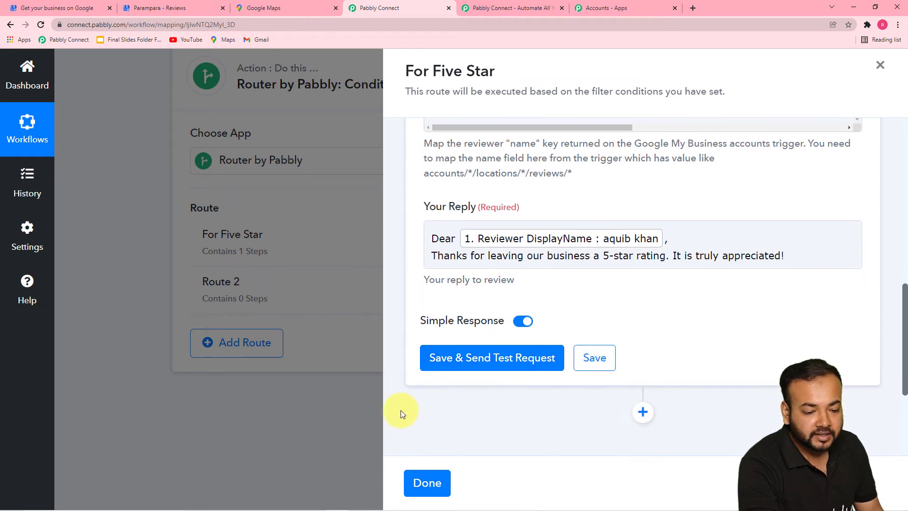
{"action": "left_click", "coordinate": [426, 482]}
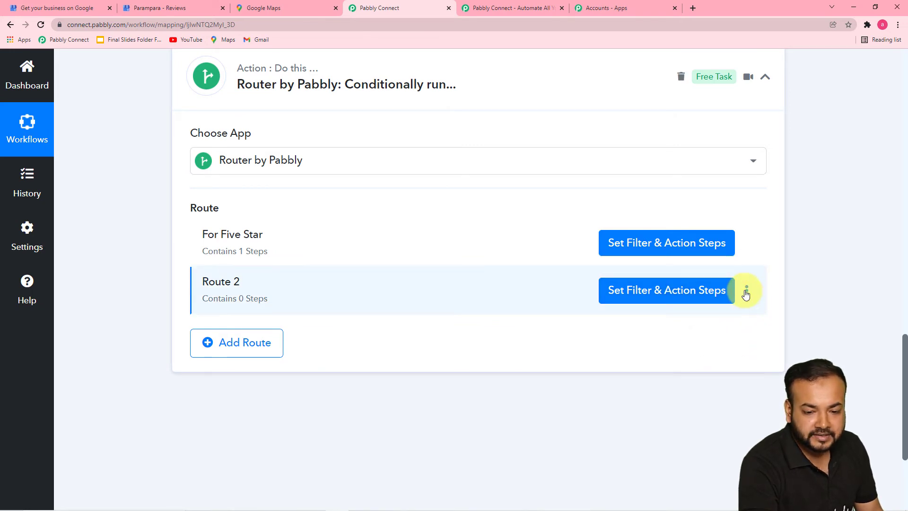
Delete the empty Route 2 from the router and confirm the deletion.
{"action": "left_click", "coordinate": [746, 292]}
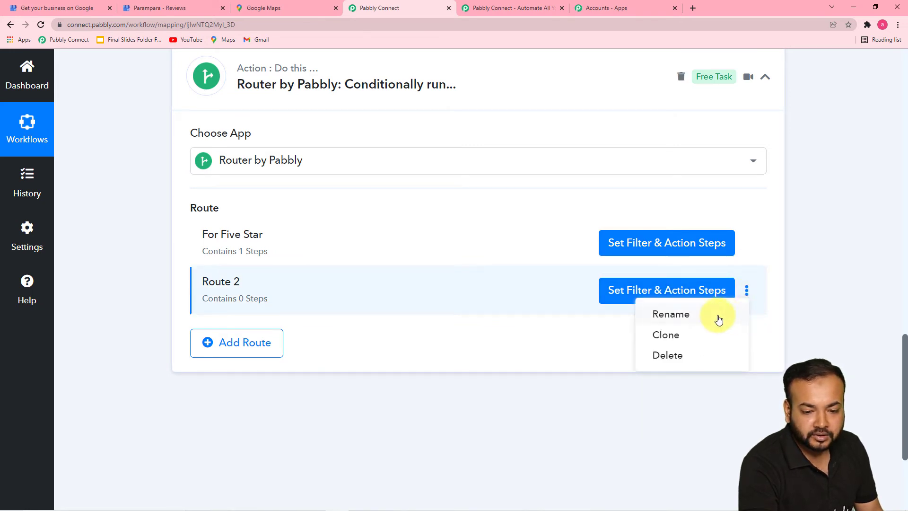
{"action": "left_click", "coordinate": [682, 356]}
{"action": "left_click", "coordinate": [457, 341]}
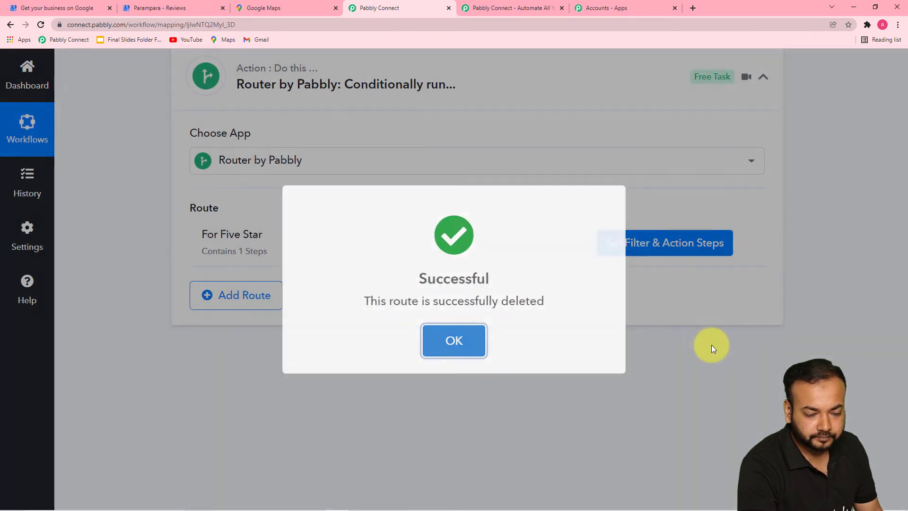
{"action": "left_click", "coordinate": [711, 345]}
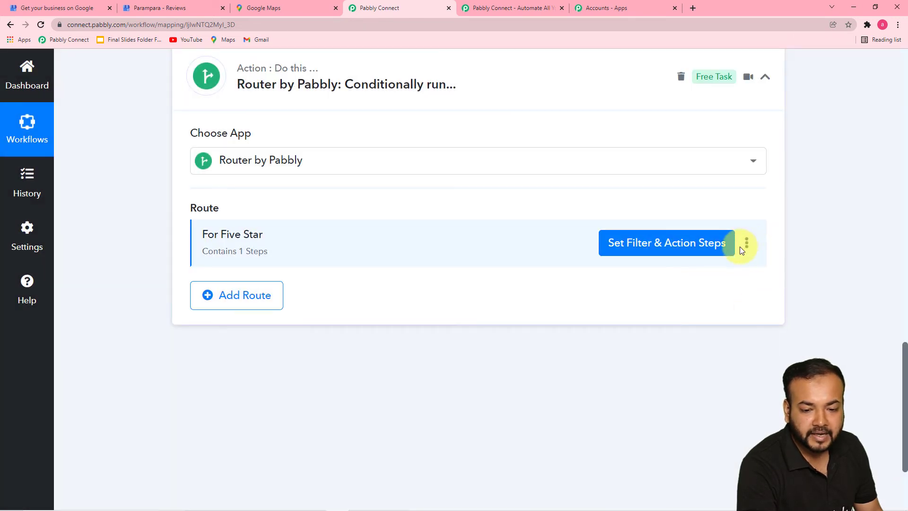
Clone the For Five Star route, including its filter and reply action.
{"action": "left_click", "coordinate": [747, 244]}
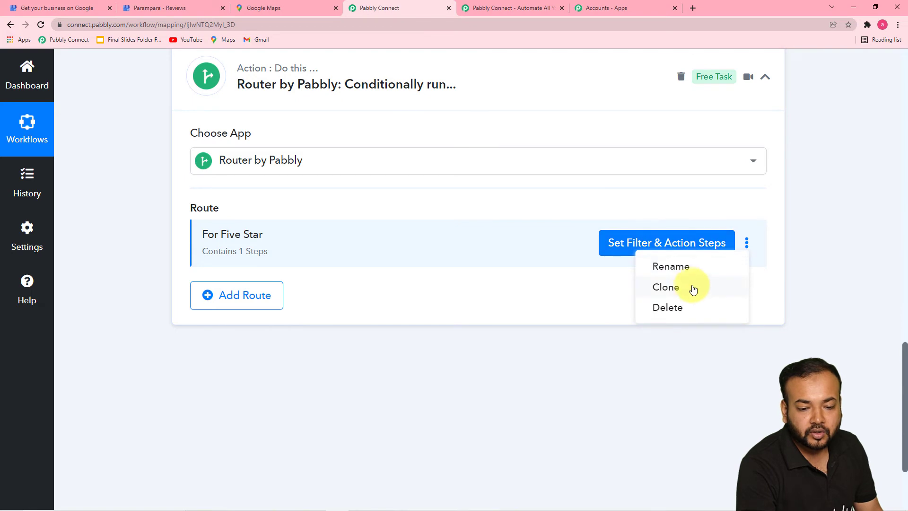
{"action": "left_click", "coordinate": [670, 292]}
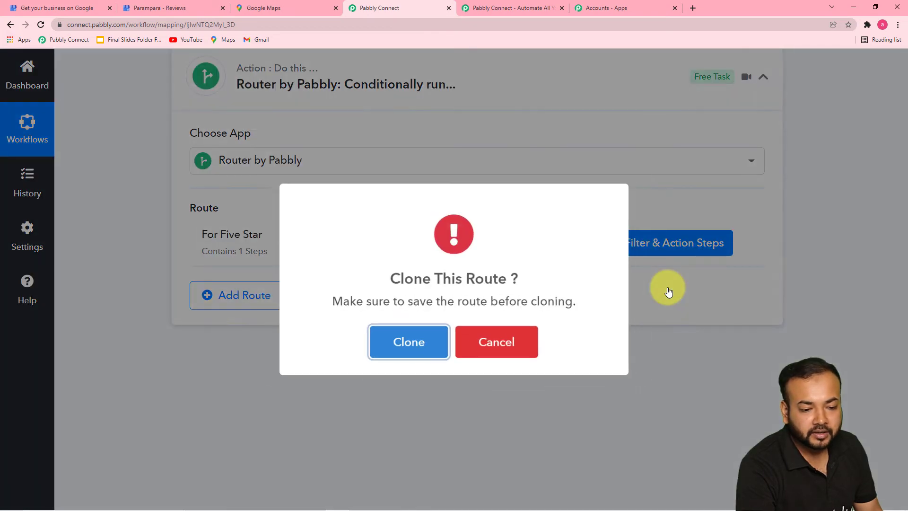
{"action": "left_click", "coordinate": [412, 340]}
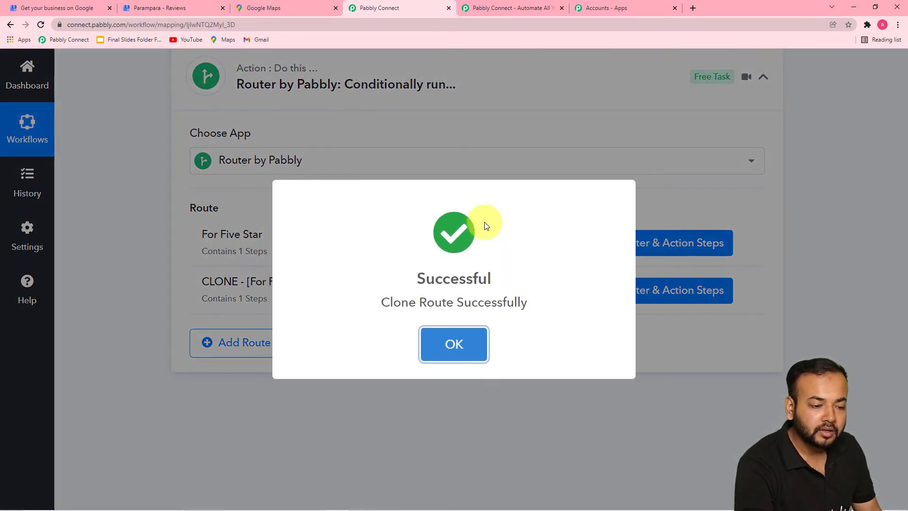
{"action": "left_click", "coordinate": [463, 337]}
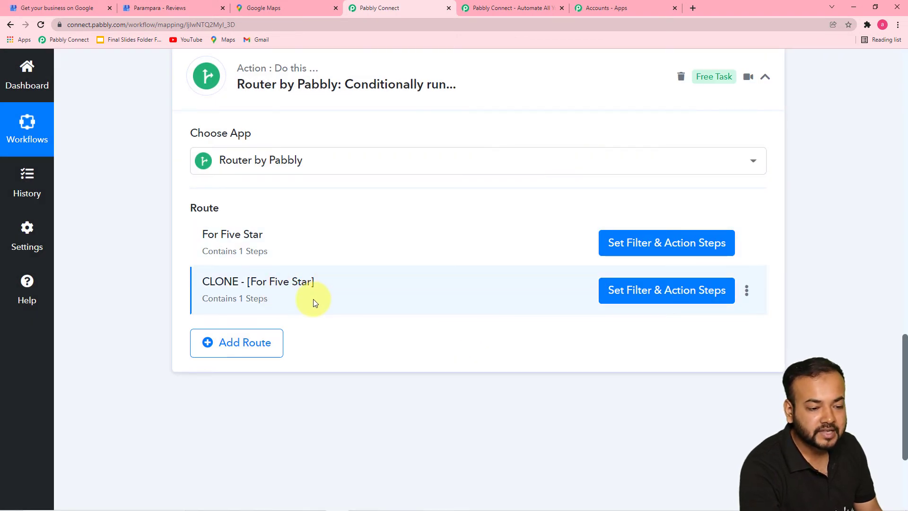
Rename the cloned route to "For Four Stars".
{"action": "left_click", "coordinate": [747, 289]}
{"action": "left_click", "coordinate": [670, 314]}
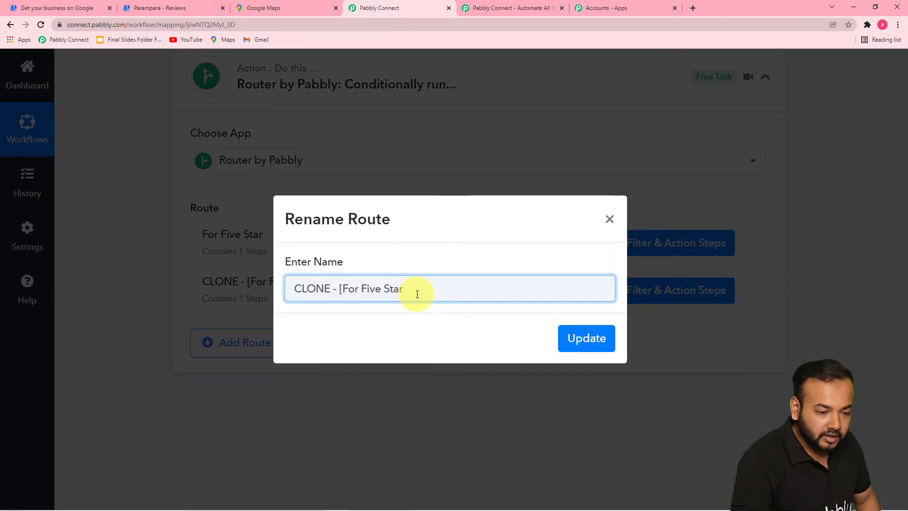
{"action": "key", "text": "BackSpace"}
{"action": "key", "text": "BackSpace"}
{"action": "key", "text": "BackSpace"}
{"action": "key", "text": "BackSpace"}
{"action": "key", "text": "BackSpace"}
{"action": "key", "text": "BackSpace"}
{"action": "key", "text": "BackSpace"}
{"action": "key", "text": "BackSpace"}
{"action": "key", "text": "BackSpace"}
{"action": "key", "text": "BackSpace"}
{"action": "key", "text": "BackSpace"}
{"action": "key", "text": "BackSpace"}
{"action": "key", "text": "BackSpace"}
{"action": "key", "text": "BackSpace"}
{"action": "key", "text": "BackSpace"}
{"action": "key", "text": "BackSpace"}
{"action": "key", "text": "BackSpace"}
{"action": "key", "text": "BackSpace"}
{"action": "type", "text": "For Four Sta"}
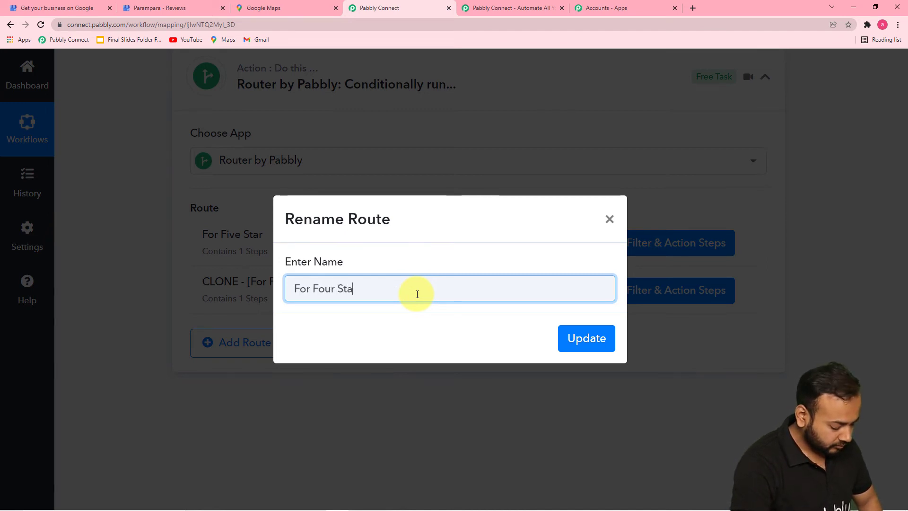
{"action": "type", "text": "rs"}
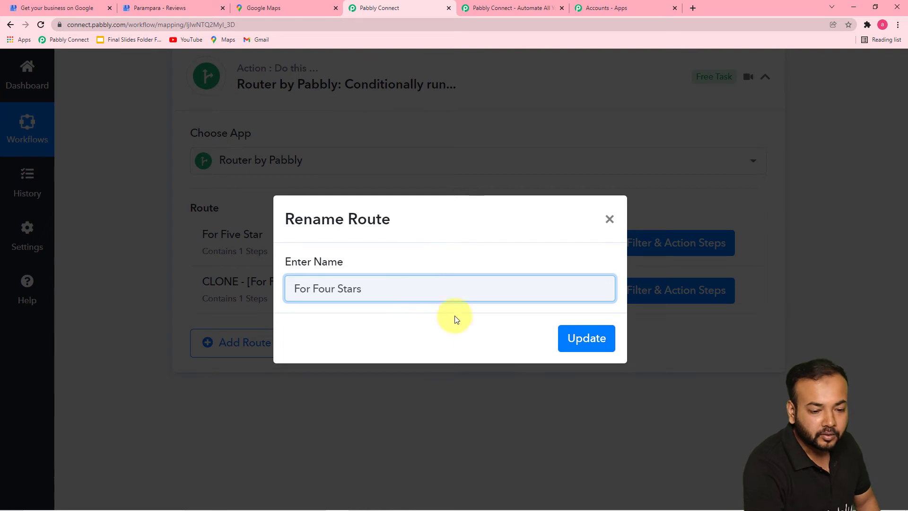
{"action": "left_click", "coordinate": [584, 342]}
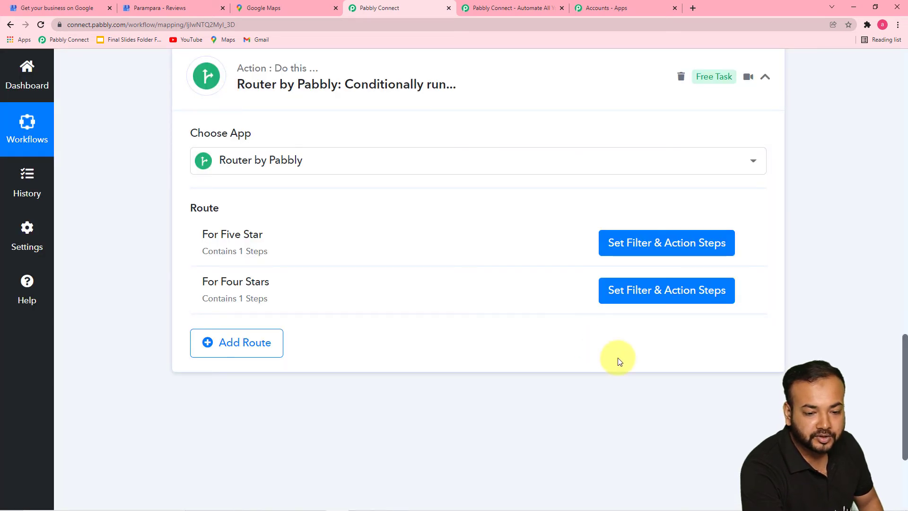
Set the For Four Stars route's StarRating filter value to FOUR, then save and test the filter.
{"action": "left_click", "coordinate": [642, 295]}
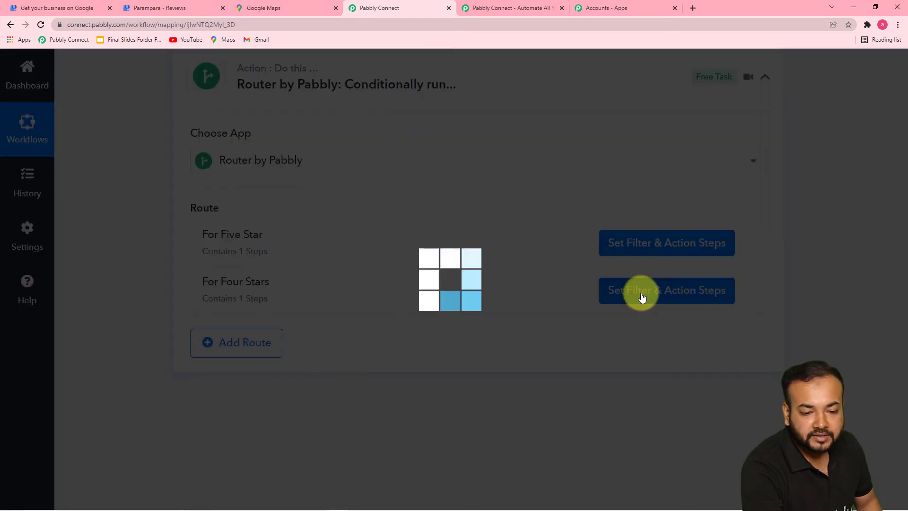
{"action": "scroll", "coordinate": [647, 316], "scroll_direction": "up", "scroll_amount": 2}
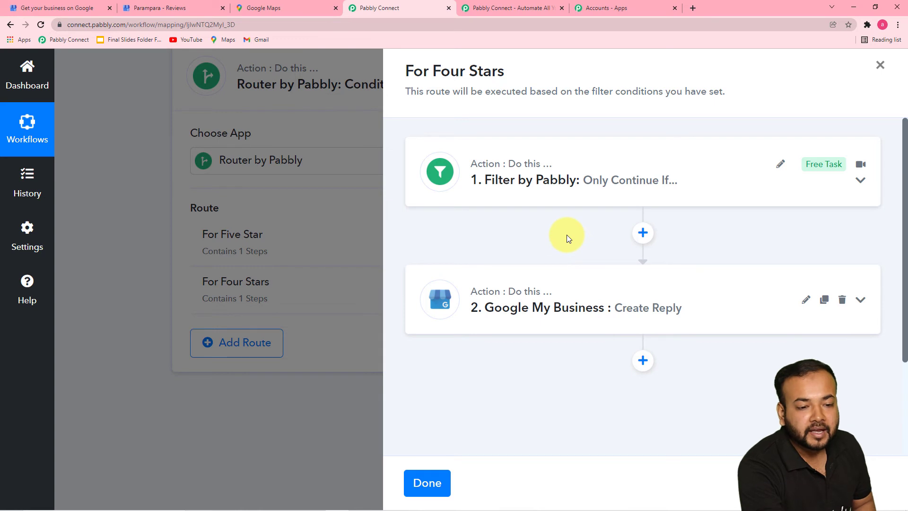
{"action": "left_click", "coordinate": [544, 194]}
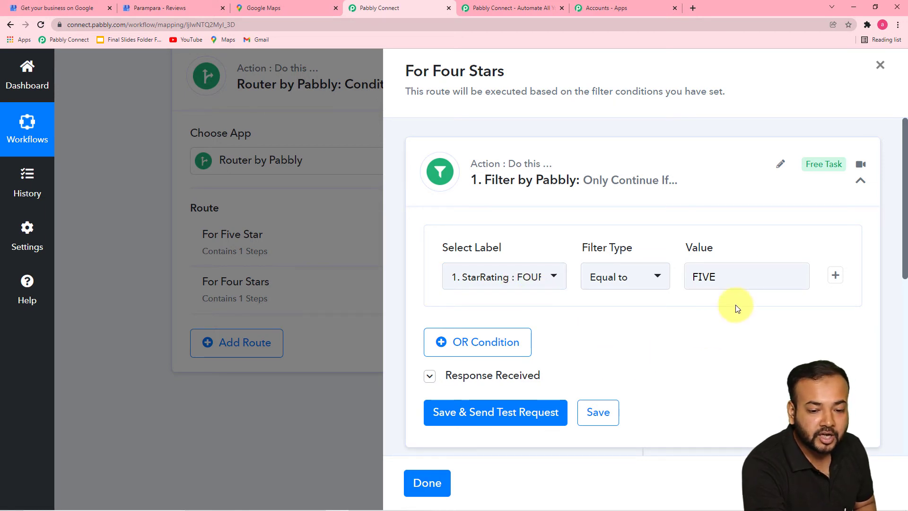
{"action": "left_click", "coordinate": [731, 276]}
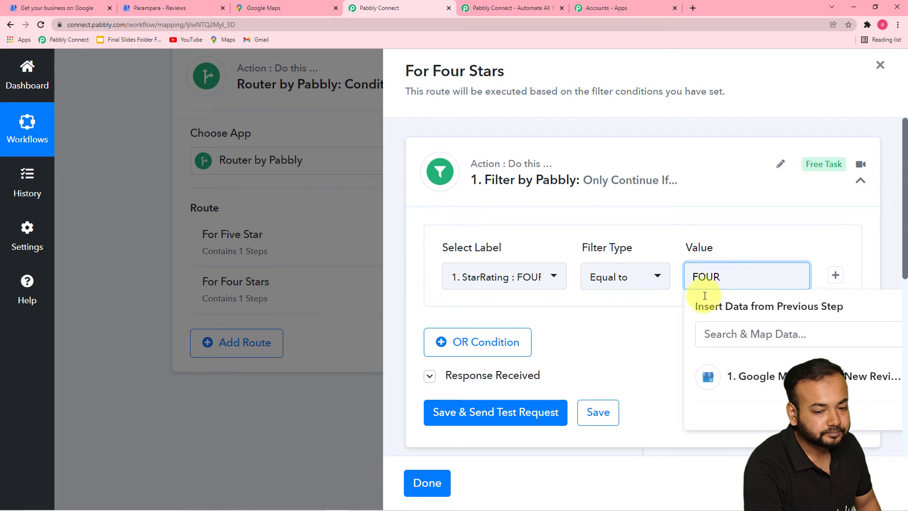
{"action": "left_click", "coordinate": [659, 327]}
{"action": "scroll", "coordinate": [659, 327], "scroll_direction": "down", "scroll_amount": 1}
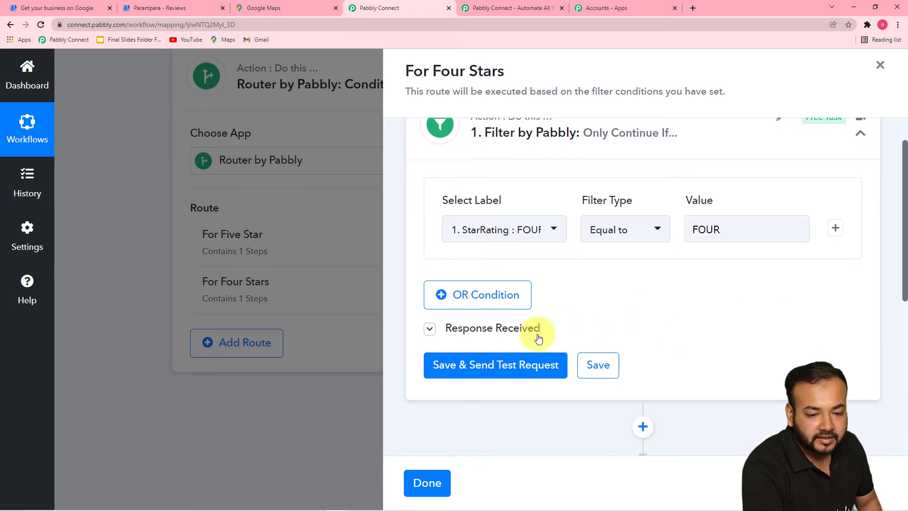
{"action": "left_click", "coordinate": [510, 373]}
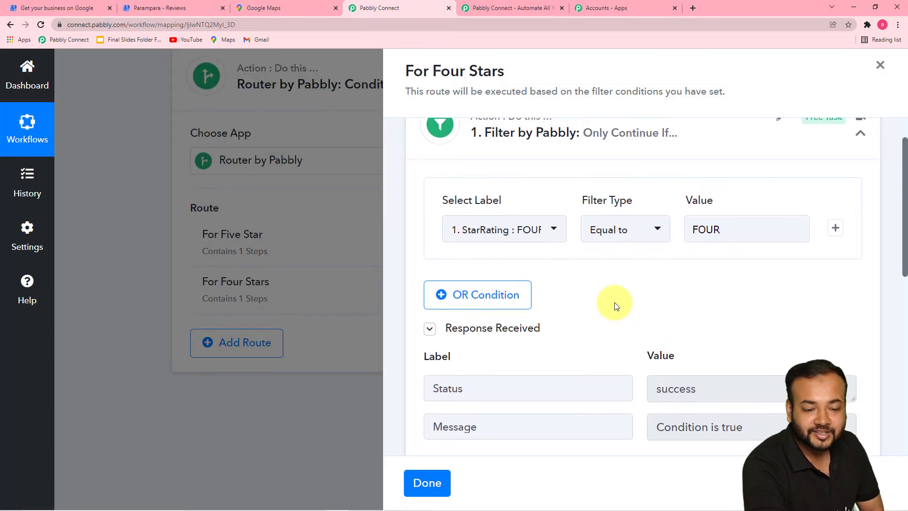
Set the four-star reply to "We are grateful that you took the time out to leave us a review. Your feedback helps us to improve service for everyone.".
{"action": "scroll", "coordinate": [614, 302], "scroll_direction": "down", "scroll_amount": 2}
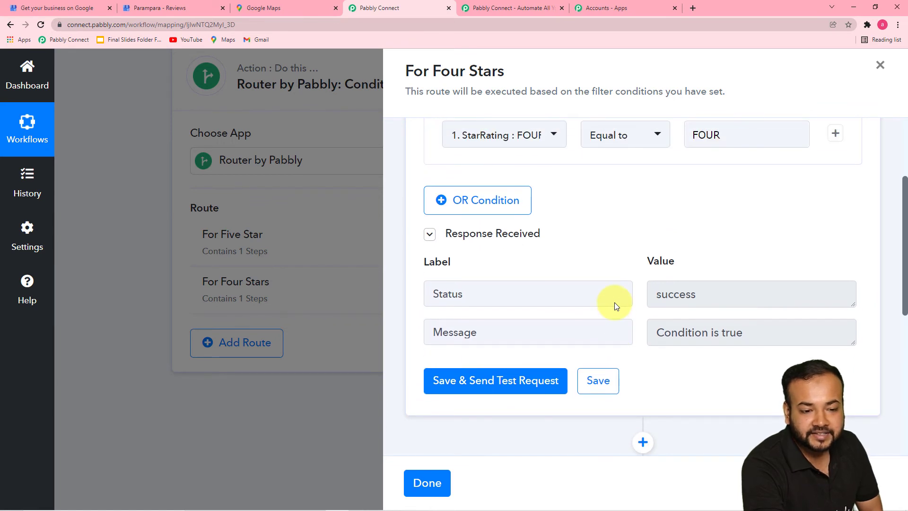
{"action": "scroll", "coordinate": [612, 299], "scroll_direction": "down", "scroll_amount": 5}
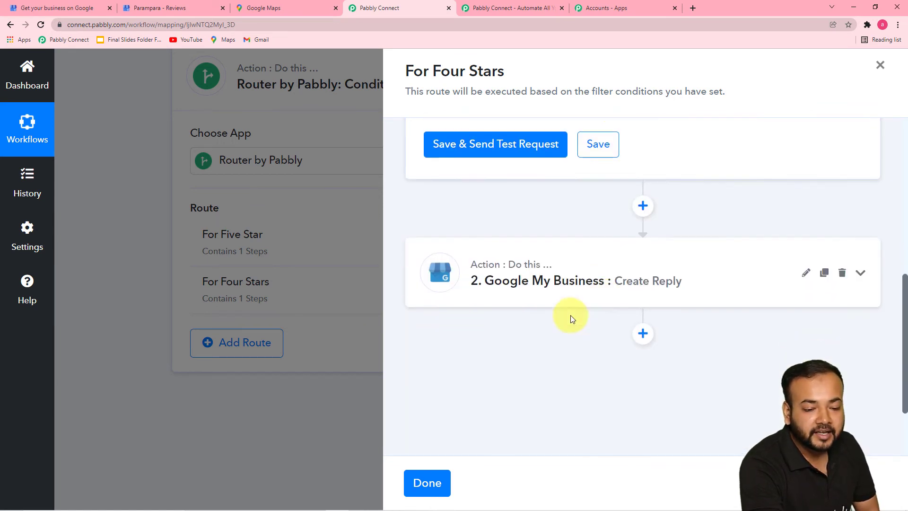
{"action": "left_click", "coordinate": [569, 294]}
{"action": "scroll", "coordinate": [586, 296], "scroll_direction": "down", "scroll_amount": 3}
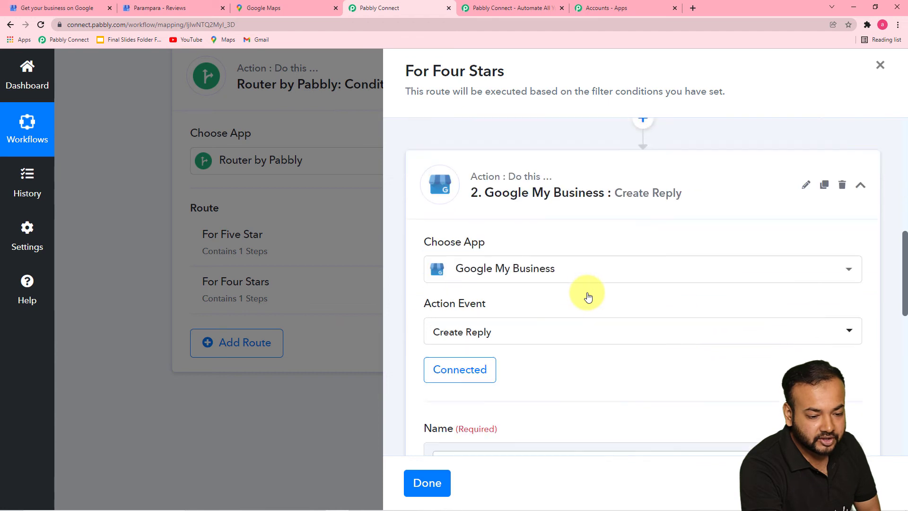
{"action": "scroll", "coordinate": [588, 296], "scroll_direction": "down", "scroll_amount": 6}
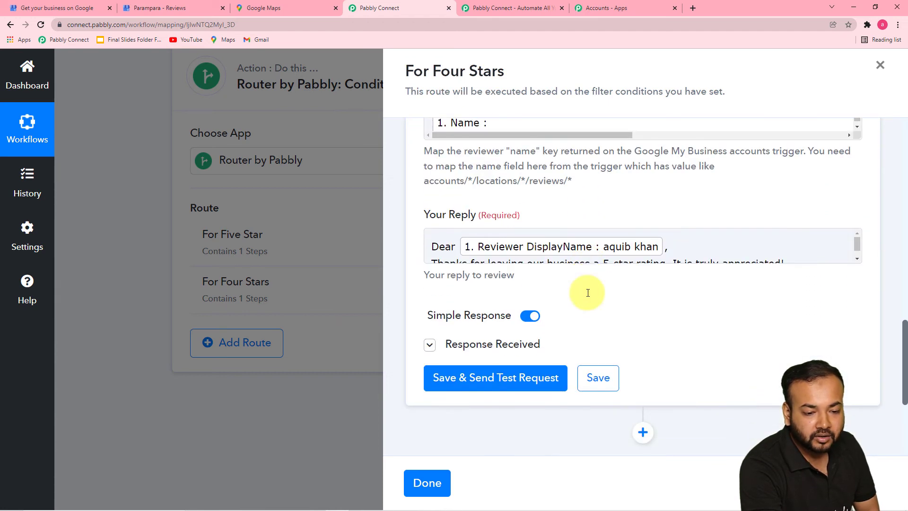
{"action": "left_click", "coordinate": [725, 254]}
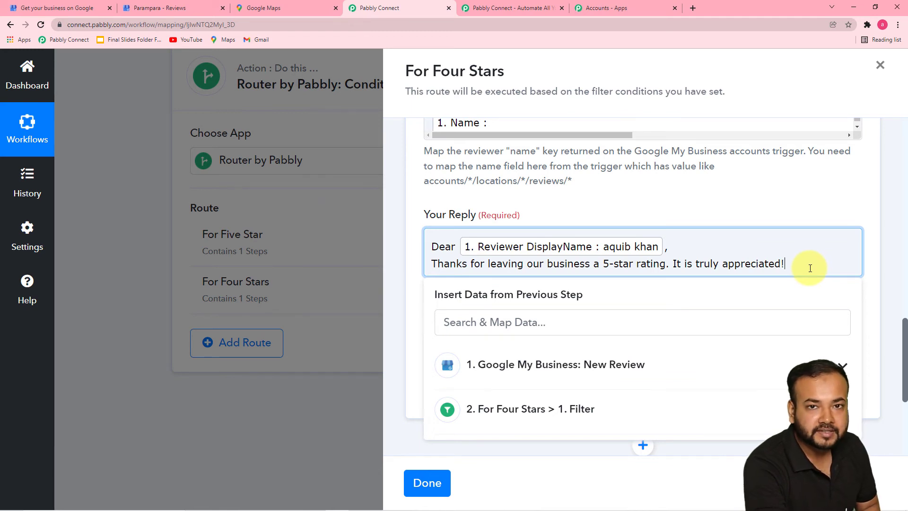
{"action": "left_click", "coordinate": [675, 333]}
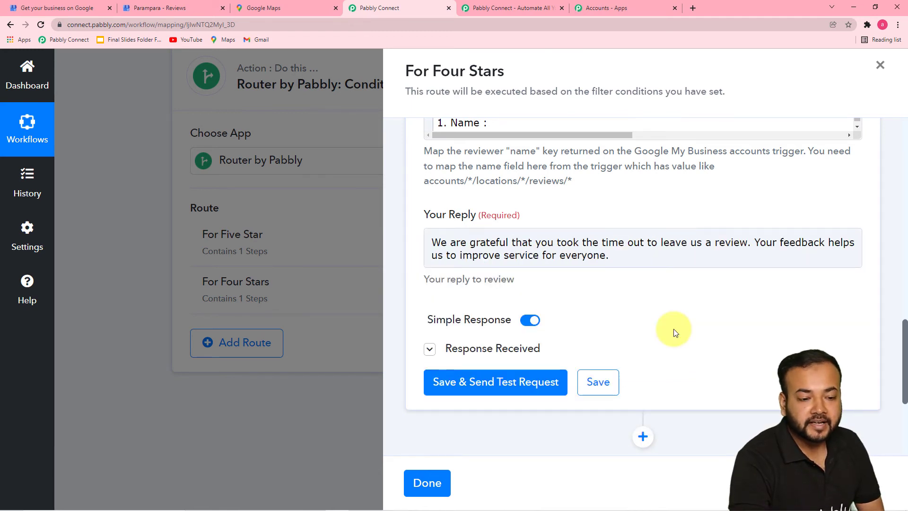
Save the For Four Stars route's Create Reply action and finish editing the route.
{"action": "left_click", "coordinate": [429, 246]}
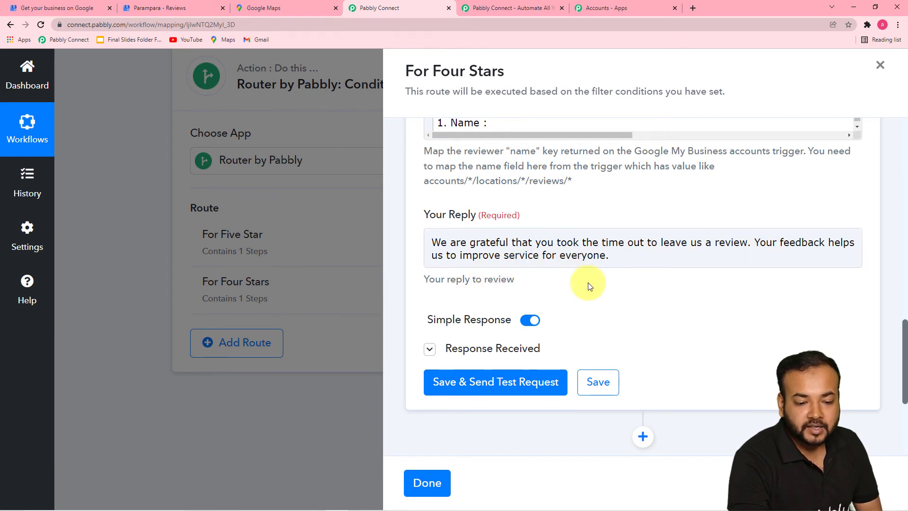
{"action": "left_click", "coordinate": [597, 386]}
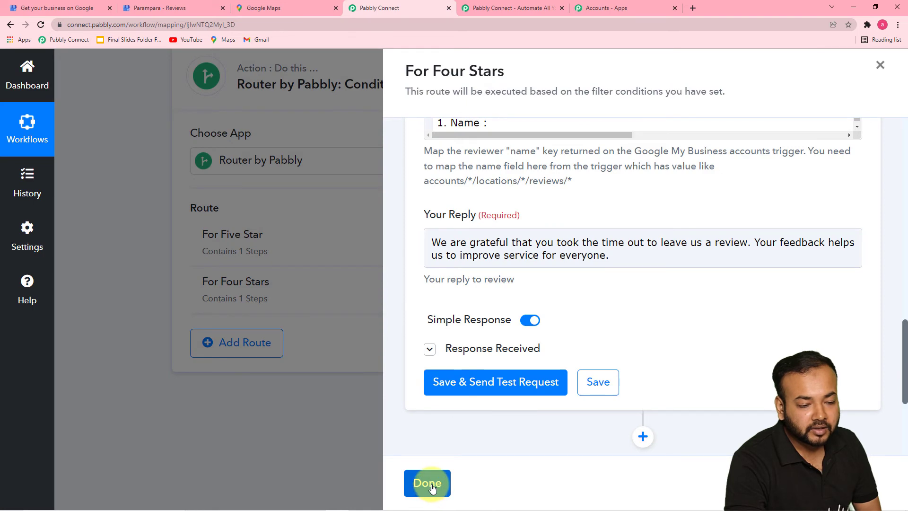
{"action": "left_click", "coordinate": [431, 485]}
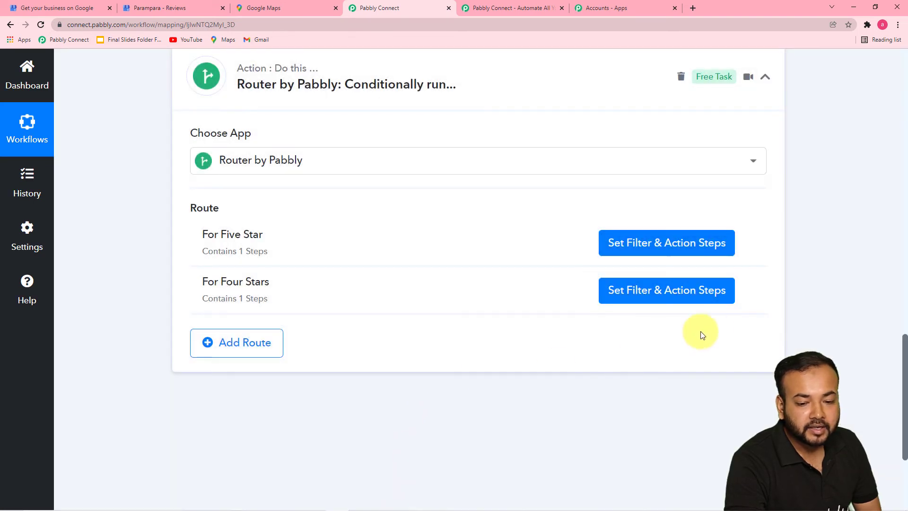
{"action": "left_click", "coordinate": [746, 290]}
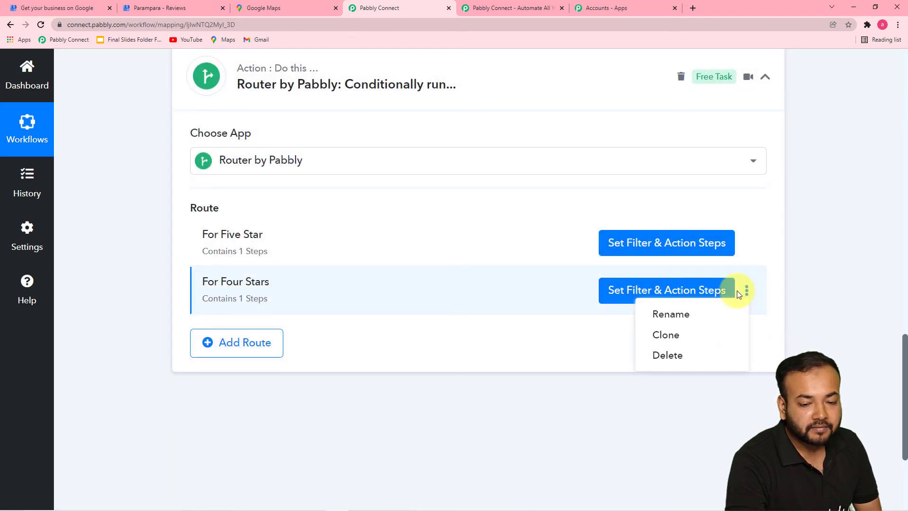
{"action": "left_click", "coordinate": [686, 324]}
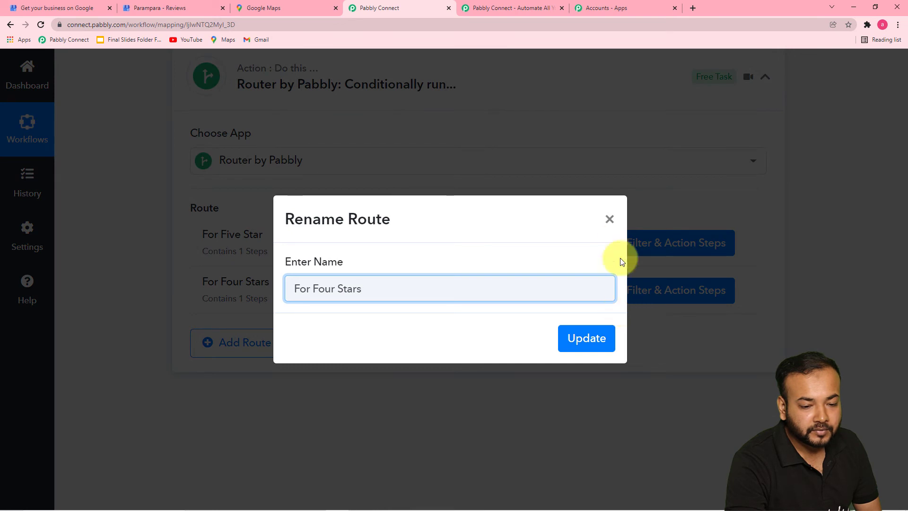
{"action": "left_click", "coordinate": [609, 219]}
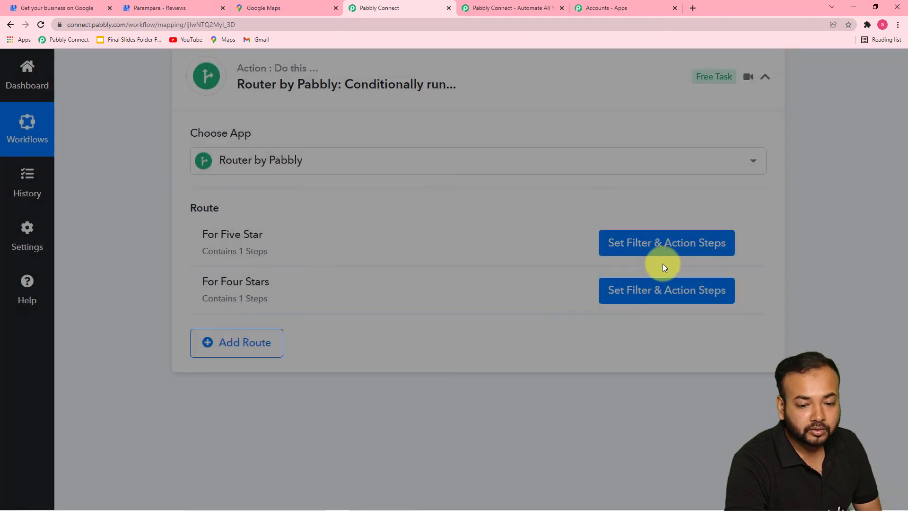
Clone the For Four Stars route with its filter and reply action.
{"action": "left_click", "coordinate": [746, 290]}
{"action": "left_click", "coordinate": [676, 335]}
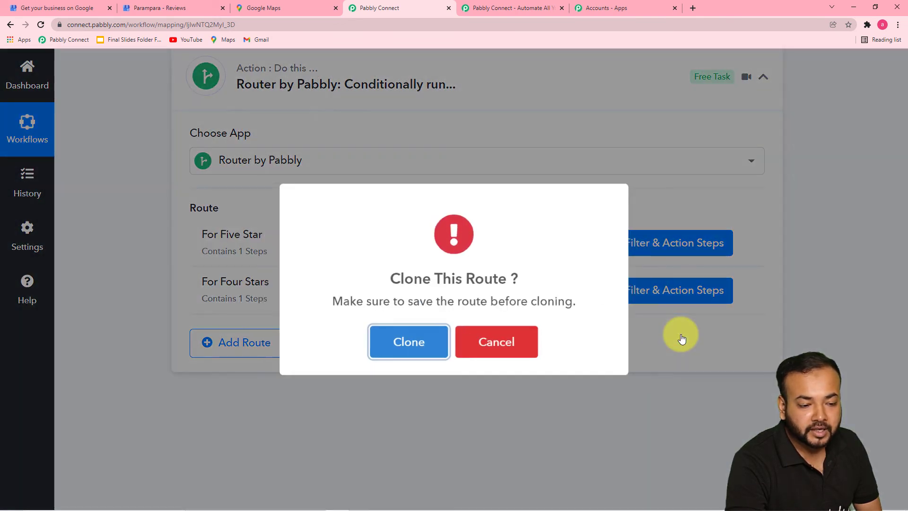
{"action": "left_click", "coordinate": [425, 345]}
{"action": "left_click", "coordinate": [455, 341]}
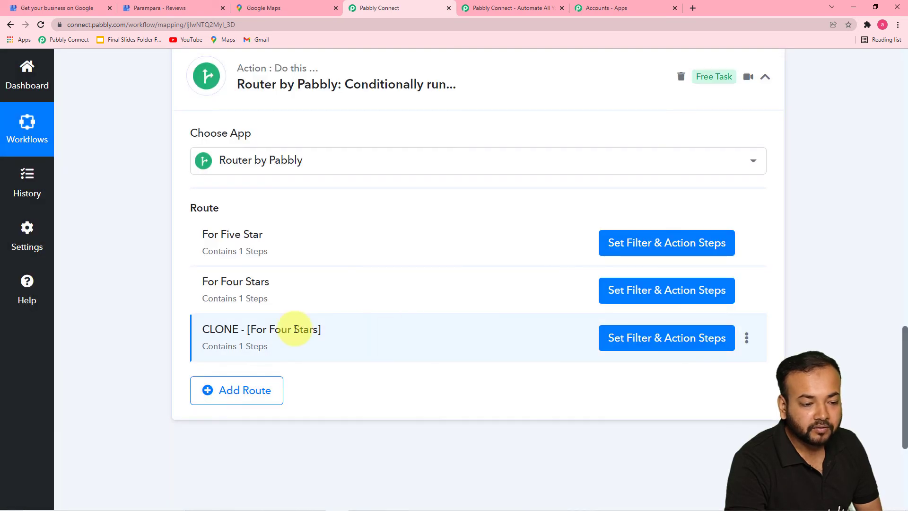
Clone the copied four-star route, and clone the resulting copy once more, so every star rating has its own route.
{"action": "left_click", "coordinate": [746, 339]}
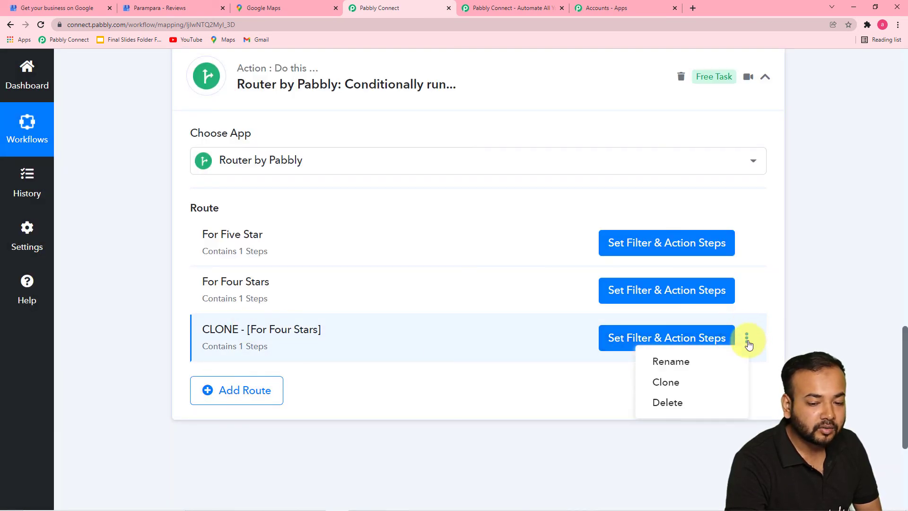
{"action": "left_click", "coordinate": [674, 381]}
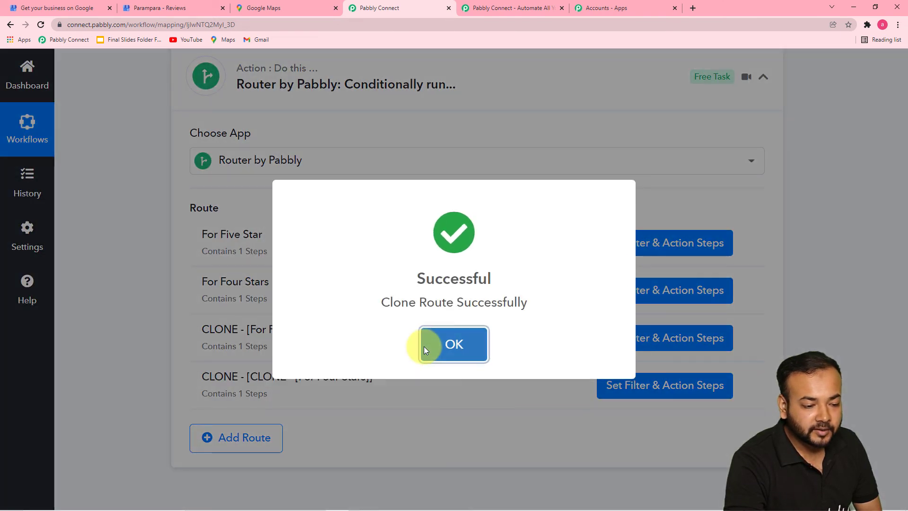
{"action": "left_click", "coordinate": [439, 346]}
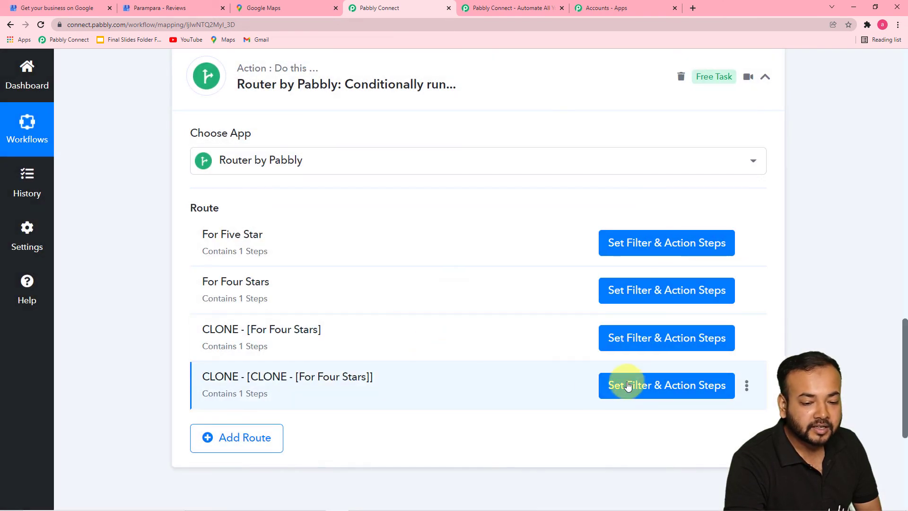
{"action": "left_click", "coordinate": [745, 385]}
{"action": "left_click", "coordinate": [660, 429]}
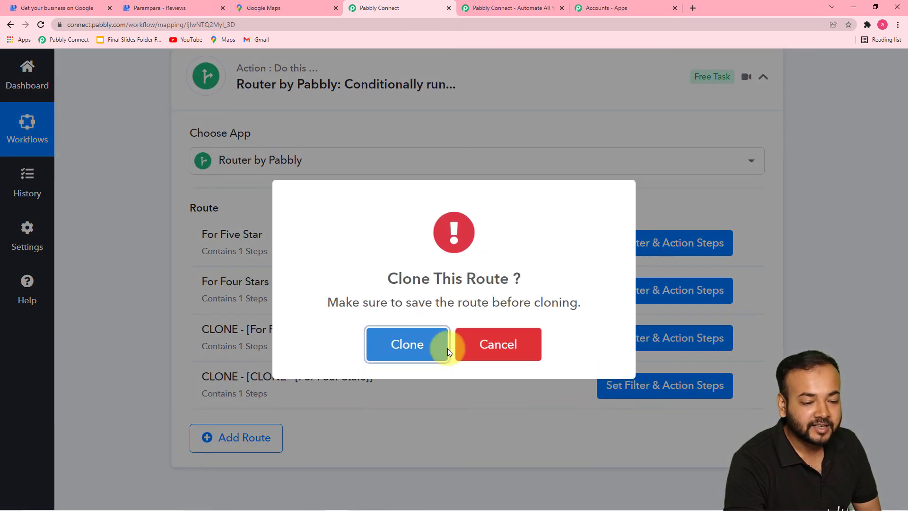
{"action": "left_click", "coordinate": [412, 343]}
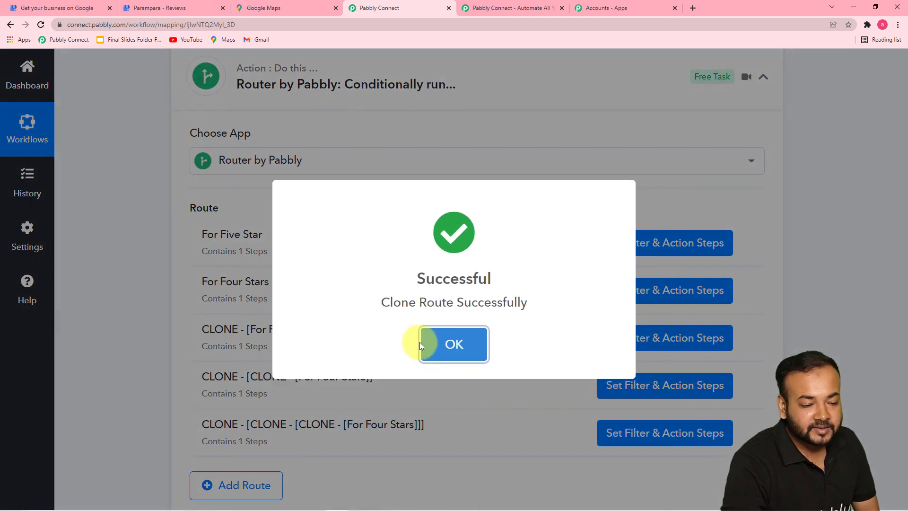
{"action": "left_click", "coordinate": [419, 344]}
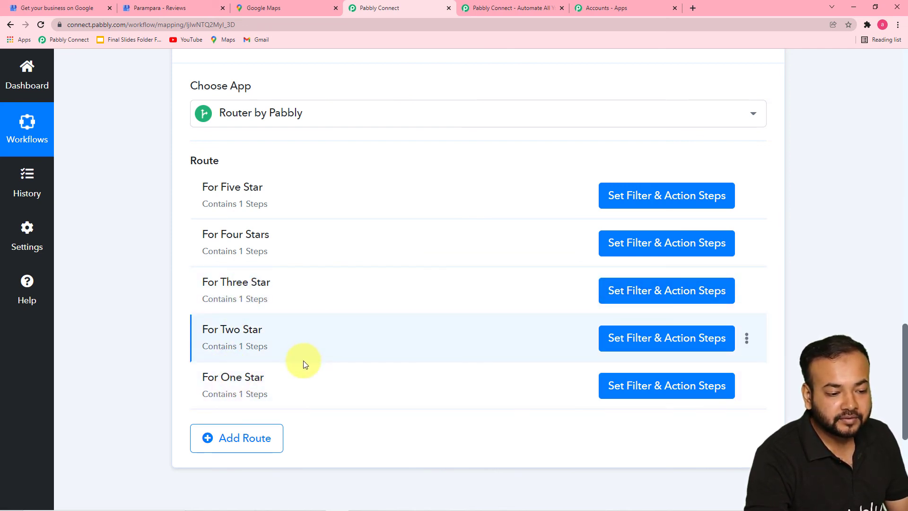
Set the StarRating filter value of the For Three Star route to THREE.
{"action": "left_click", "coordinate": [619, 300]}
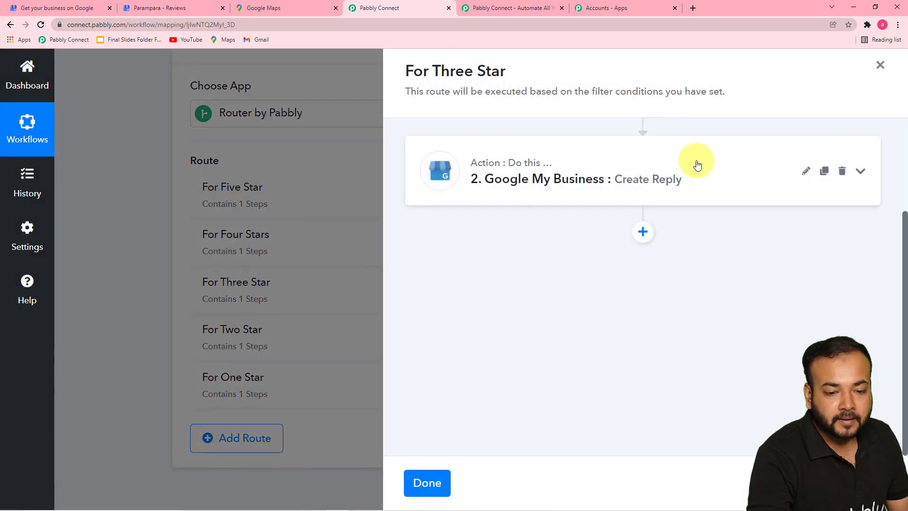
{"action": "scroll", "coordinate": [668, 178], "scroll_direction": "up", "scroll_amount": 1}
{"action": "scroll", "coordinate": [669, 179], "scroll_direction": "up", "scroll_amount": 1}
{"action": "left_click", "coordinate": [658, 181]}
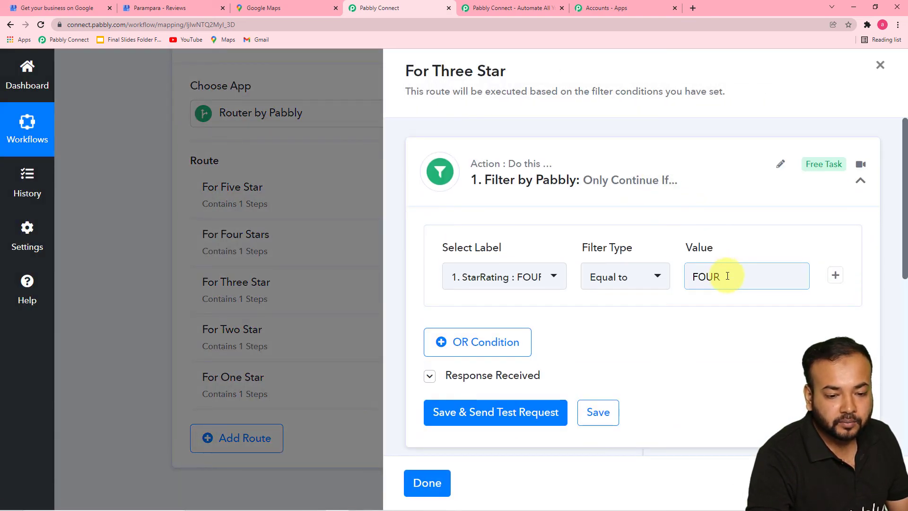
{"action": "left_click", "coordinate": [727, 276]}
{"action": "key", "text": "BackSpace"}
{"action": "key", "text": "BackSpace"}
{"action": "key", "text": "BackSpace"}
{"action": "key", "text": "BackSpace"}
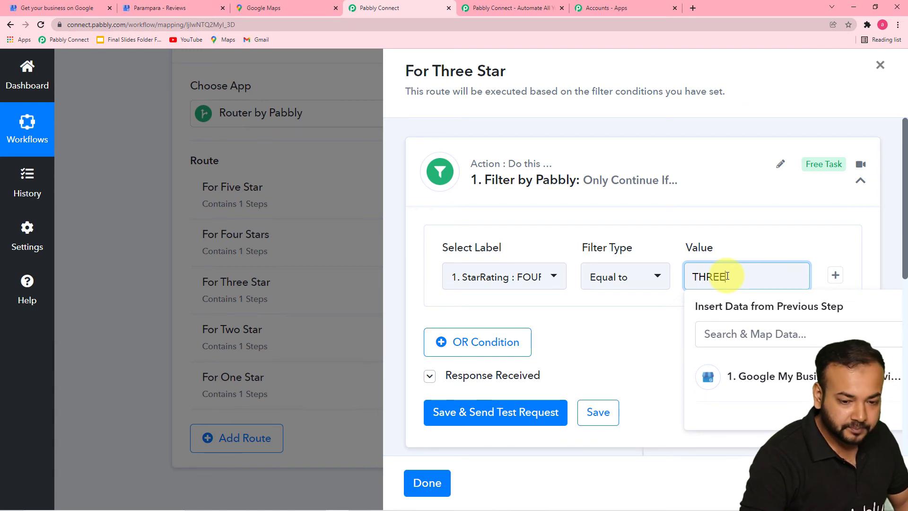
{"action": "left_click", "coordinate": [632, 344]}
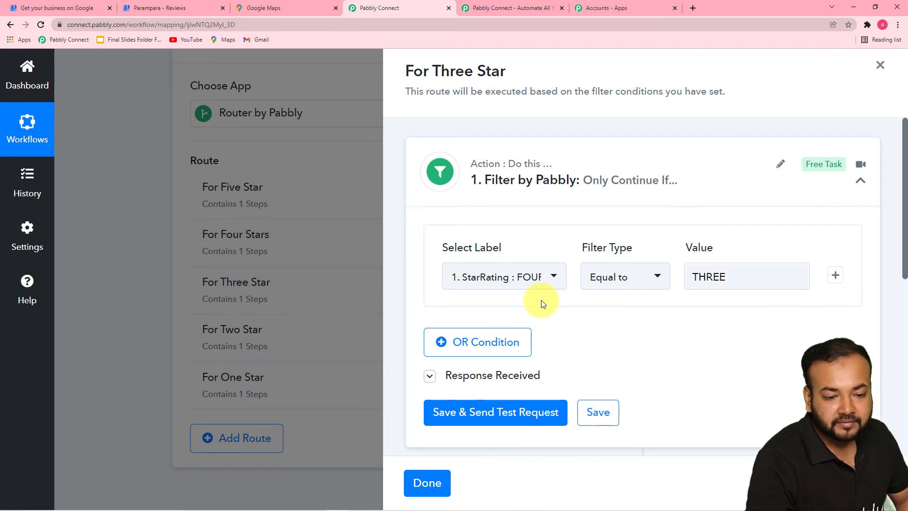
Check that the For Three Star filter label is mapped to StarRating from the new review data, and save the filter.
{"action": "left_click", "coordinate": [531, 289]}
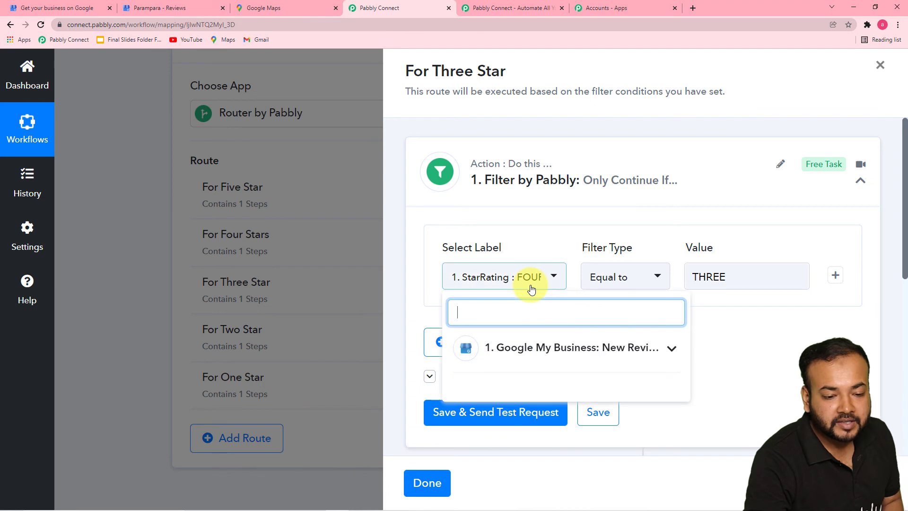
{"action": "left_click", "coordinate": [561, 348]}
{"action": "scroll", "coordinate": [569, 407], "scroll_direction": "down", "scroll_amount": 1}
{"action": "scroll", "coordinate": [563, 397], "scroll_direction": "down", "scroll_amount": 1}
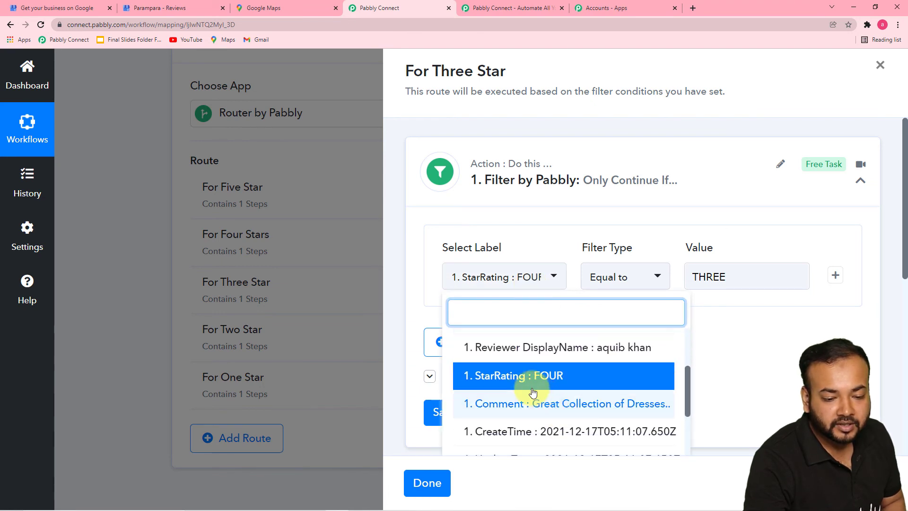
{"action": "left_click", "coordinate": [724, 325]}
{"action": "left_click", "coordinate": [750, 270]}
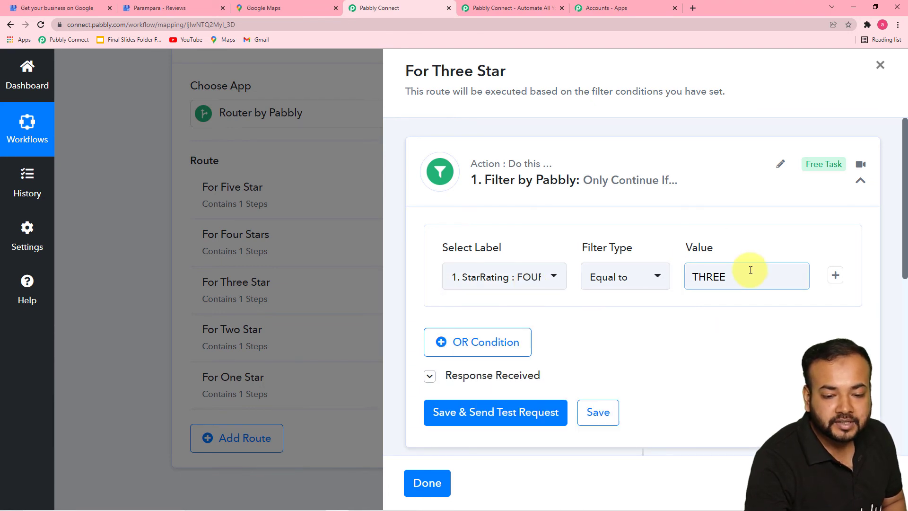
{"action": "scroll", "coordinate": [690, 308], "scroll_direction": "down", "scroll_amount": 2}
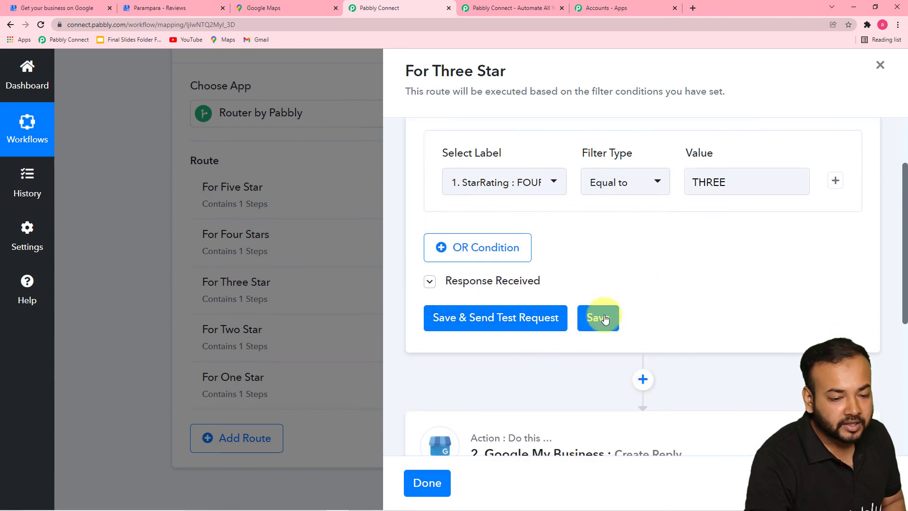
{"action": "left_click", "coordinate": [601, 318]}
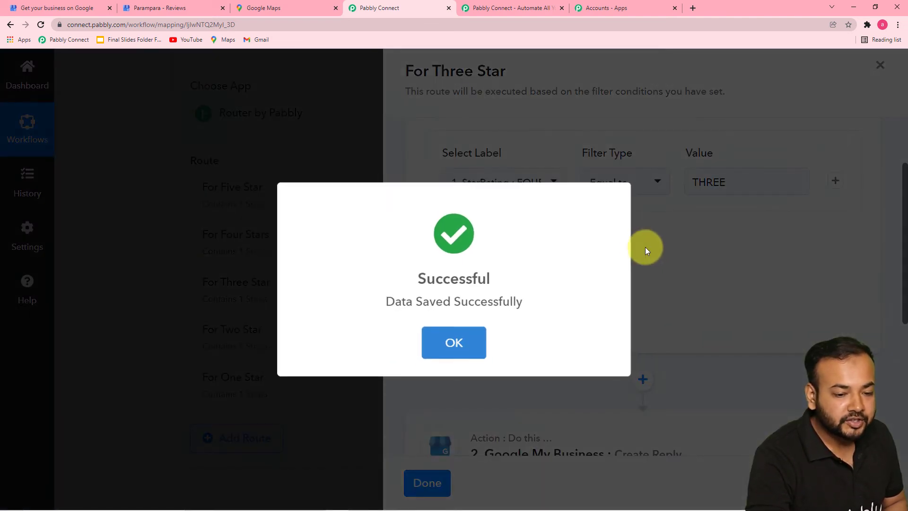
{"action": "left_click", "coordinate": [453, 342]}
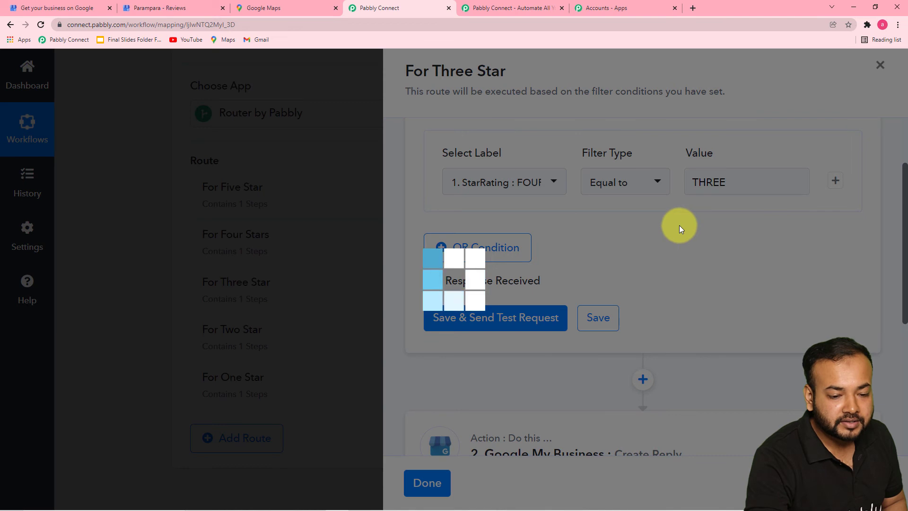
Keep the copied reply text in the For Three Star route's Create Reply action, save it and finish the route.
{"action": "scroll", "coordinate": [639, 261], "scroll_direction": "down", "scroll_amount": 6}
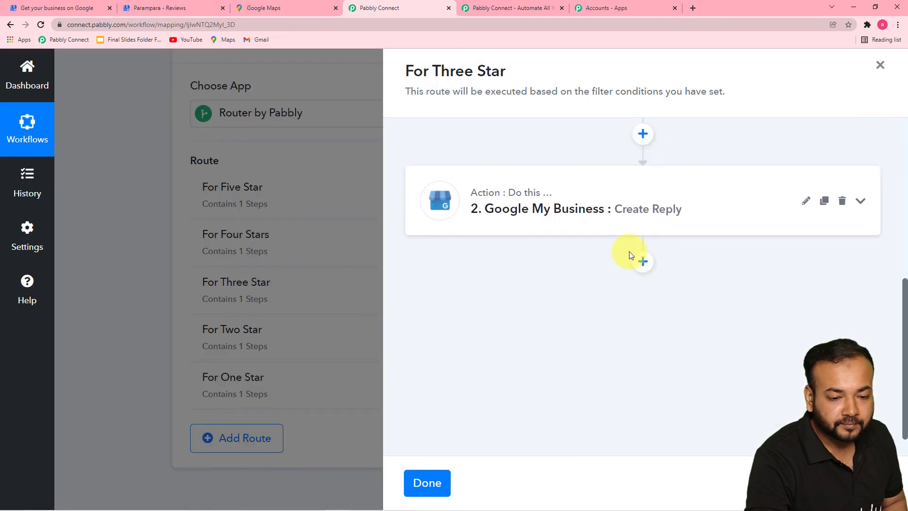
{"action": "left_click", "coordinate": [601, 203]}
{"action": "scroll", "coordinate": [584, 270], "scroll_direction": "down", "scroll_amount": 7}
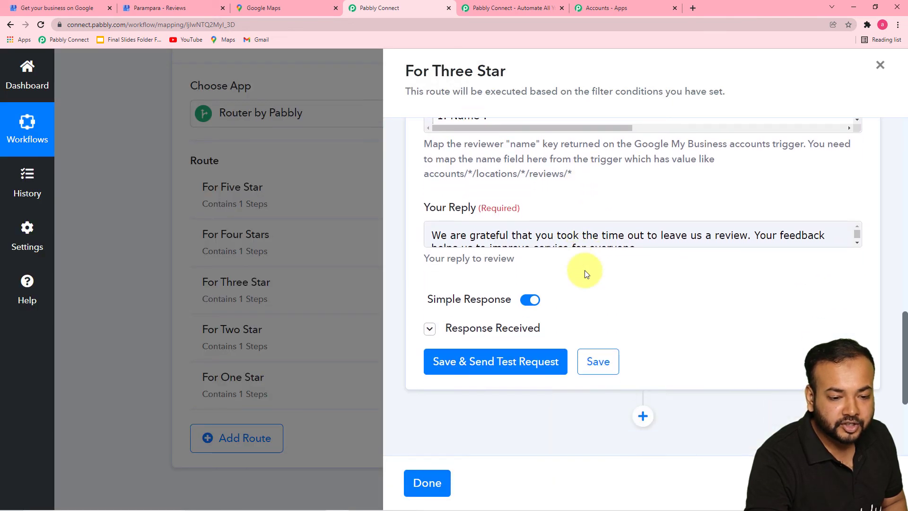
{"action": "left_click", "coordinate": [660, 230]}
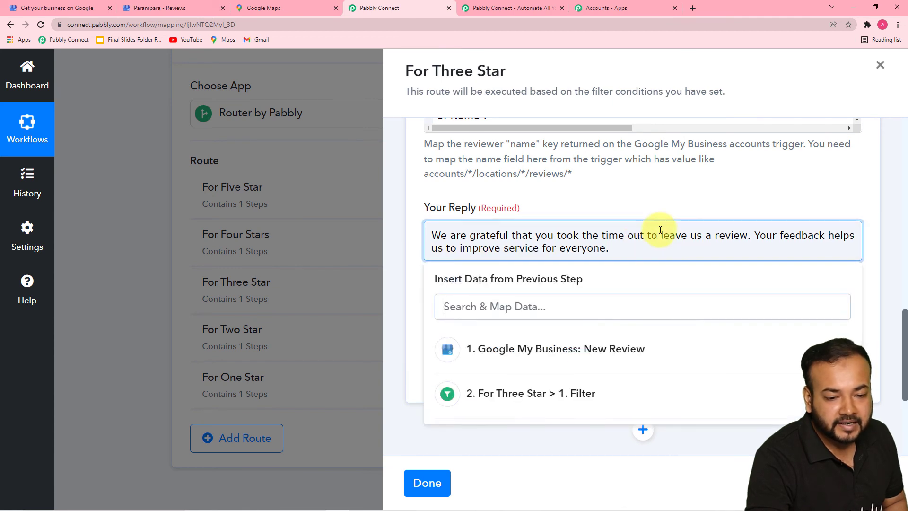
{"action": "left_click", "coordinate": [631, 198]}
{"action": "left_click", "coordinate": [606, 375]}
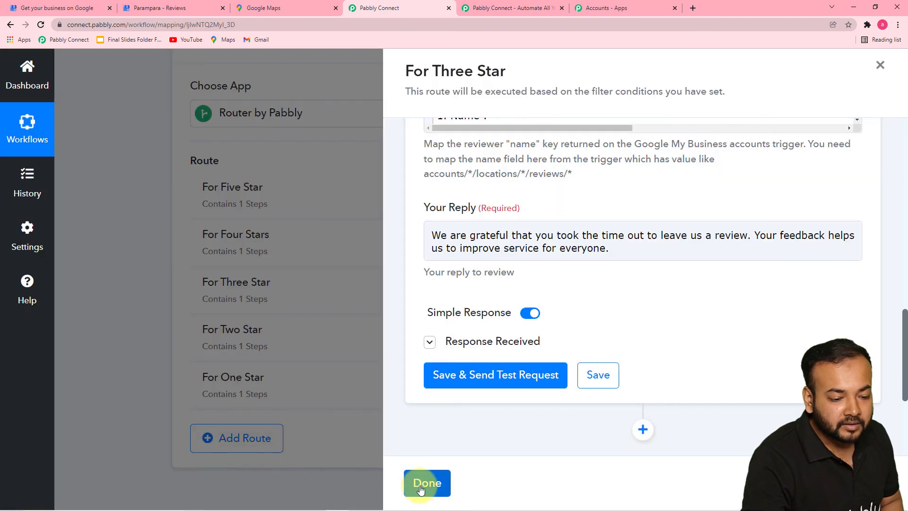
{"action": "left_click", "coordinate": [427, 482]}
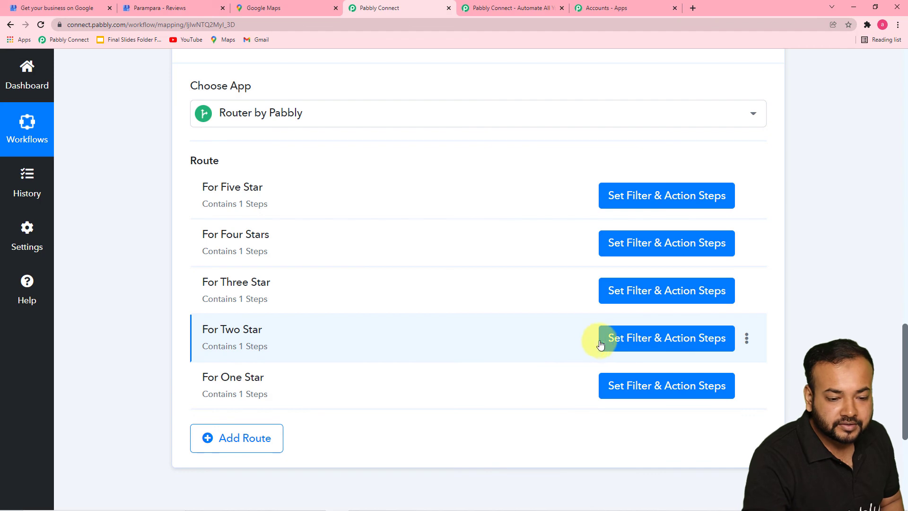
Set the StarRating filter value of the For Two Star route to TWO and save the filter.
{"action": "left_click", "coordinate": [652, 341]}
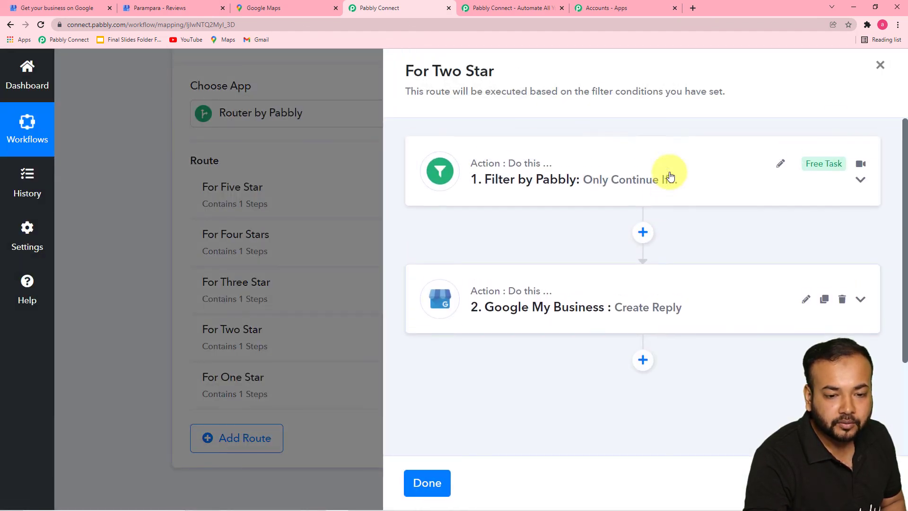
{"action": "left_click", "coordinate": [668, 179]}
{"action": "left_click_drag", "start_coordinate": [724, 281], "coordinate": [678, 282]}
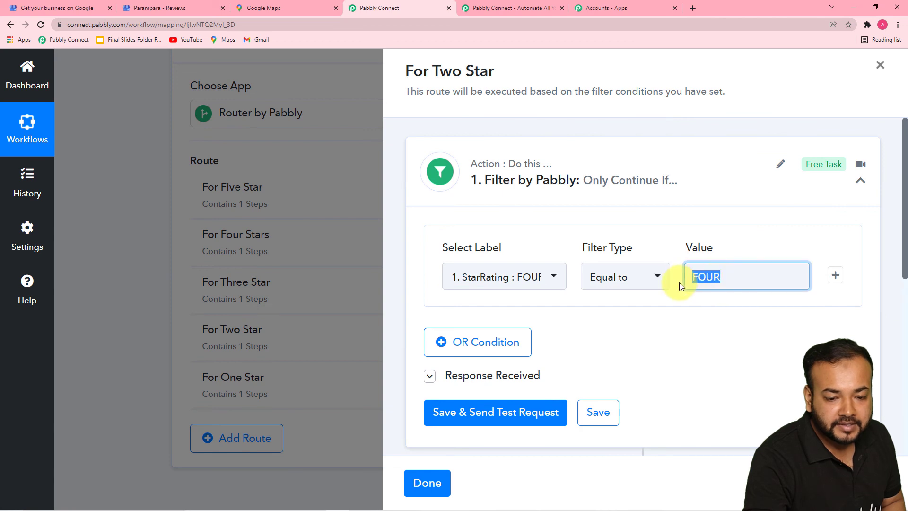
{"action": "key", "text": "BackSpace"}
{"action": "type", "text": "TWO"}
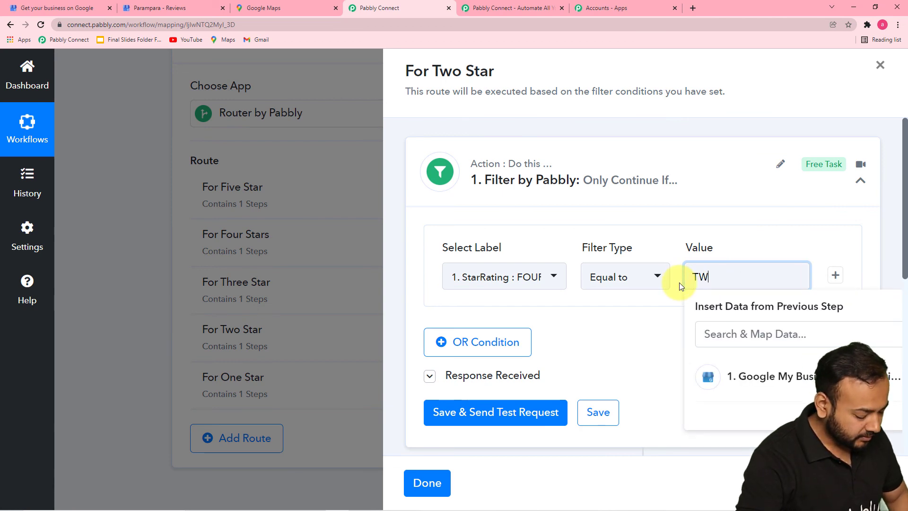
{"action": "left_click", "coordinate": [656, 334]}
{"action": "scroll", "coordinate": [648, 335], "scroll_direction": "down", "scroll_amount": 3}
{"action": "left_click", "coordinate": [597, 269]}
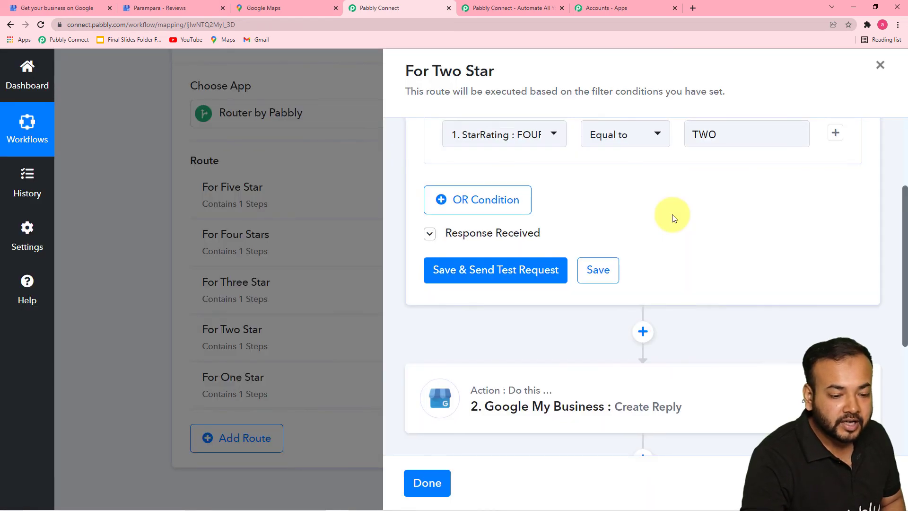
Review the For Two Star route's Create Reply action, keep its copied settings and finish editing the route.
{"action": "scroll", "coordinate": [539, 307], "scroll_direction": "down", "scroll_amount": 2}
{"action": "left_click", "coordinate": [538, 314]}
{"action": "scroll", "coordinate": [563, 312], "scroll_direction": "down", "scroll_amount": 4}
{"action": "scroll", "coordinate": [563, 315], "scroll_direction": "down", "scroll_amount": 10}
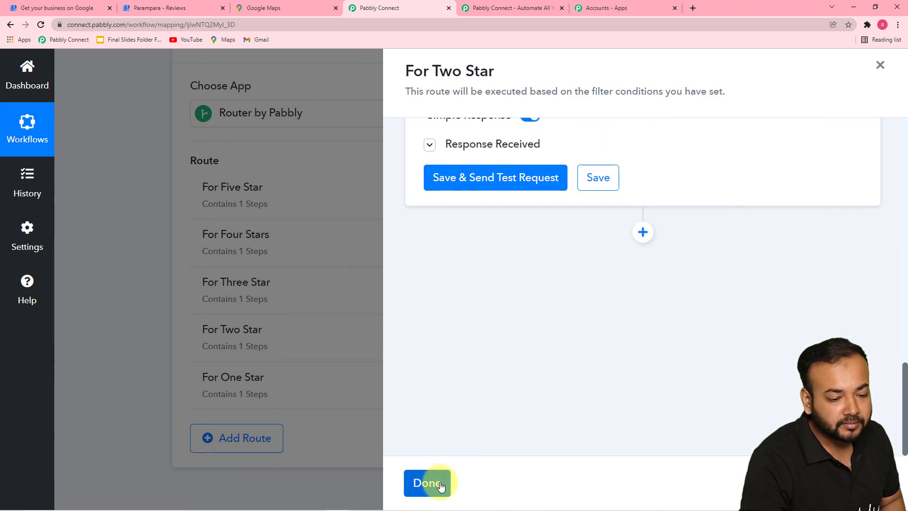
{"action": "left_click", "coordinate": [449, 470]}
{"action": "scroll", "coordinate": [263, 341], "scroll_direction": "down", "scroll_amount": 1}
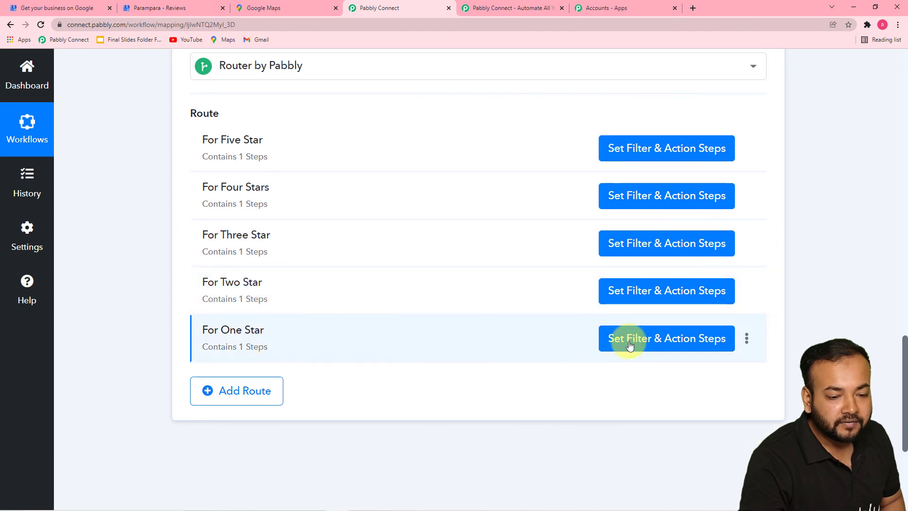
Set the StarRating filter value of the For One Star route to ONE and save the filter.
{"action": "left_click", "coordinate": [660, 344]}
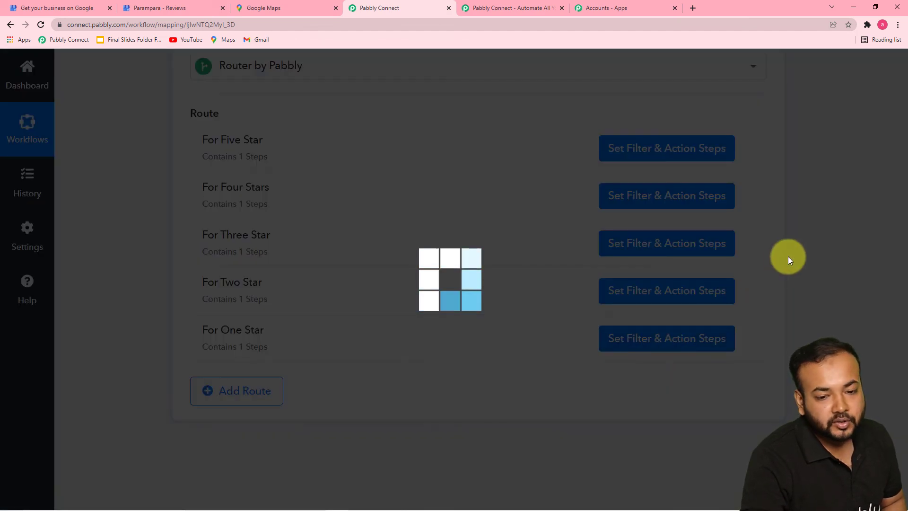
{"action": "scroll", "coordinate": [618, 186], "scroll_direction": "up", "scroll_amount": 2}
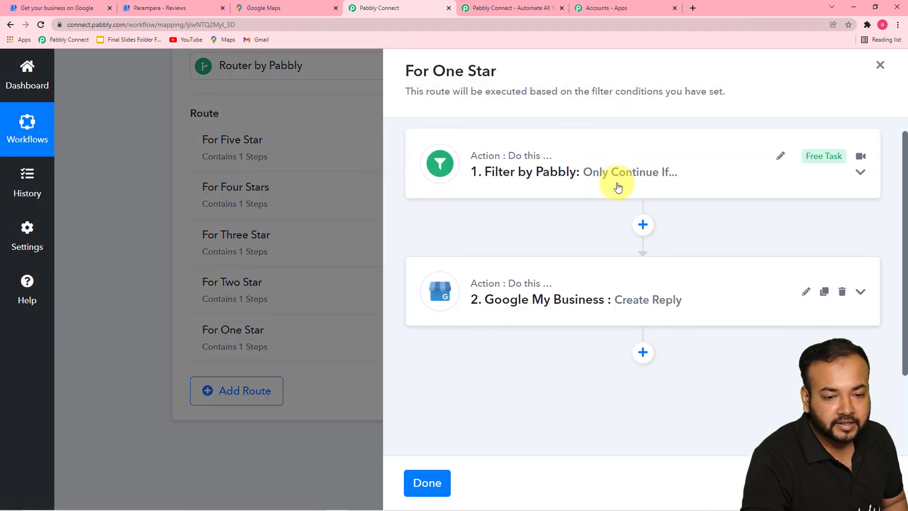
{"action": "left_click", "coordinate": [618, 180]}
{"action": "left_click_drag", "start_coordinate": [742, 277], "coordinate": [659, 281]}
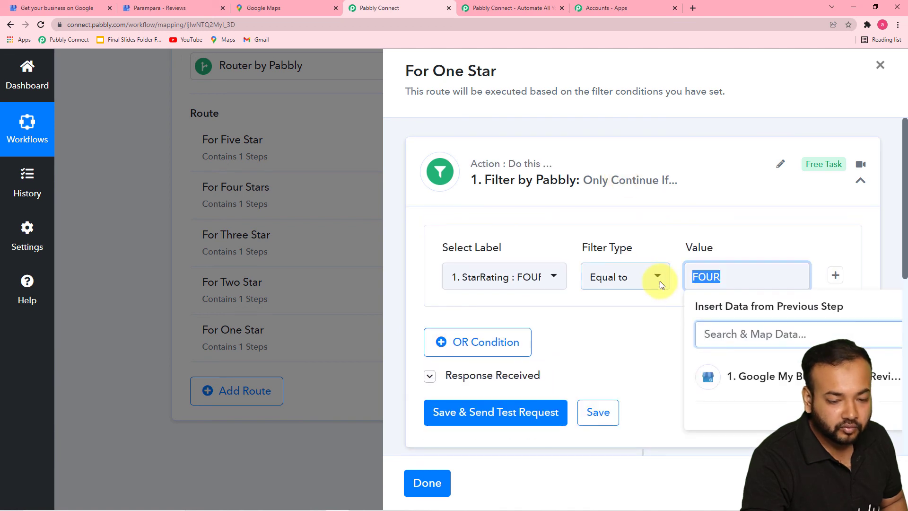
{"action": "type", "text": "ONE"}
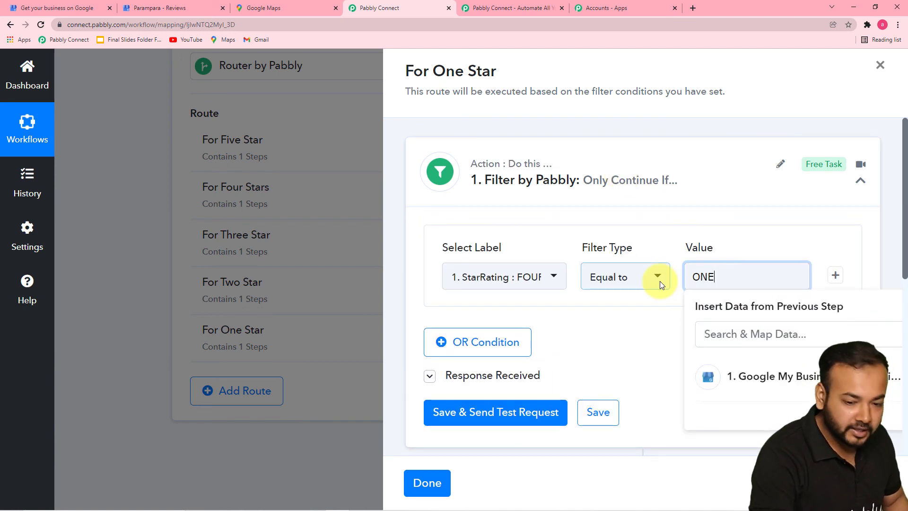
{"action": "left_click", "coordinate": [652, 300]}
{"action": "left_click", "coordinate": [603, 407]}
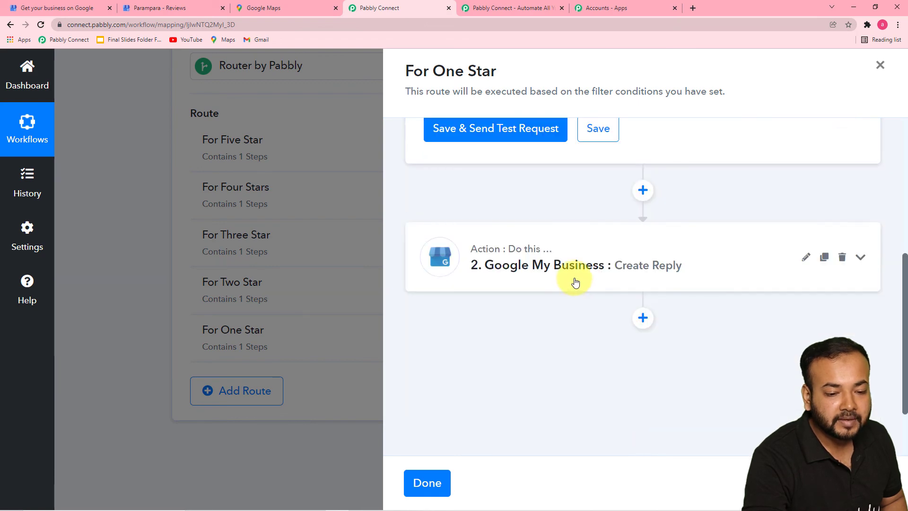
Keep the copied name mapping and reply text in the For One Star route's Create Reply action, save it and finish the route.
{"action": "left_click", "coordinate": [575, 282]}
{"action": "scroll", "coordinate": [574, 279], "scroll_direction": "down", "scroll_amount": 10}
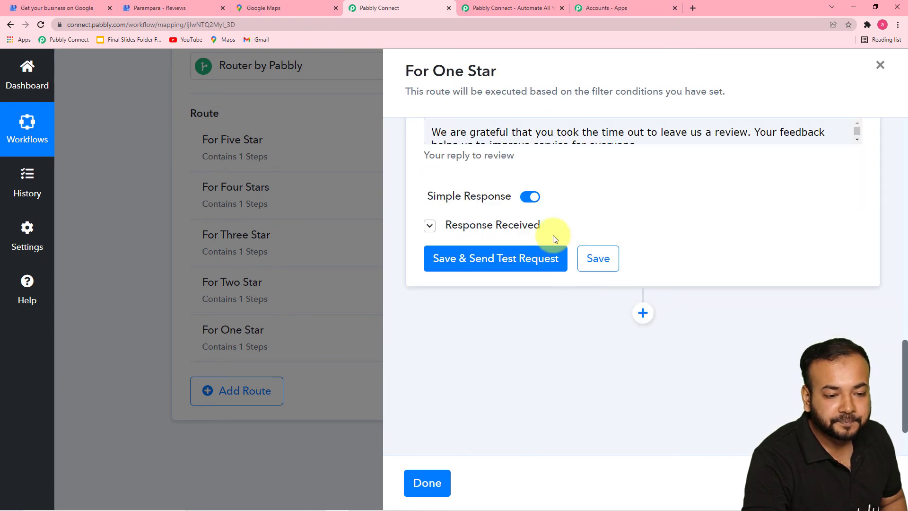
{"action": "scroll", "coordinate": [424, 274], "scroll_direction": "up", "scroll_amount": 4}
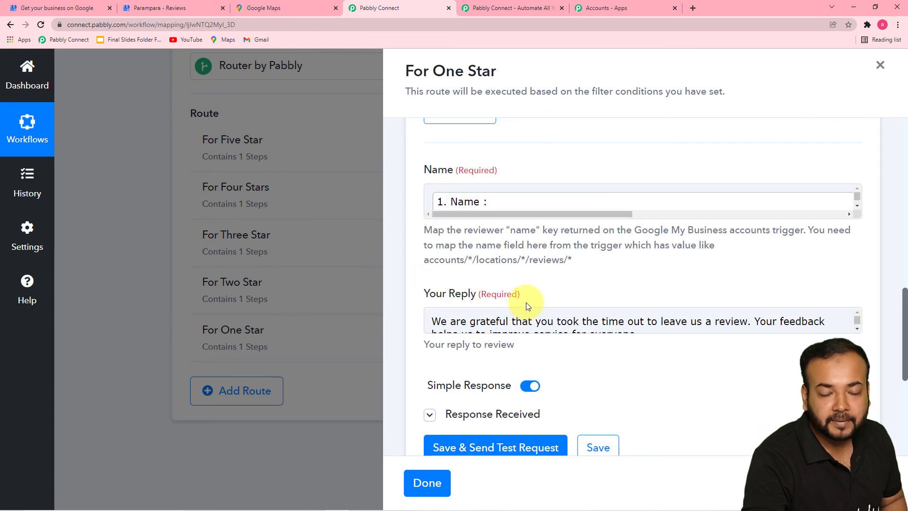
{"action": "scroll", "coordinate": [626, 333], "scroll_direction": "down", "scroll_amount": 3}
{"action": "left_click", "coordinate": [615, 314]}
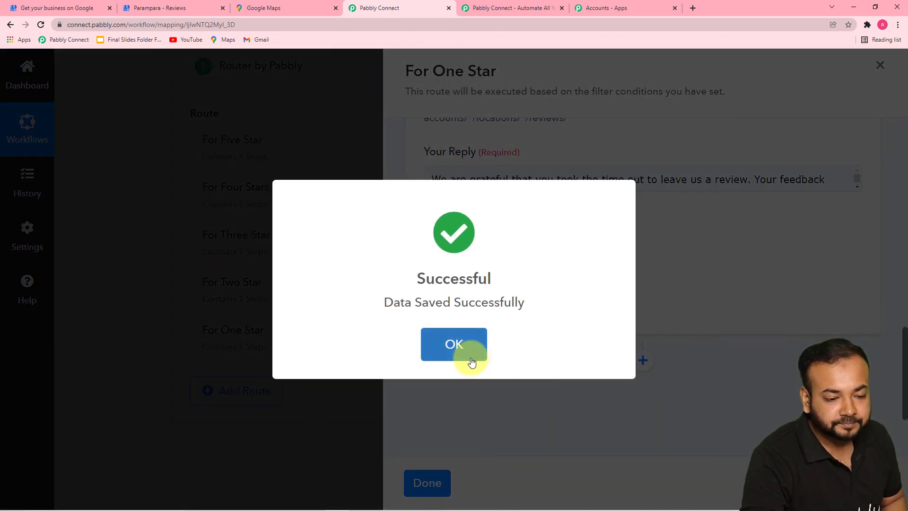
{"action": "left_click", "coordinate": [472, 362]}
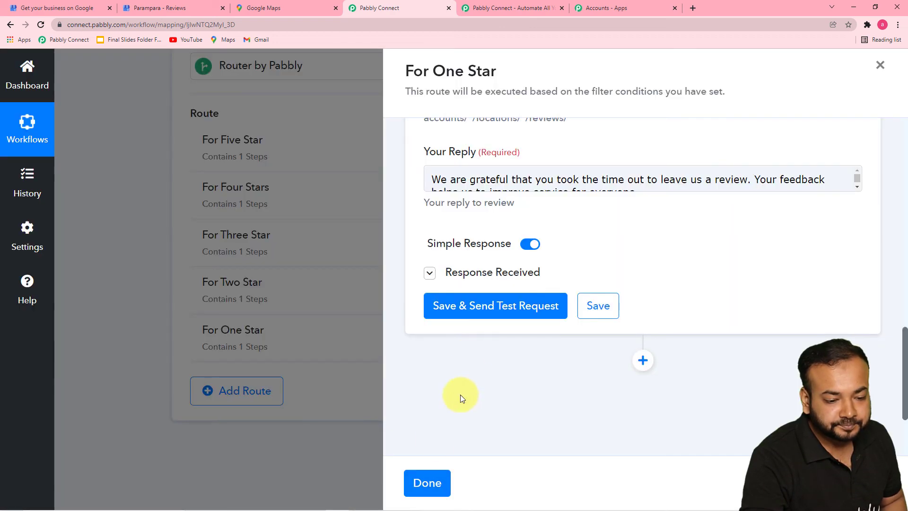
{"action": "left_click", "coordinate": [427, 484]}
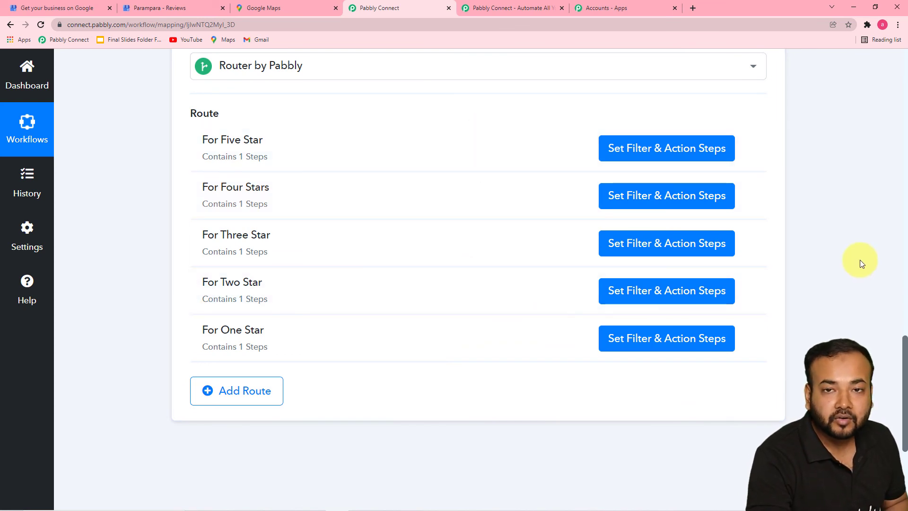
{"action": "scroll", "coordinate": [861, 263], "scroll_direction": "up", "scroll_amount": 2}
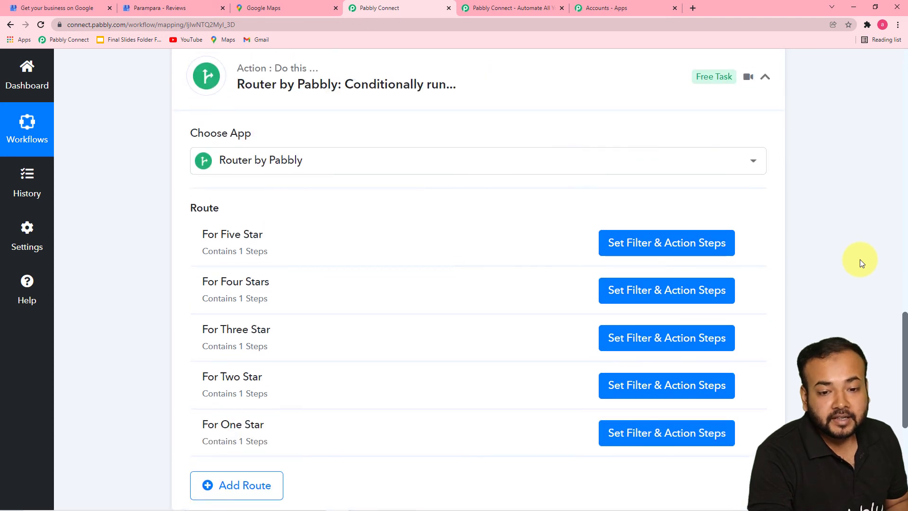
{"action": "scroll", "coordinate": [860, 263], "scroll_direction": "up", "scroll_amount": 3}
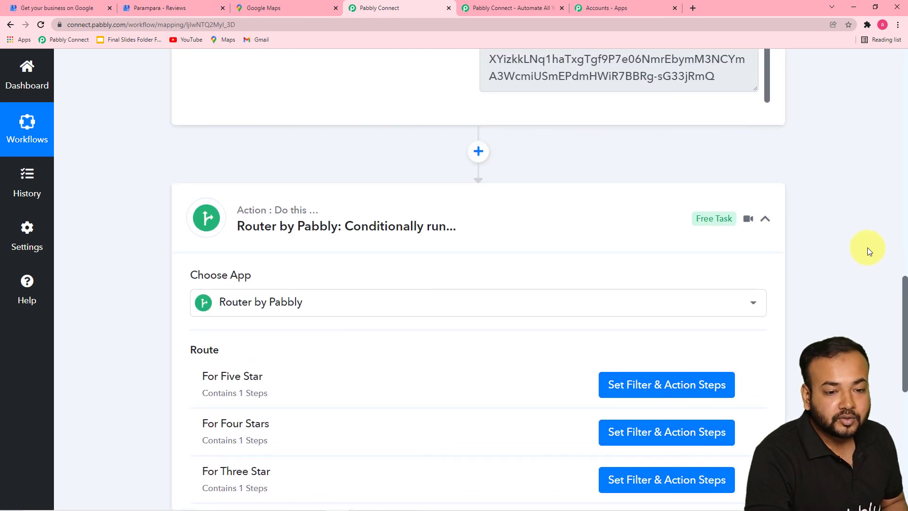